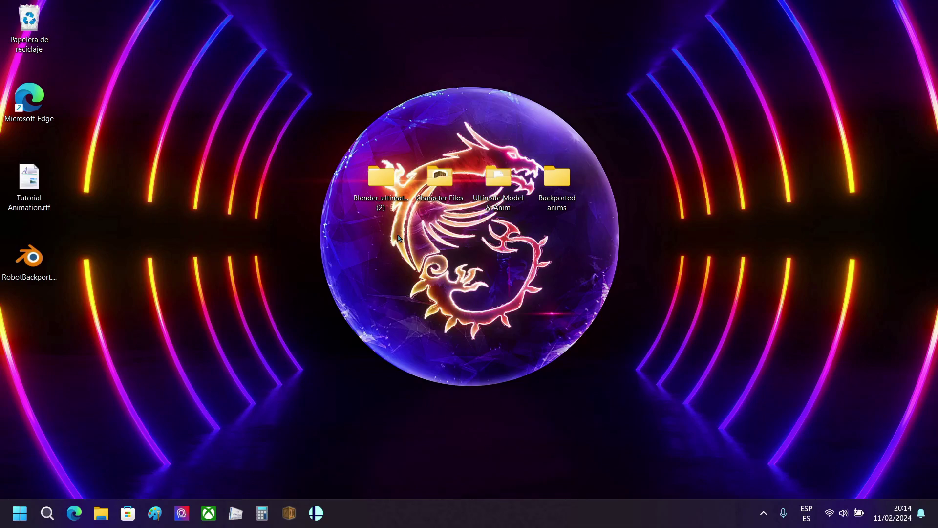
Launch Blender 2.79, dismiss its splash screen and maximize the window
{"action": "type", "text": "blender"}
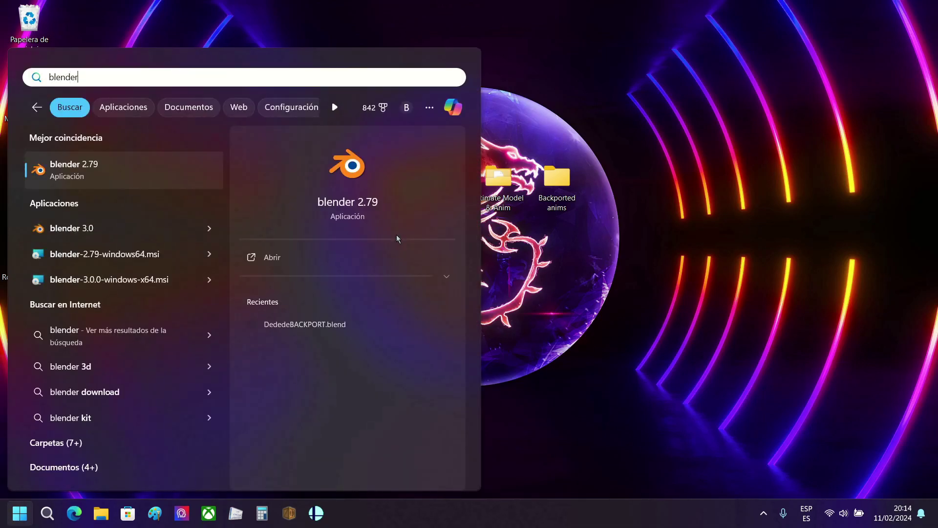
{"action": "type", "text": " 2.79"}
{"action": "key", "text": "Return"}
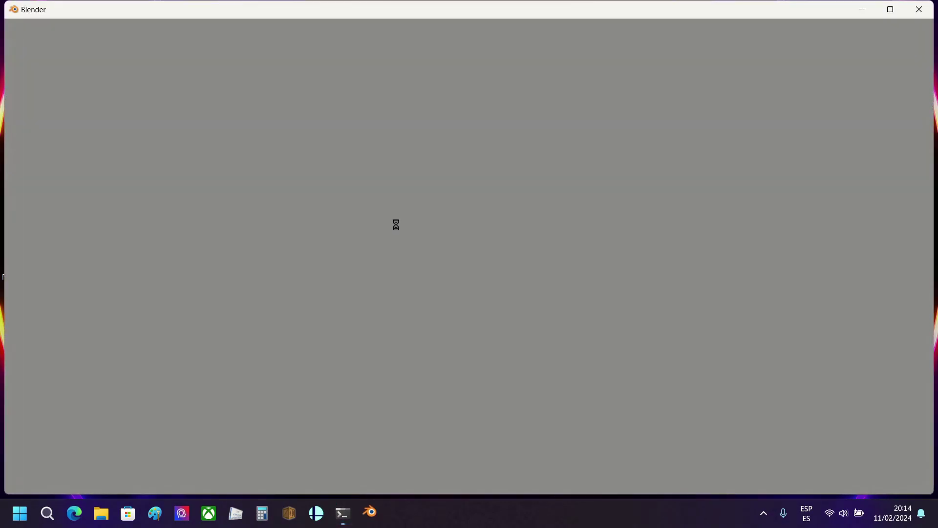
{"action": "left_click", "coordinate": [611, 128]}
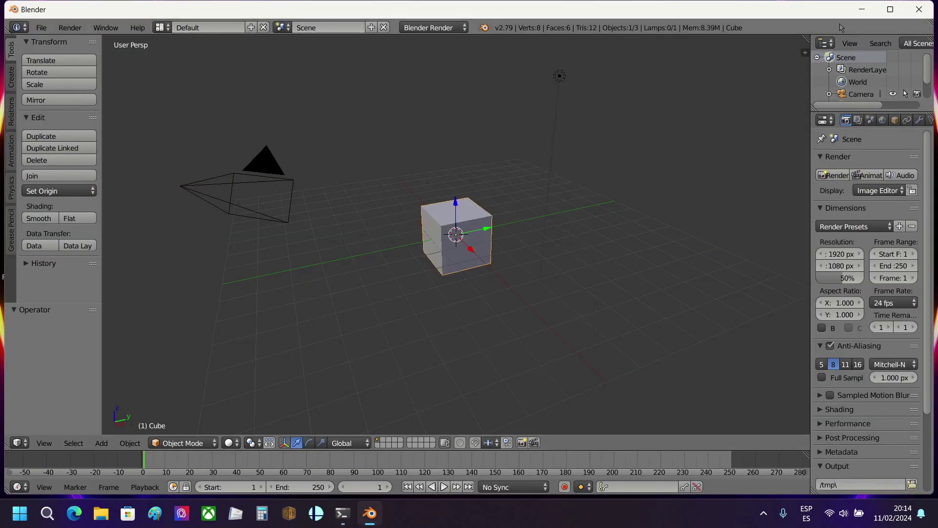
{"action": "left_click", "coordinate": [889, 9]}
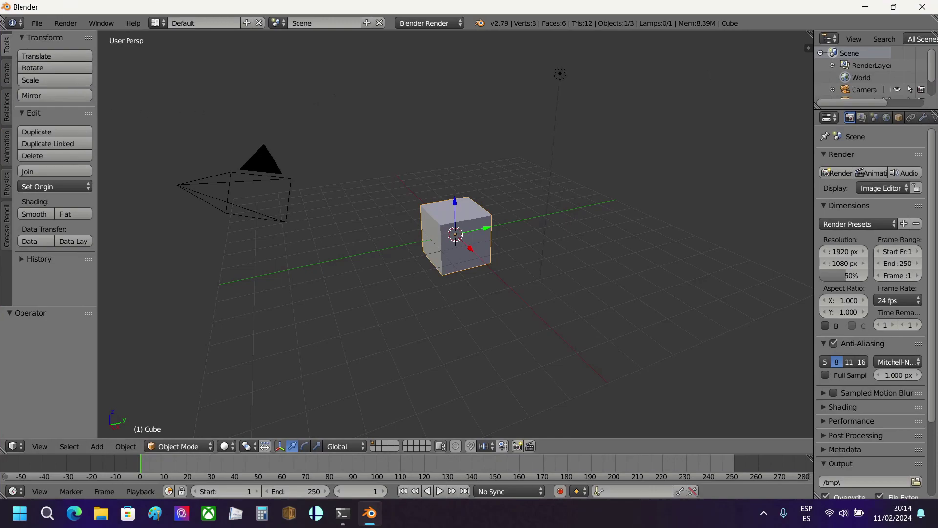
Bring up the add-on preferences and list only the user-installed add-ons
{"action": "left_click", "coordinate": [37, 23]}
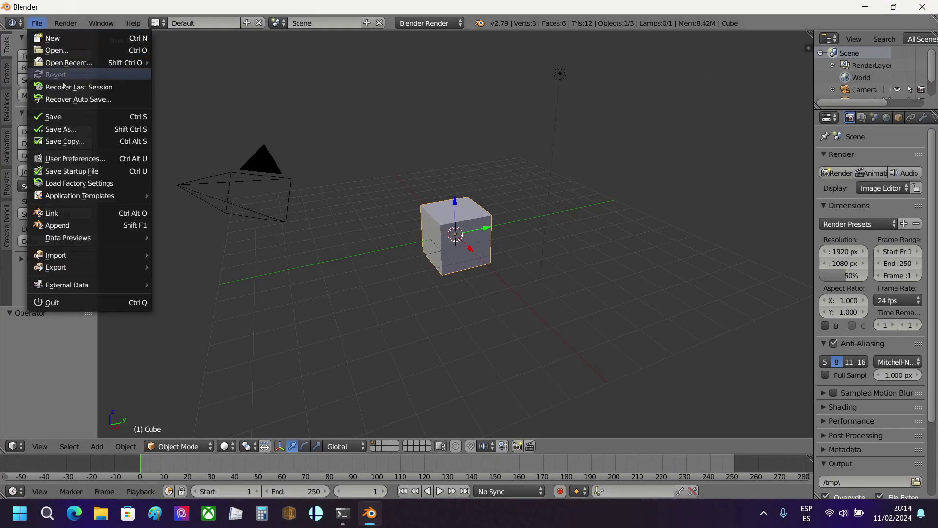
{"action": "left_click", "coordinate": [58, 157]}
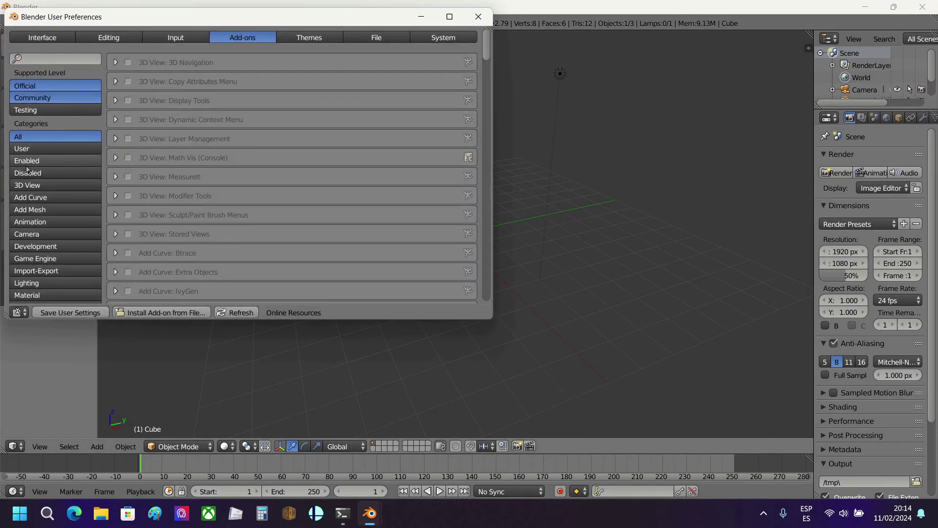
{"action": "left_click", "coordinate": [38, 149]}
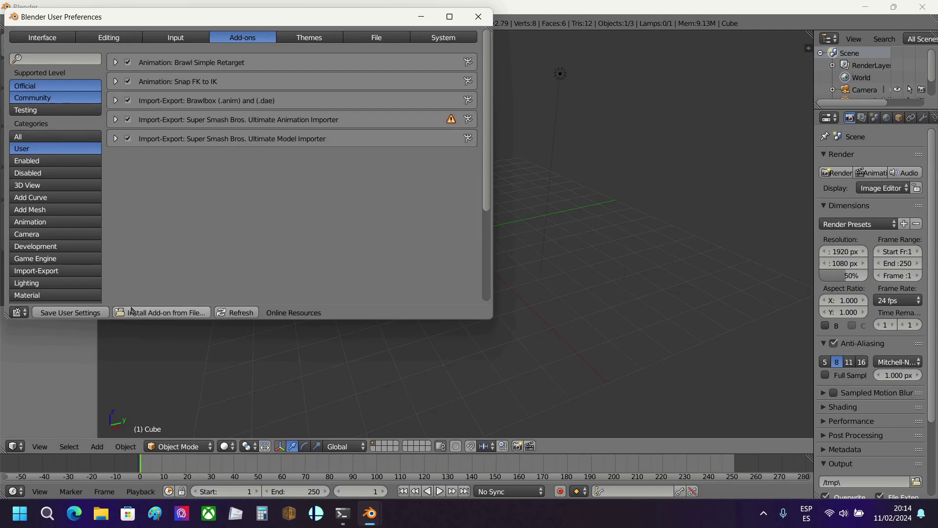
Browse the Blender_ultimate_to_brawl_animation_port_scripts (2) folder for installable add-ons, checking Blender BB Anim Exporter V5 and io_scene_numdlb-2.79_compatible
{"action": "left_click", "coordinate": [161, 311]}
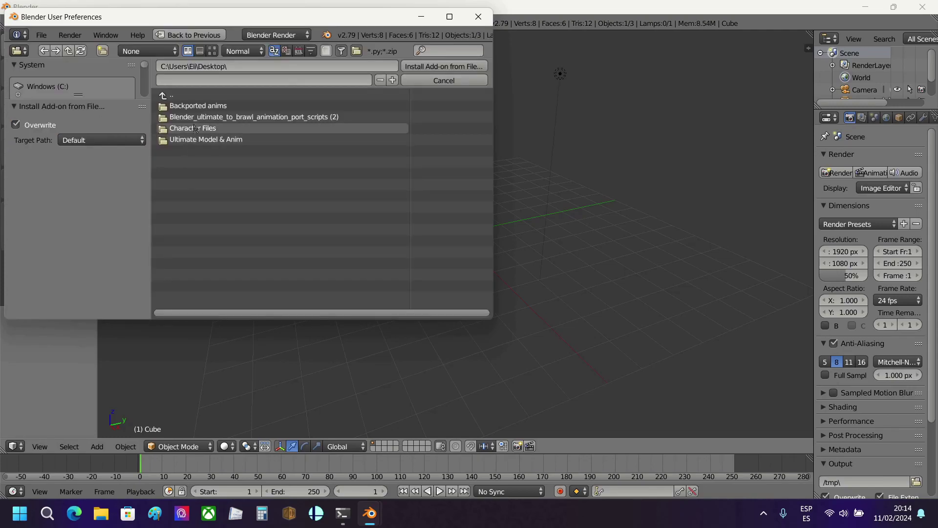
{"action": "left_click", "coordinate": [202, 117]}
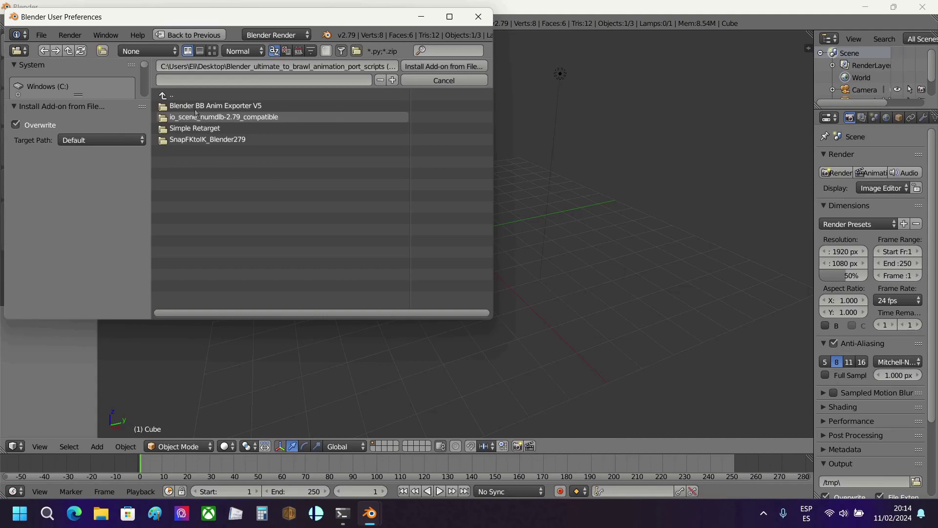
{"action": "left_click", "coordinate": [196, 105]}
{"action": "left_click", "coordinate": [202, 108]}
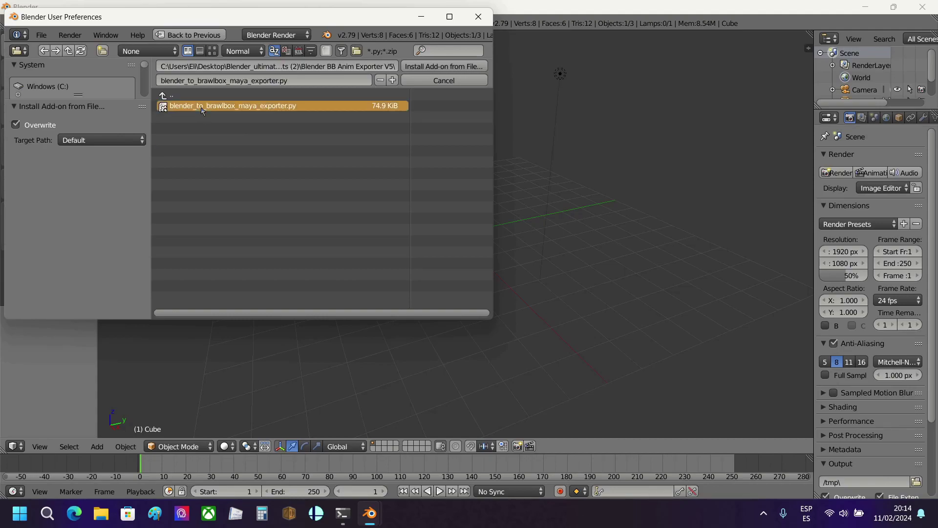
{"action": "left_click", "coordinate": [196, 95]}
{"action": "left_click", "coordinate": [211, 117]}
{"action": "left_click", "coordinate": [211, 118]}
{"action": "left_click", "coordinate": [468, 69]}
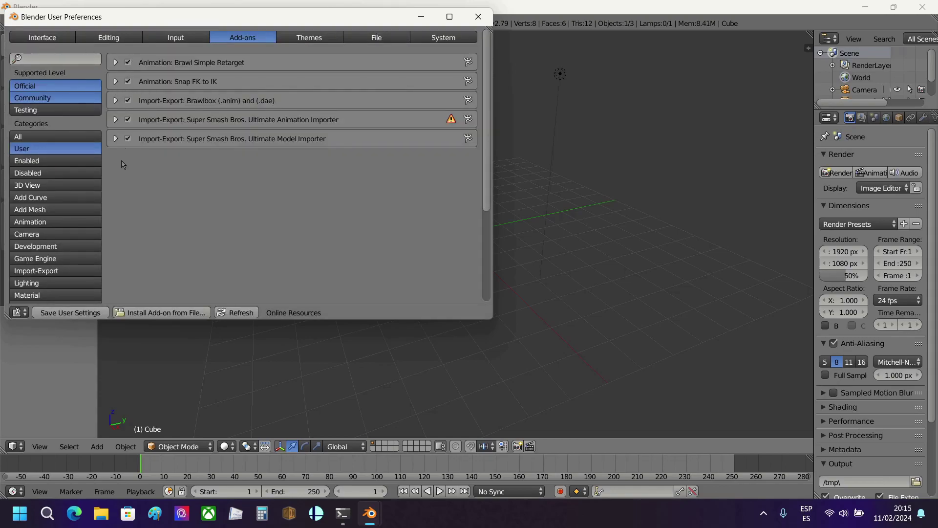
Search all add-on categories for "simpli" and close the preferences
{"action": "left_click", "coordinate": [72, 58]}
{"action": "type", "text": "simpli"}
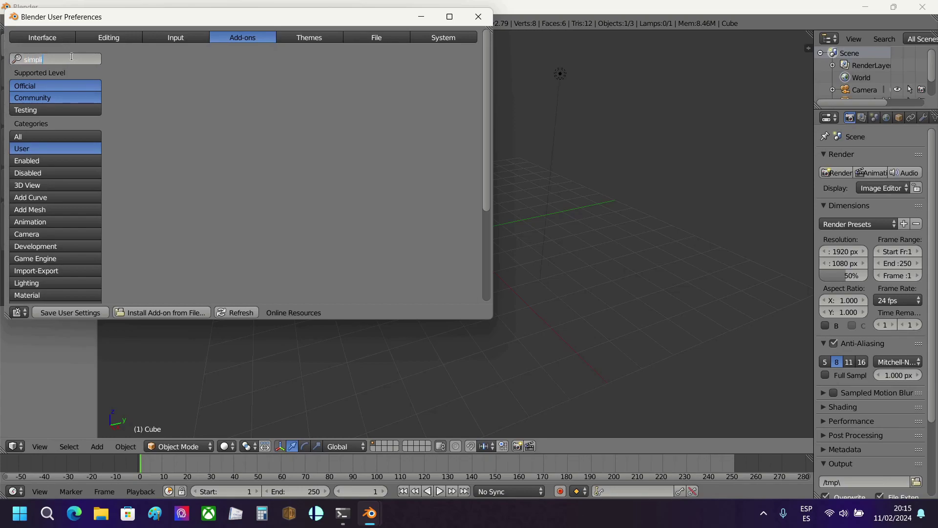
{"action": "left_click", "coordinate": [37, 137]}
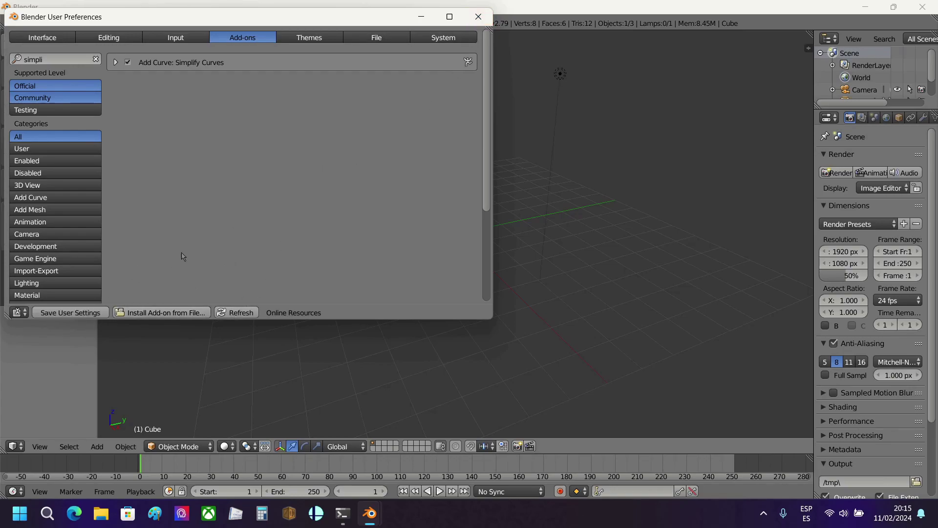
{"action": "left_click", "coordinate": [479, 17]}
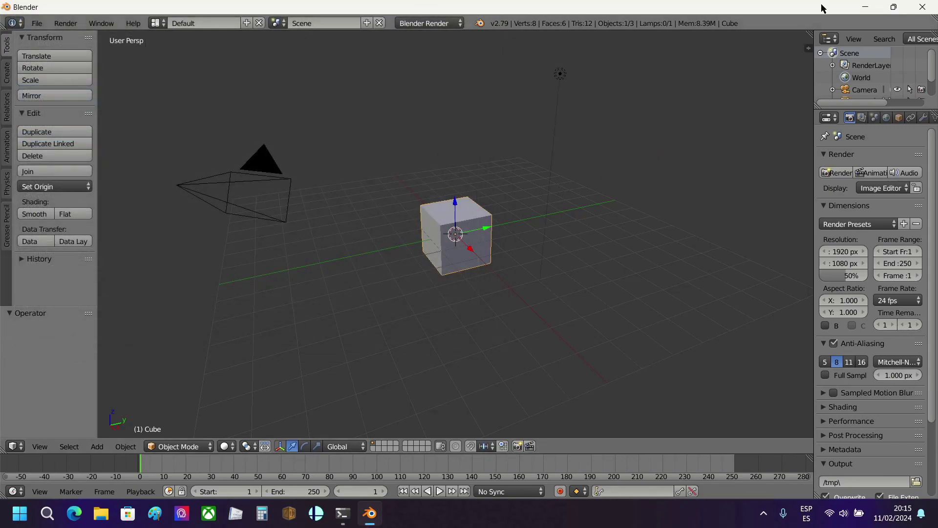
Minimize Blender and open FitRobot00.pac from the desktop's Character Files folder in BrawlCrate, placing its window beside the file list
{"action": "left_click", "coordinate": [864, 7]}
{"action": "double_click", "coordinate": [429, 184]}
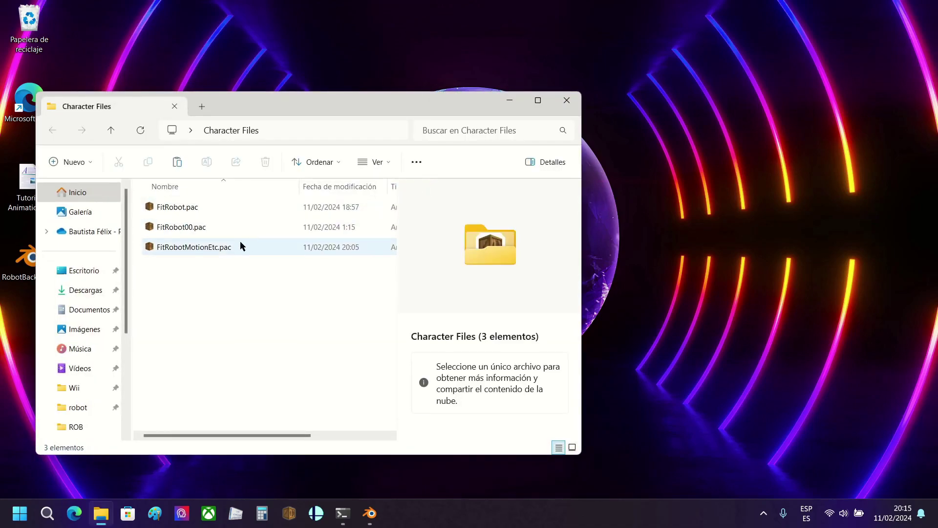
{"action": "left_click", "coordinate": [232, 230]}
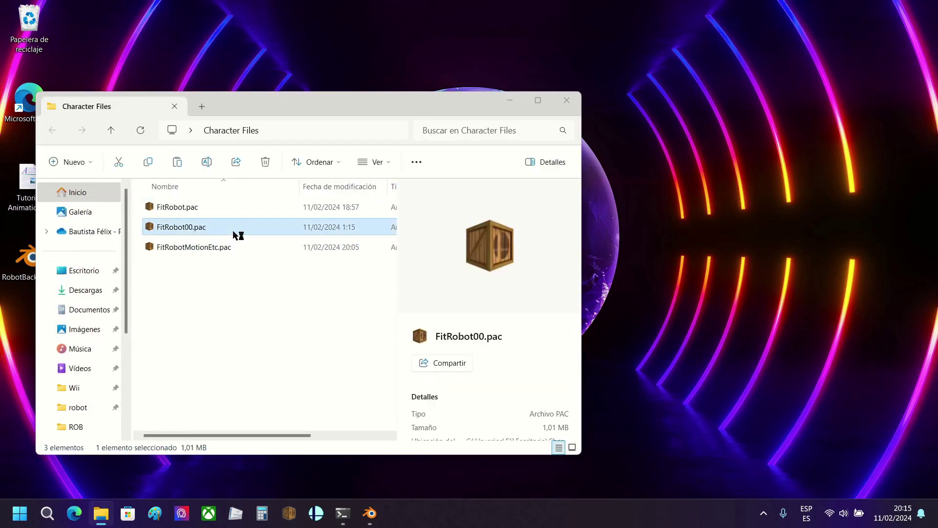
{"action": "left_click_drag", "start_coordinate": [253, 126], "coordinate": [533, 125]}
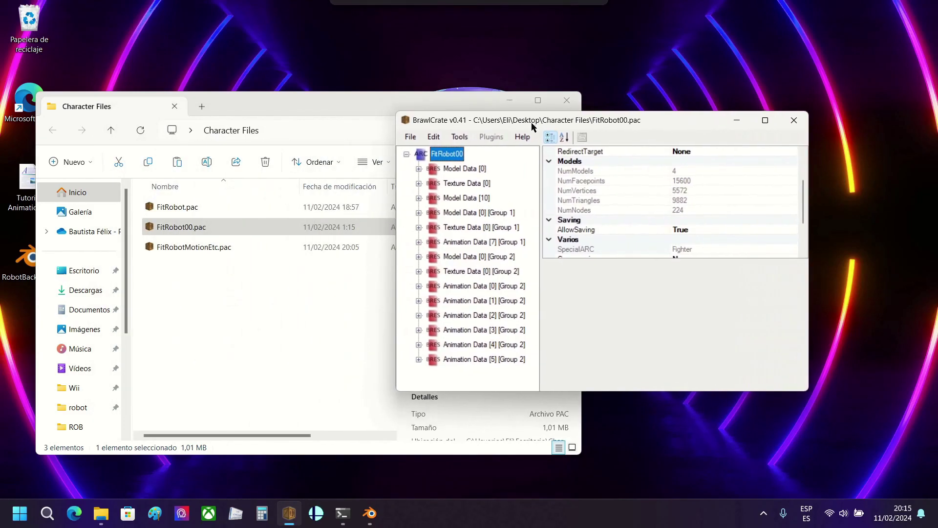
Rename the FitRobot00 model under Model Data [0], 3DModels(NW4R), to FitRobot05
{"action": "double_click", "coordinate": [464, 168]}
{"action": "double_click", "coordinate": [461, 183]}
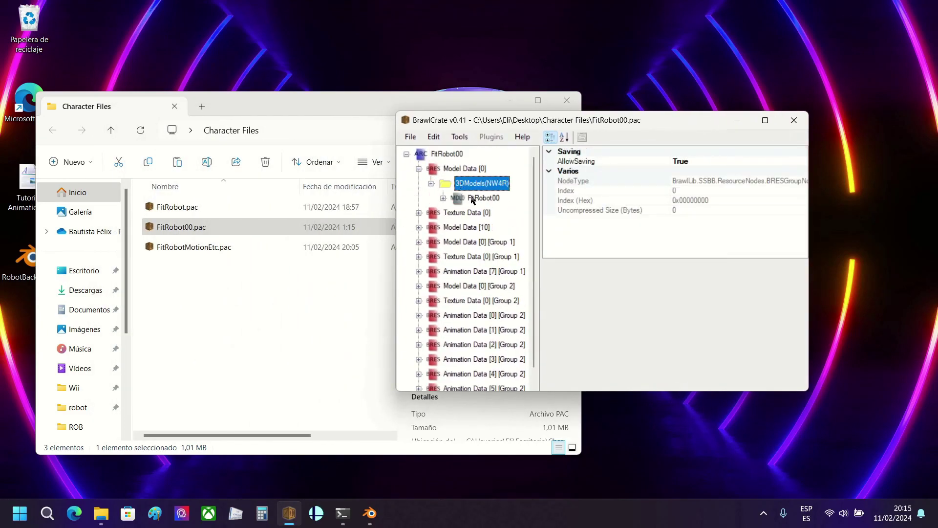
{"action": "left_click", "coordinate": [471, 198]}
{"action": "right_click", "coordinate": [471, 198]}
{"action": "key", "text": "Escape"}
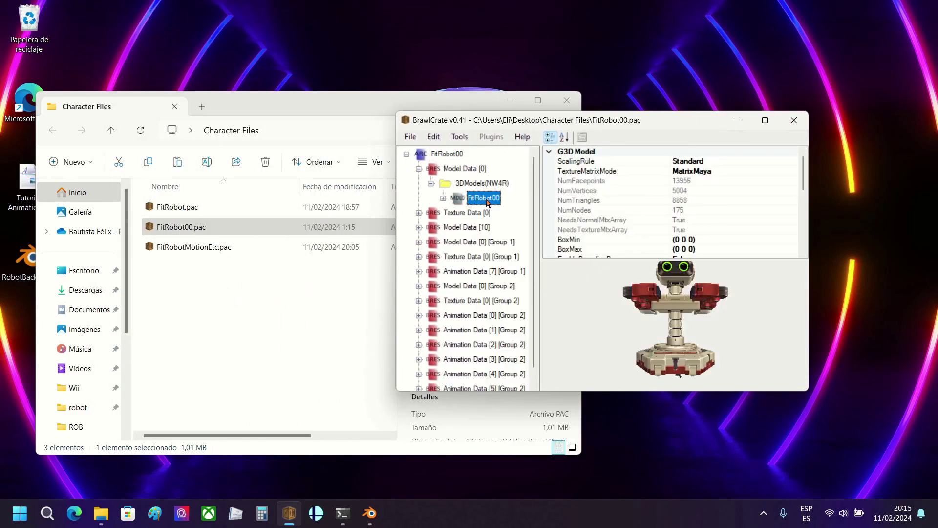
{"action": "left_click", "coordinate": [487, 199]}
{"action": "key", "text": "End"}
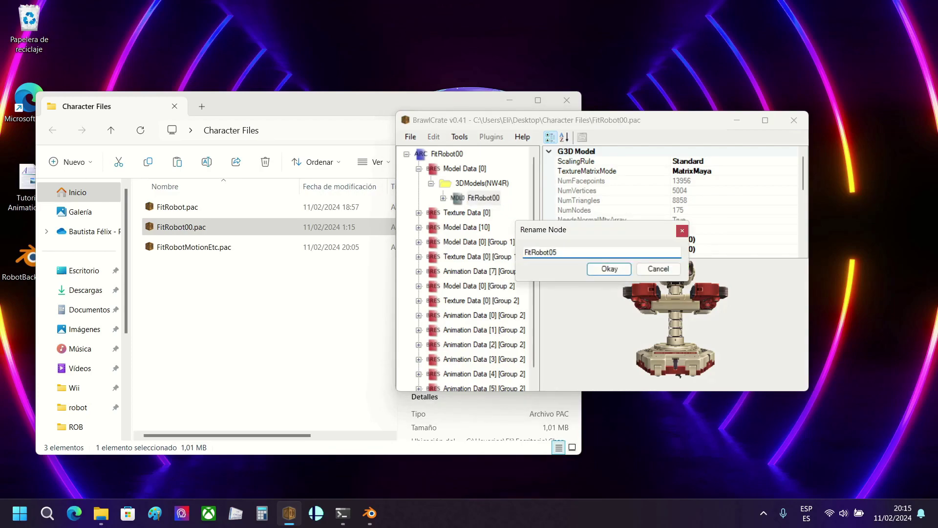
{"action": "key", "text": "Return"}
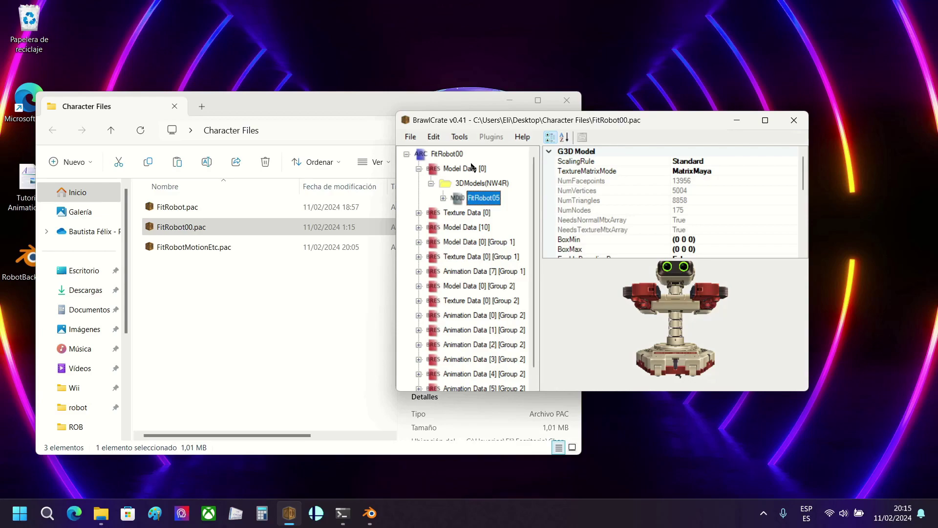
Start exporting the FitRobot05 model with DAE File (*.dae) as the output format
{"action": "right_click", "coordinate": [470, 171]}
{"action": "mouse_move", "coordinate": [544, 195]}
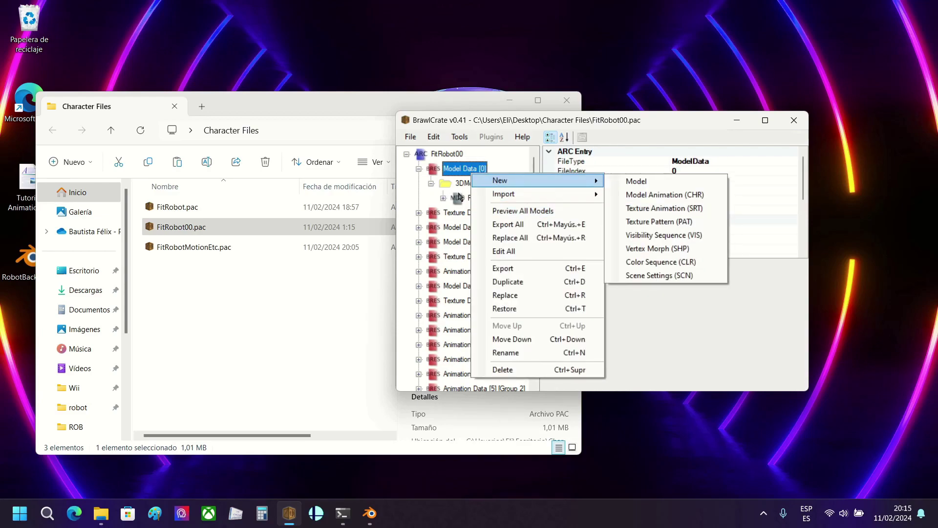
{"action": "left_click", "coordinate": [483, 197]}
{"action": "right_click", "coordinate": [464, 197]}
{"action": "left_click", "coordinate": [540, 219]}
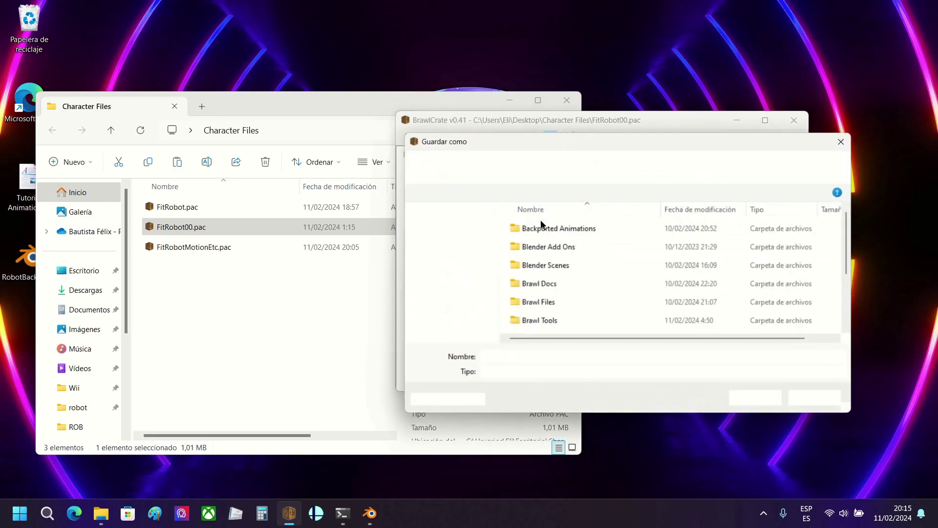
{"action": "left_click", "coordinate": [631, 374]}
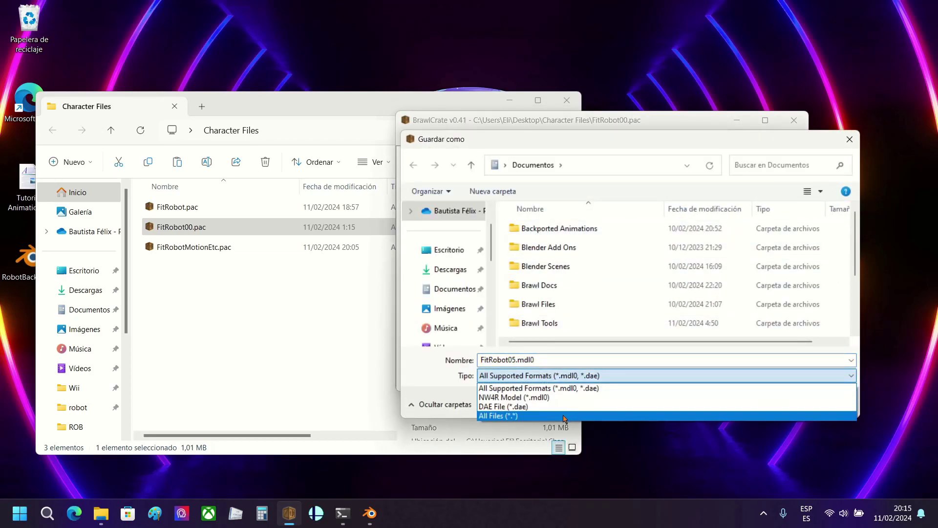
{"action": "left_click", "coordinate": [536, 408]}
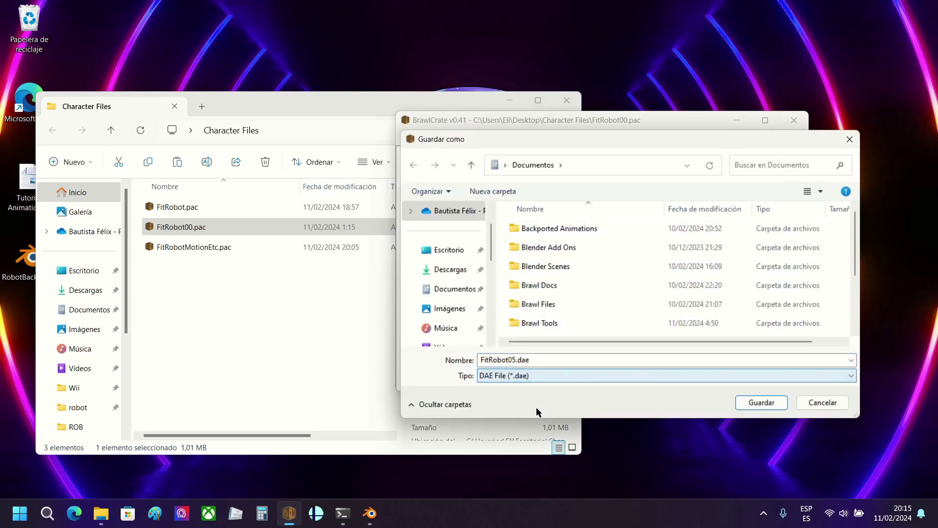
Save the exported model as FitRobot00.dae in the desktop's Character Files folder
{"action": "left_click", "coordinate": [442, 250]}
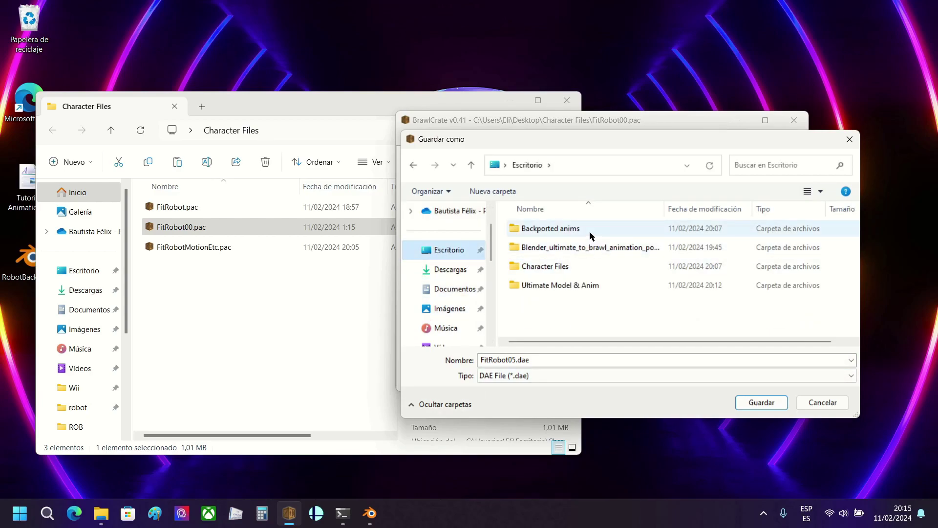
{"action": "left_click", "coordinate": [595, 271]}
{"action": "double_click", "coordinate": [594, 269]}
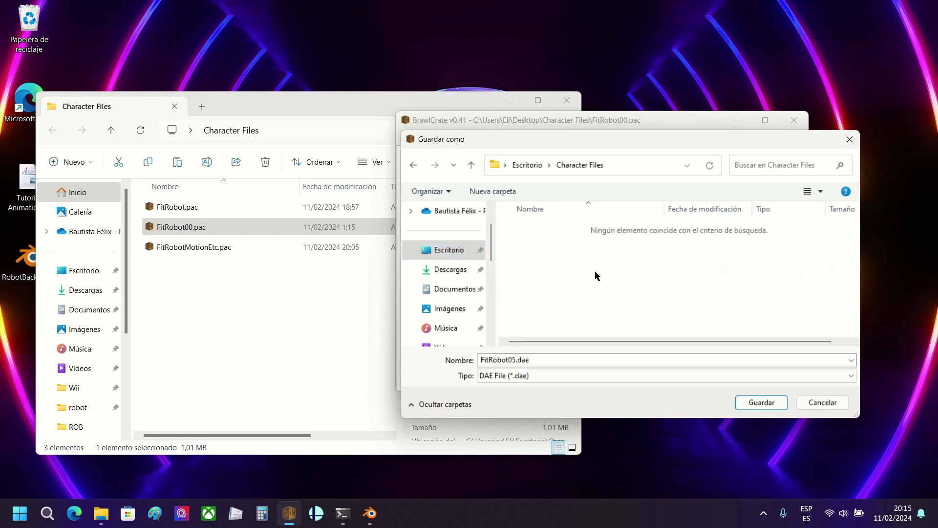
{"action": "left_click", "coordinate": [512, 359]}
{"action": "left_click", "coordinate": [512, 359]}
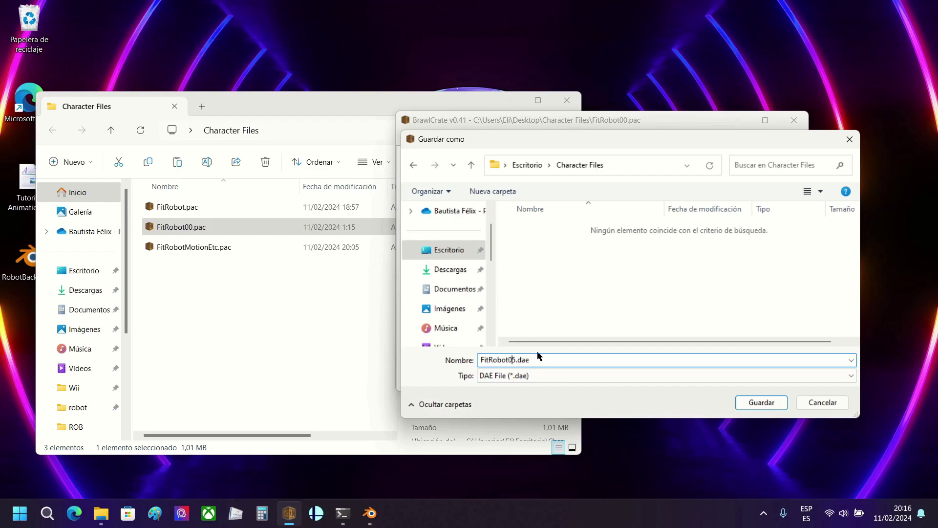
{"action": "type", "text": "0"}
{"action": "key", "text": "Return"}
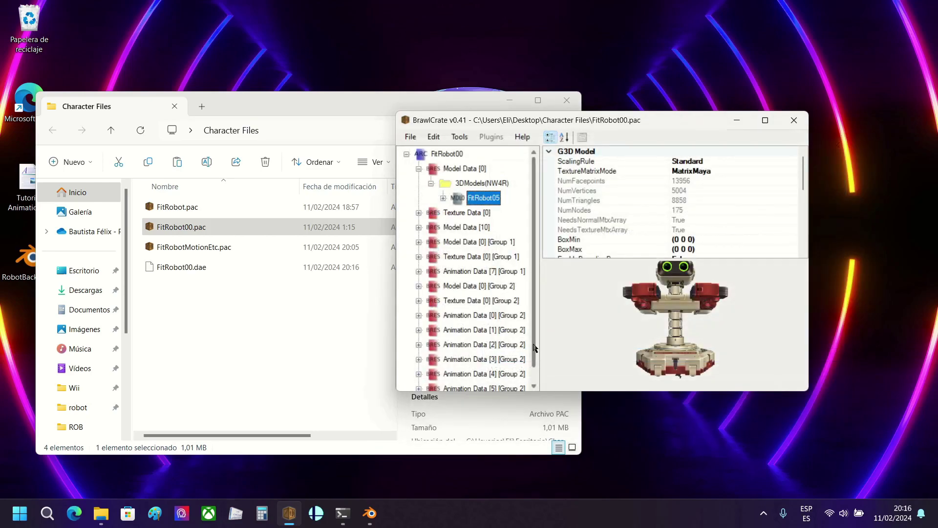
Import FitRobot00.dae as a model into Model Data [0] with the default import settings
{"action": "right_click", "coordinate": [472, 172]}
{"action": "mouse_move", "coordinate": [538, 193]}
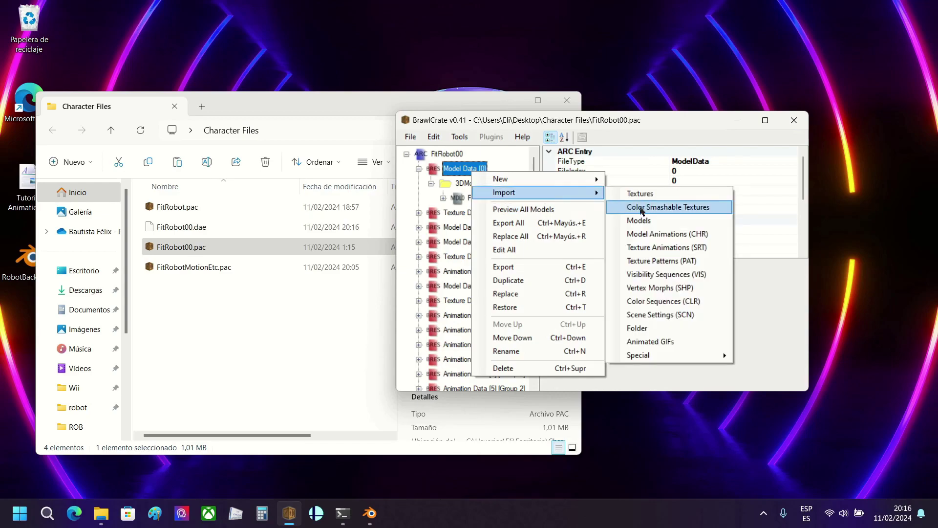
{"action": "left_click", "coordinate": [665, 224]}
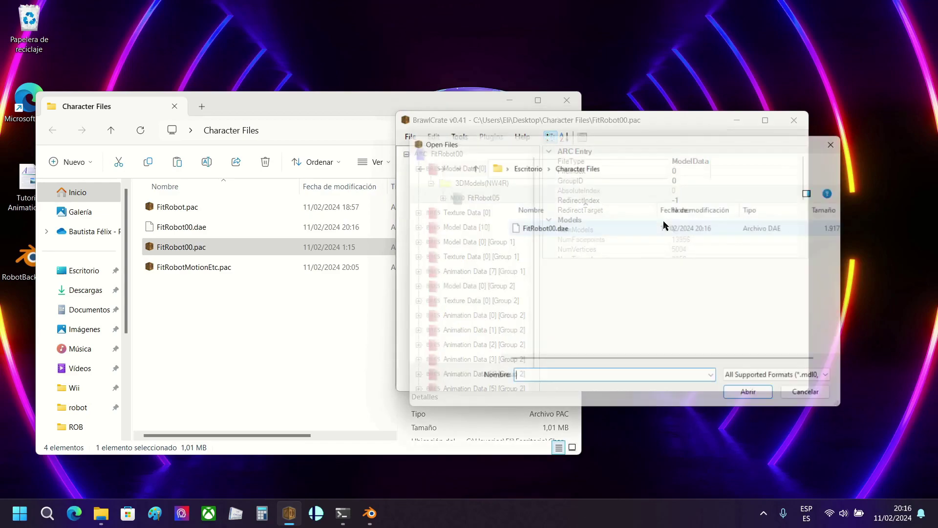
{"action": "double_click", "coordinate": [624, 233]}
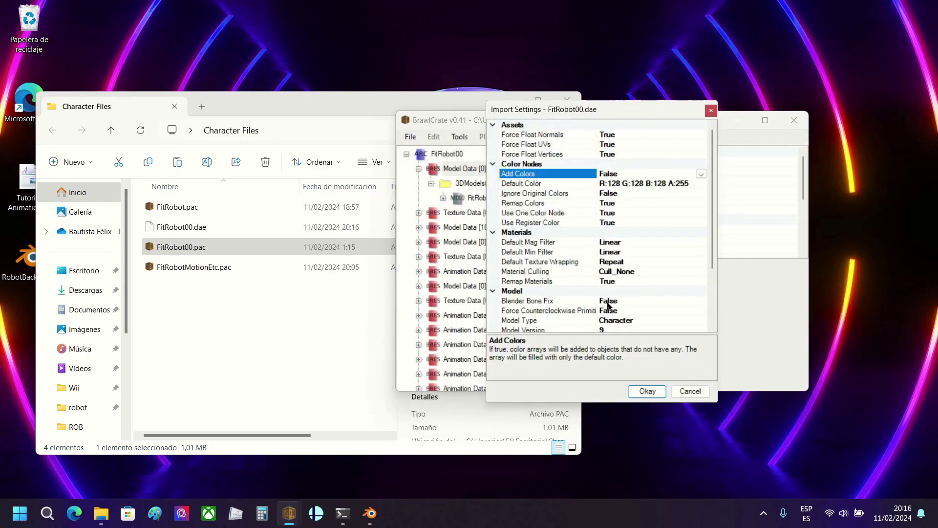
{"action": "left_click", "coordinate": [648, 390]}
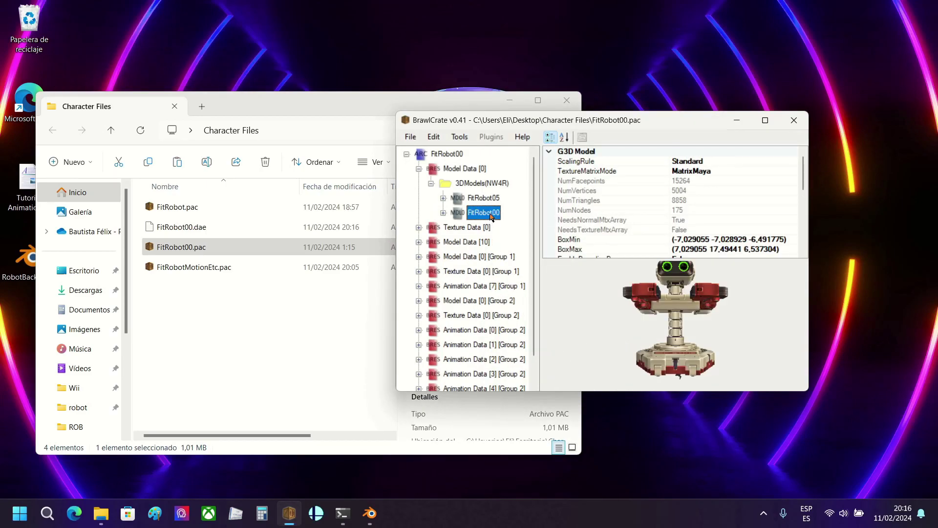
Check the imported model's name through the rename command and keep it as FitRobot00
{"action": "right_click", "coordinate": [492, 218]}
{"action": "key", "text": "Escape"}
{"action": "key", "text": "F2"}
{"action": "key", "text": "End"}
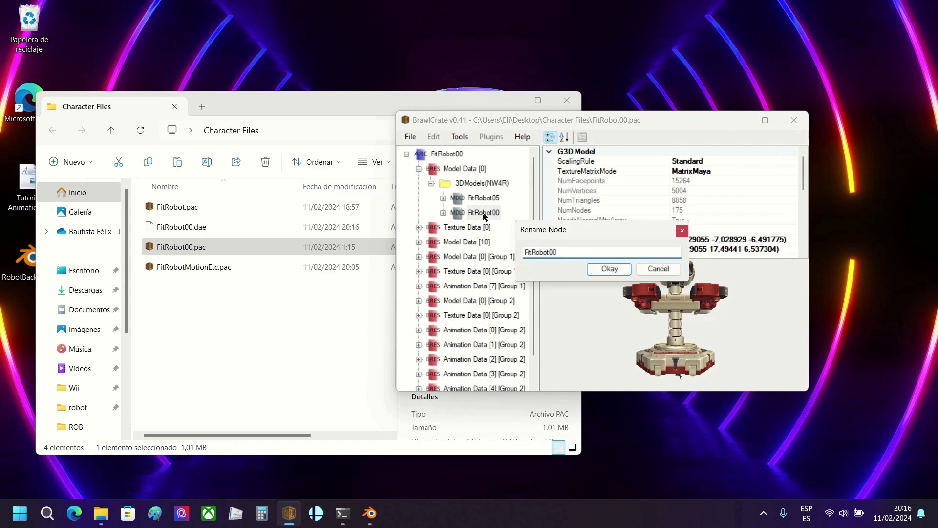
{"action": "key", "text": "Return"}
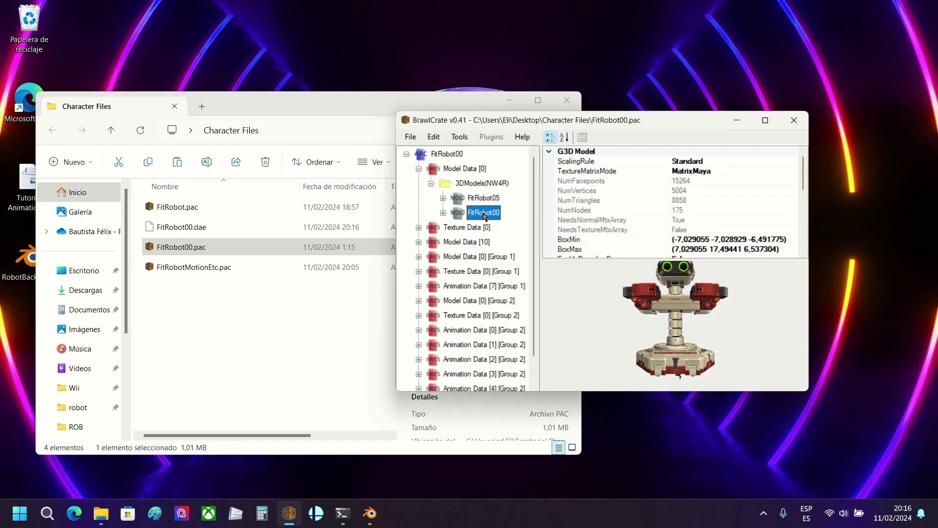
Export the FitRobot00 model to the Character Files folder as FitRobotReady.dae in DAE File (*.dae) format
{"action": "right_click", "coordinate": [484, 216]}
{"action": "left_click", "coordinate": [537, 236]}
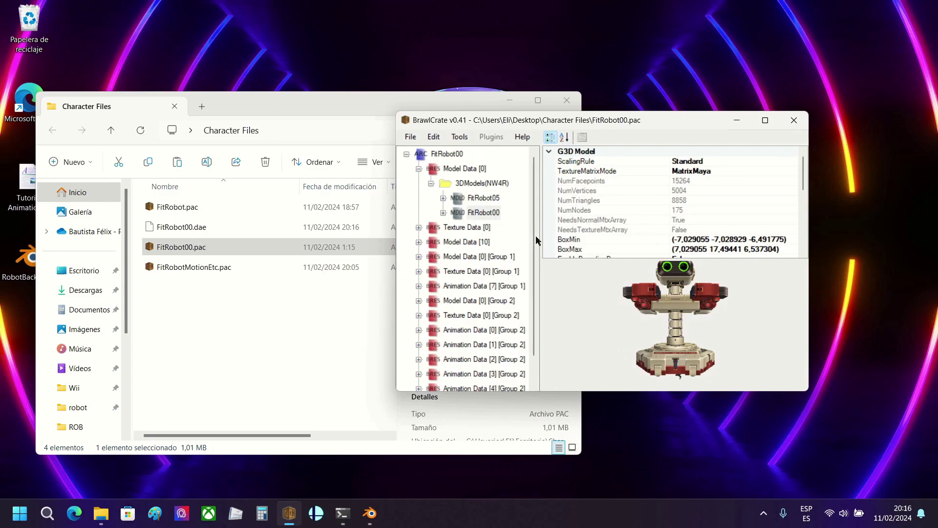
{"action": "left_click", "coordinate": [514, 359]}
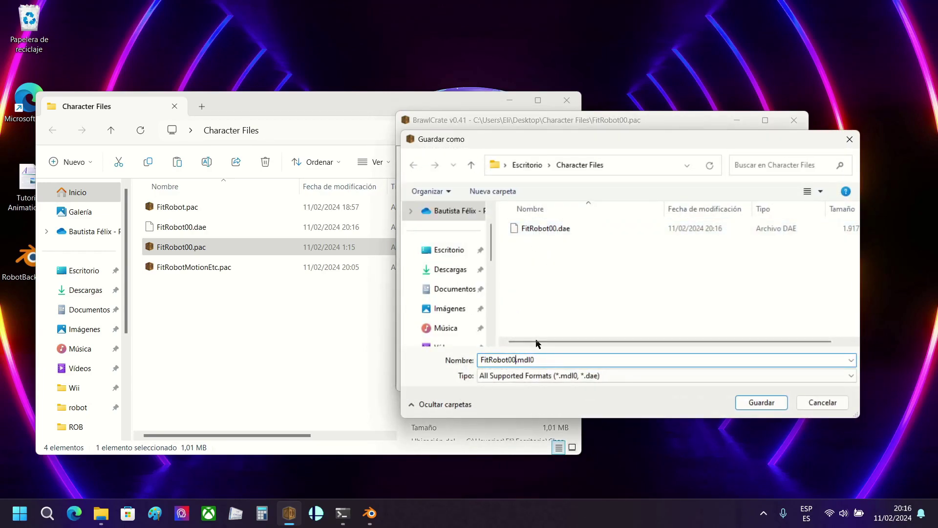
{"action": "key", "text": "BackSpace"}
{"action": "key", "text": "BackSpace"}
{"action": "type", "text": "Ready"}
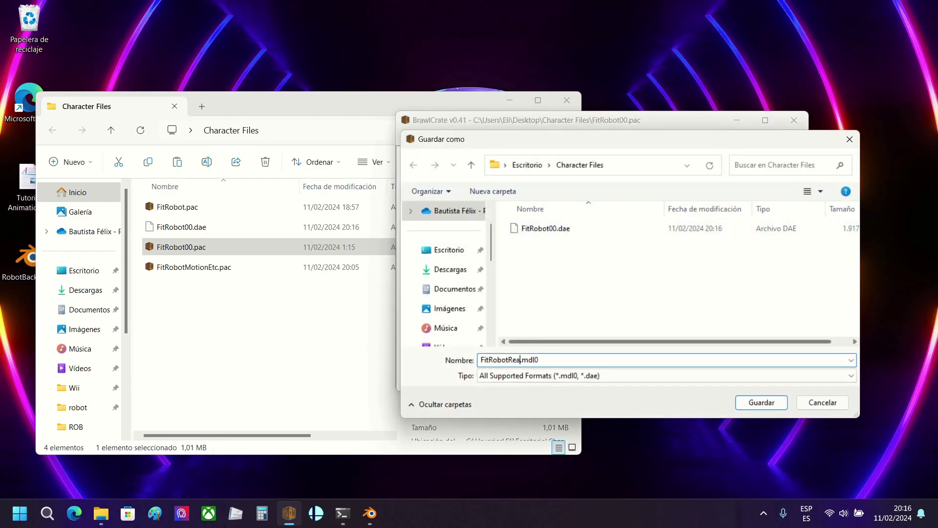
{"action": "left_click", "coordinate": [543, 374]}
{"action": "left_click", "coordinate": [525, 392]}
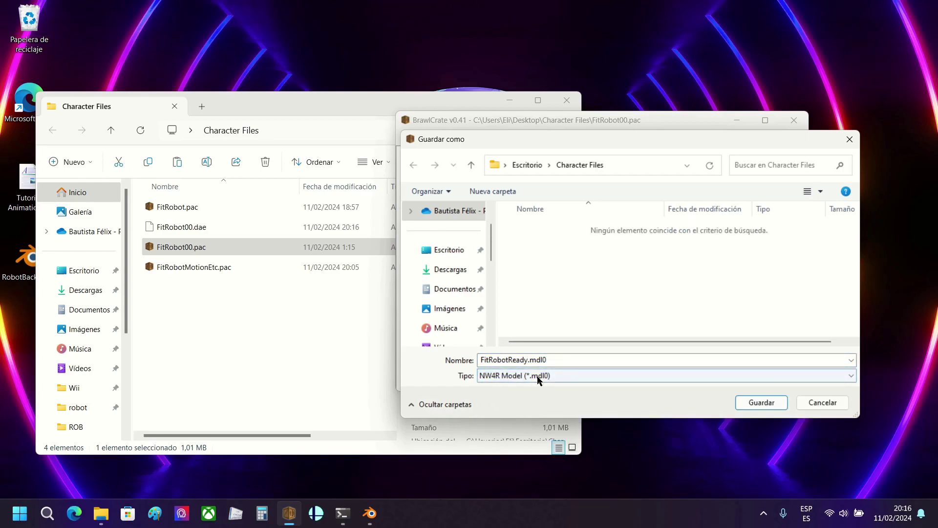
{"action": "left_click", "coordinate": [538, 379]}
{"action": "left_click", "coordinate": [545, 402]}
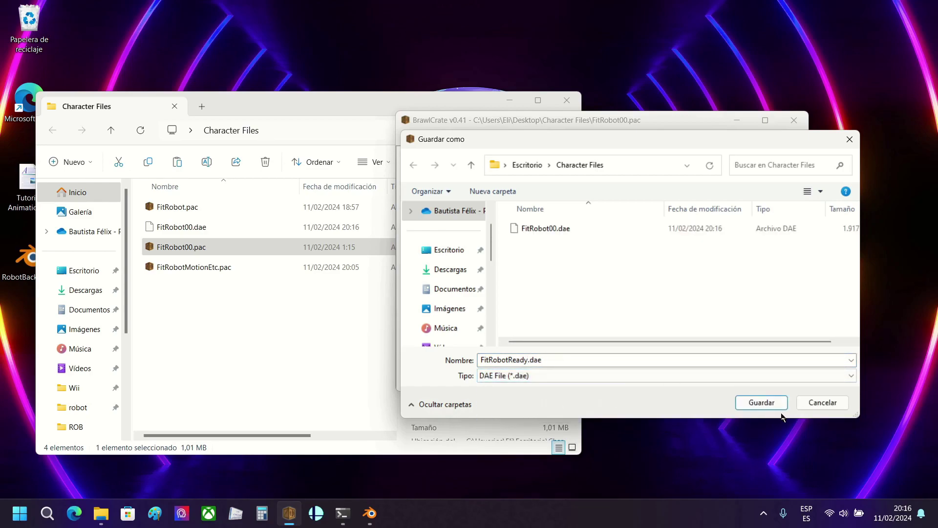
{"action": "left_click", "coordinate": [766, 402]}
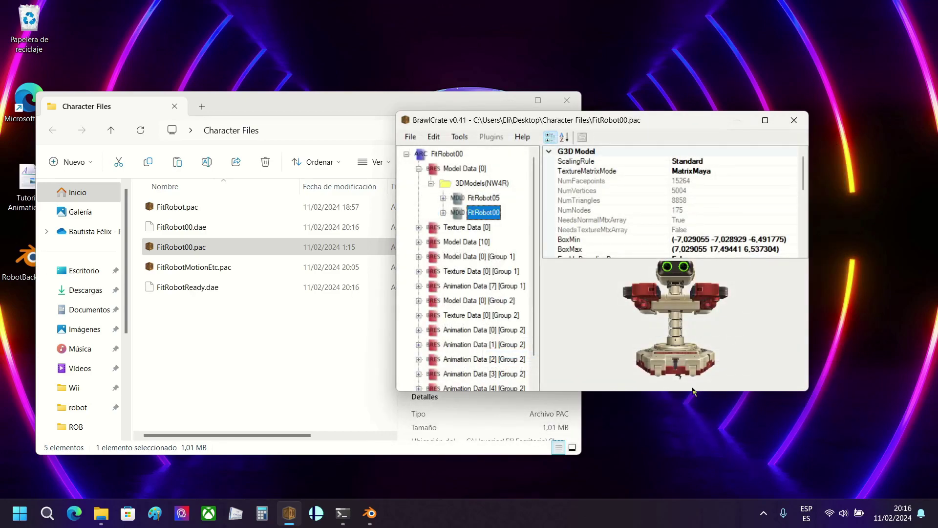
Close BrawlCrate and delete FitRobot00.dae from the Character Files folder, closing the folder window too
{"action": "left_click", "coordinate": [798, 126]}
{"action": "left_click", "coordinate": [479, 294]}
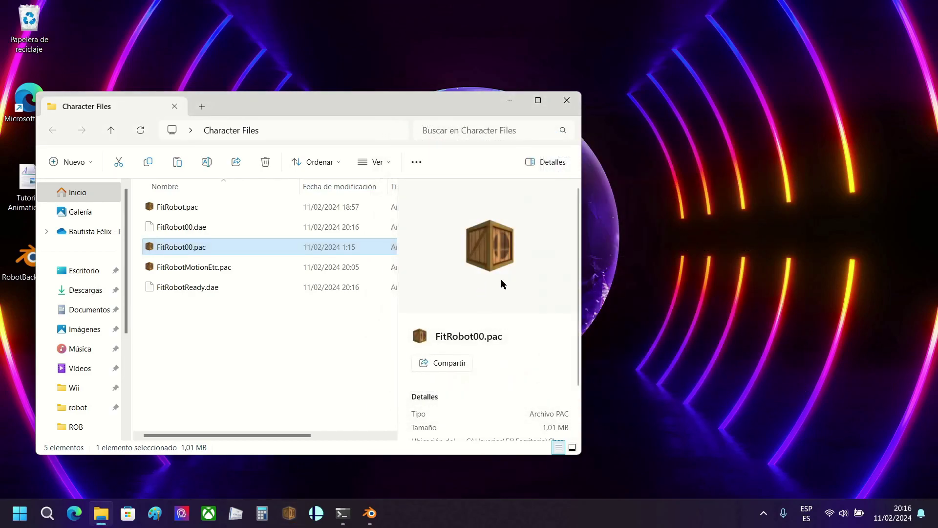
{"action": "left_click", "coordinate": [255, 230]}
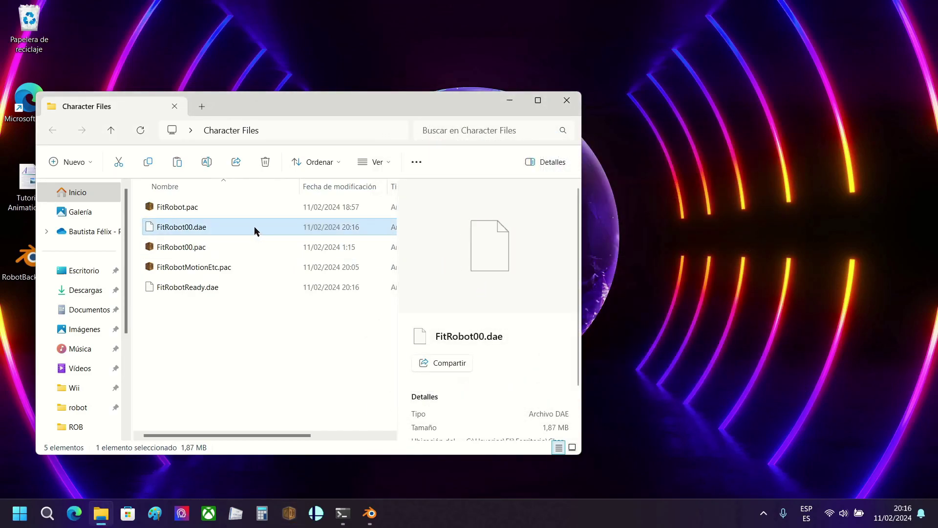
{"action": "key", "text": "Delete"}
{"action": "left_click", "coordinate": [210, 270]}
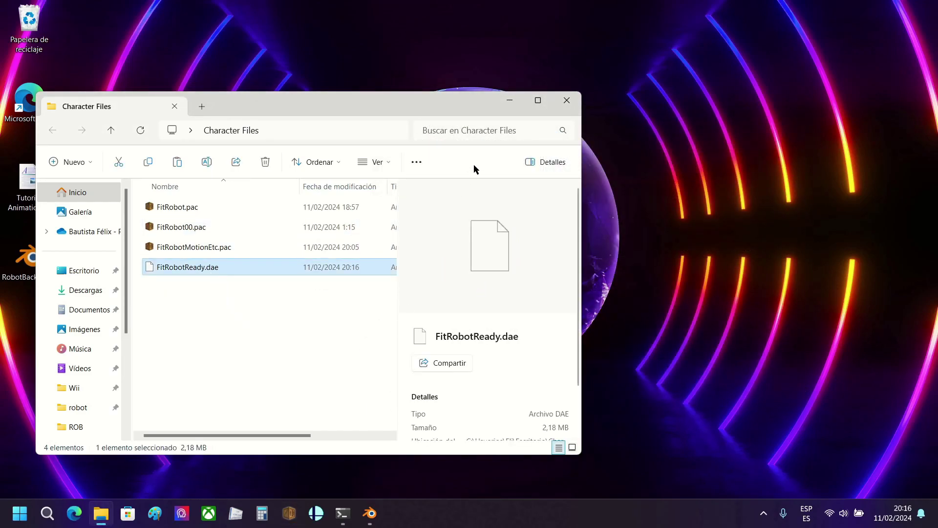
{"action": "left_click", "coordinate": [566, 100]}
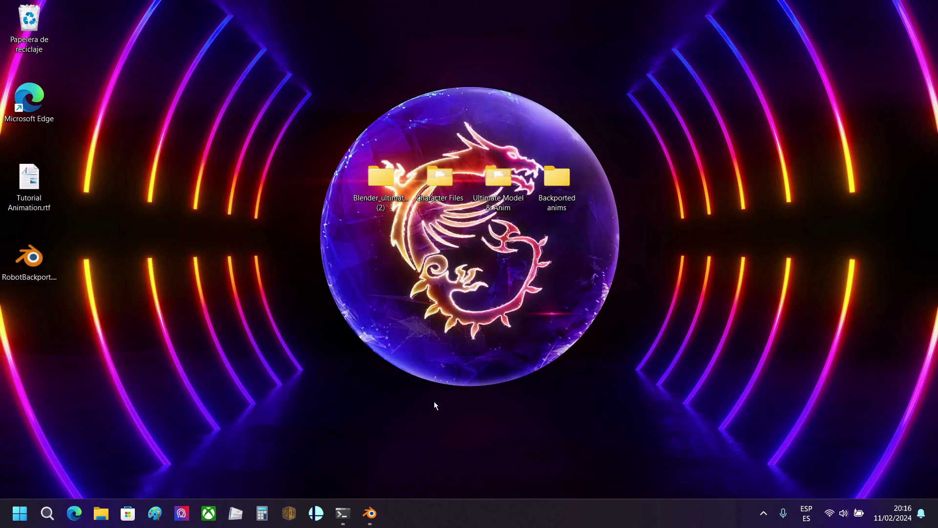
Switch to Blender, delete the default cube and enlarge the outliner area to show more of the object list
{"action": "left_click", "coordinate": [368, 505]}
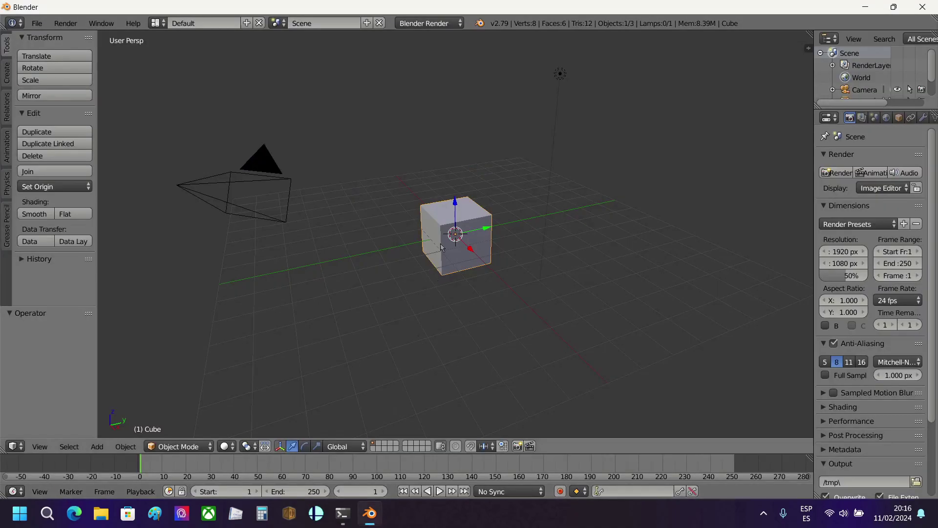
{"action": "key", "text": "x"}
{"action": "left_click", "coordinate": [476, 213]}
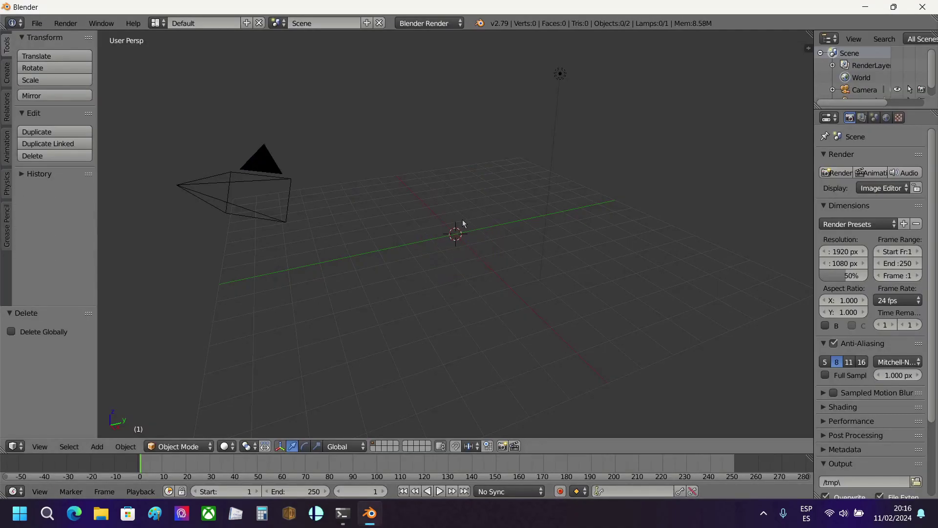
{"action": "left_click_drag", "start_coordinate": [836, 110], "coordinate": [836, 268]}
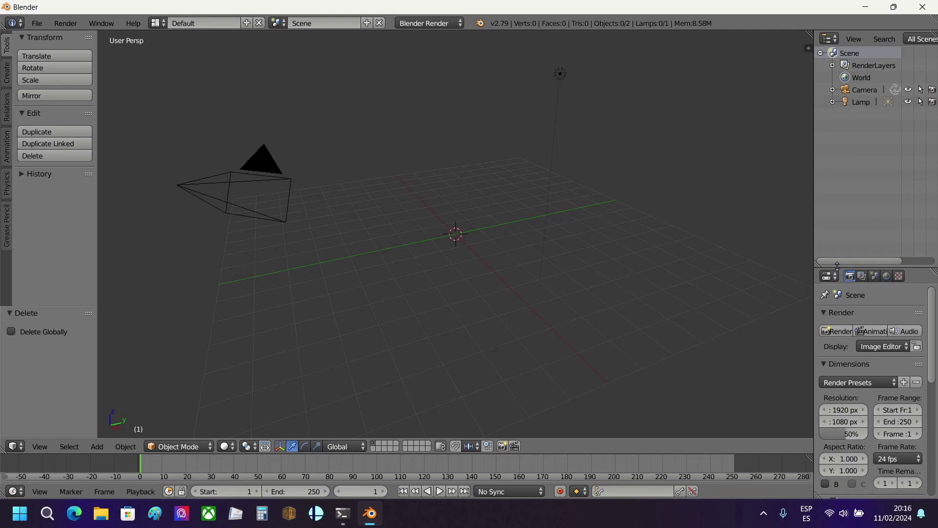
Import FitRobotReady.dae from the desktop's Character Files folder as a Brawlbox Model with the default import settings
{"action": "left_click", "coordinate": [36, 23]}
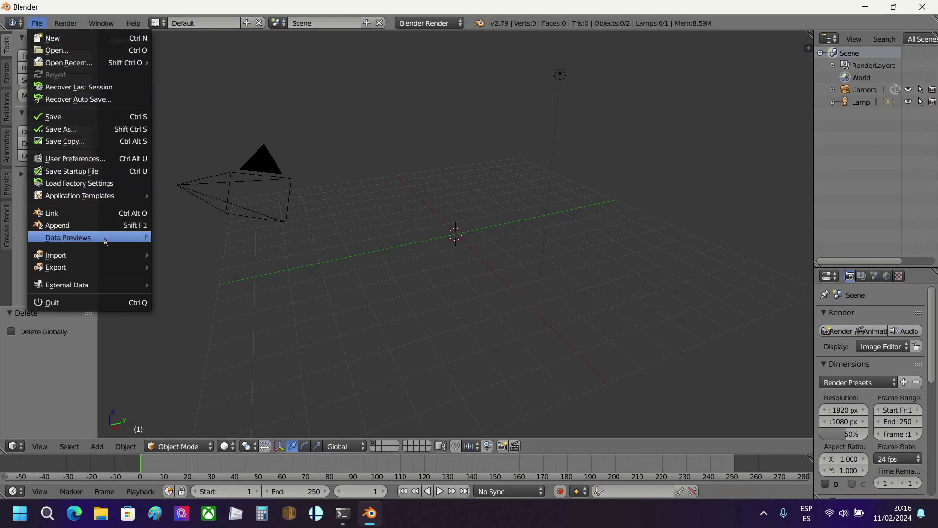
{"action": "mouse_move", "coordinate": [124, 259]}
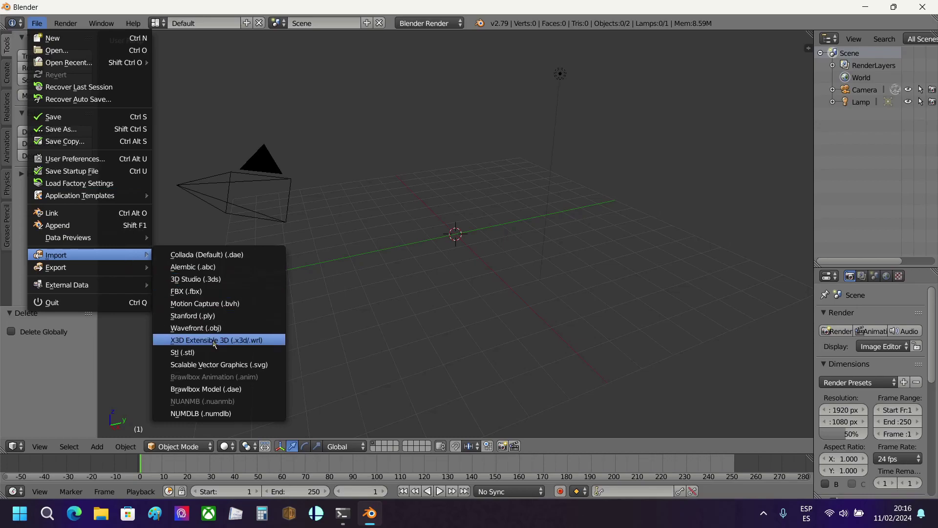
{"action": "left_click", "coordinate": [218, 389]}
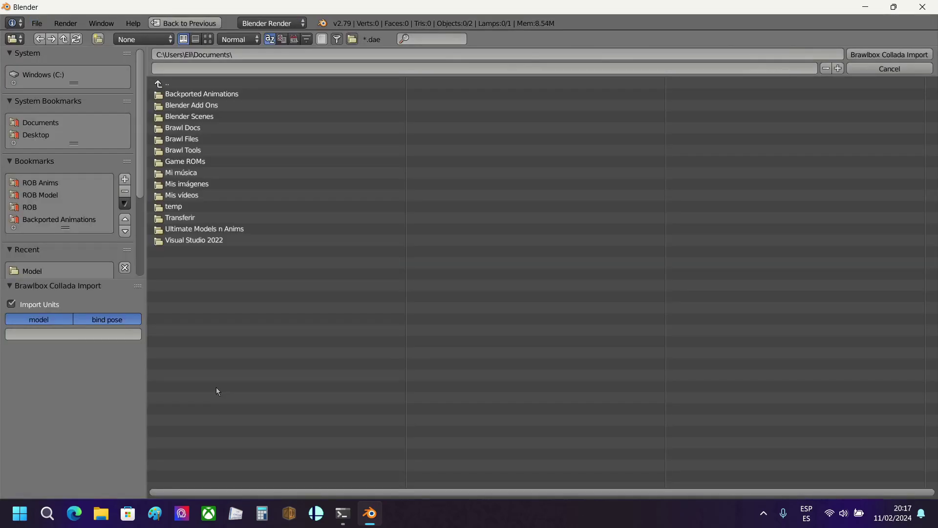
{"action": "left_click", "coordinate": [44, 137]}
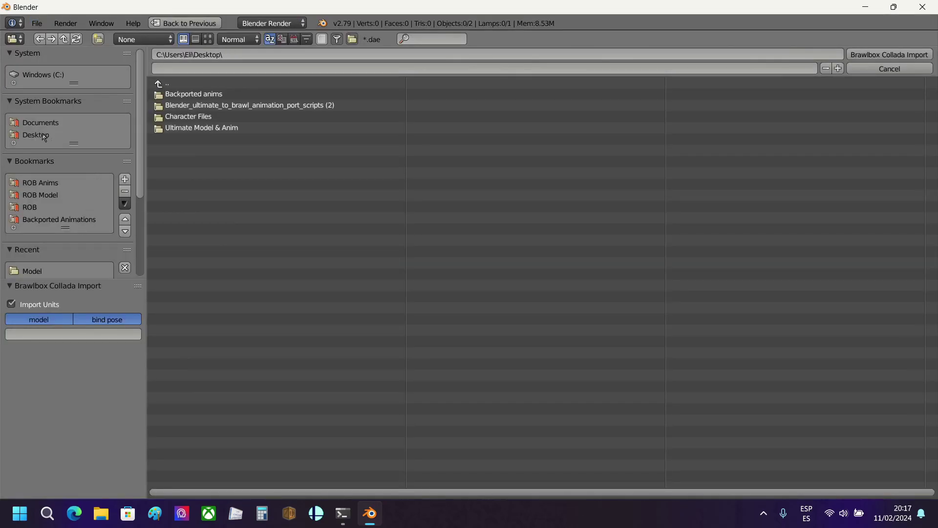
{"action": "left_click", "coordinate": [194, 116]}
{"action": "double_click", "coordinate": [195, 94]}
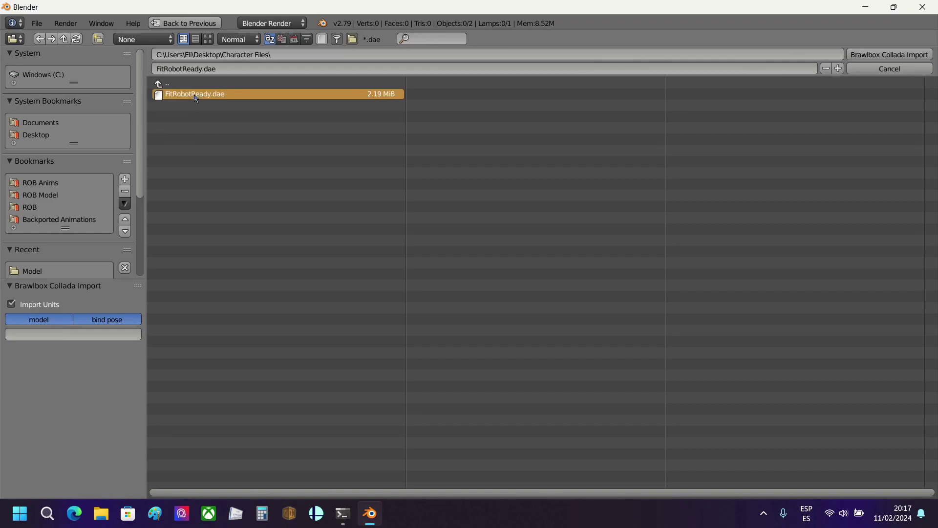
{"action": "scroll", "coordinate": [405, 274], "scroll_direction": "down", "scroll_amount": 6}
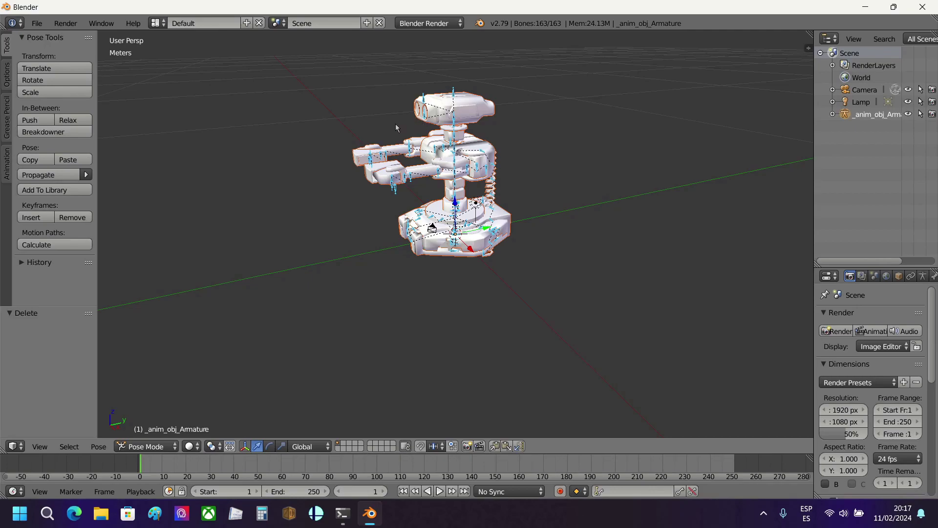
Import model.numdlb as a NUMDLB model from the desktop's Ultimate Model & Anim\Model folder with the default settings
{"action": "left_click", "coordinate": [37, 23]}
{"action": "mouse_move", "coordinate": [111, 255]}
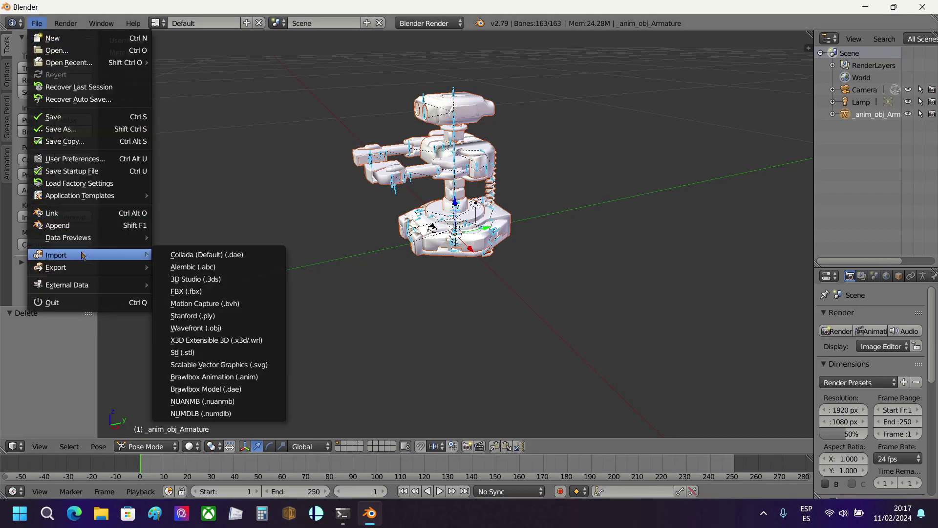
{"action": "left_click", "coordinate": [229, 413]}
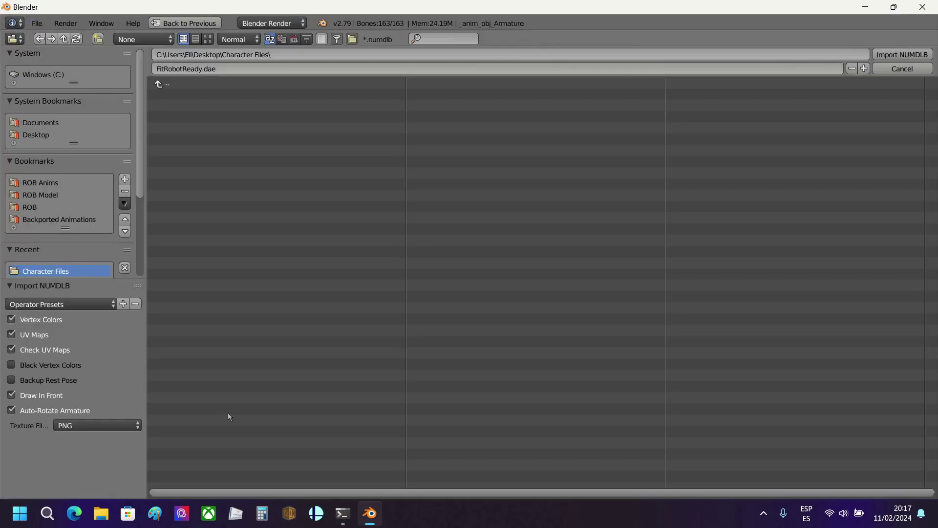
{"action": "left_click", "coordinate": [184, 86]}
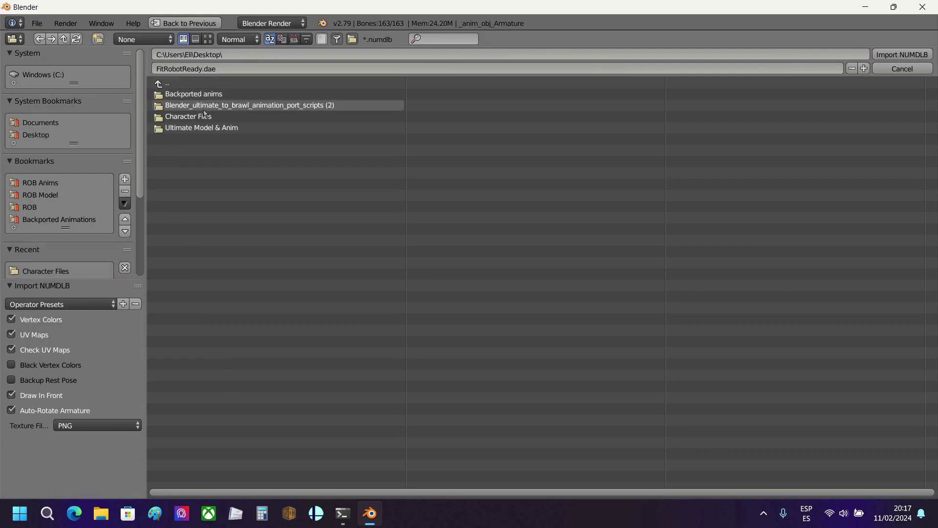
{"action": "left_click", "coordinate": [196, 128]}
{"action": "left_click", "coordinate": [185, 93]}
{"action": "left_click", "coordinate": [193, 96]}
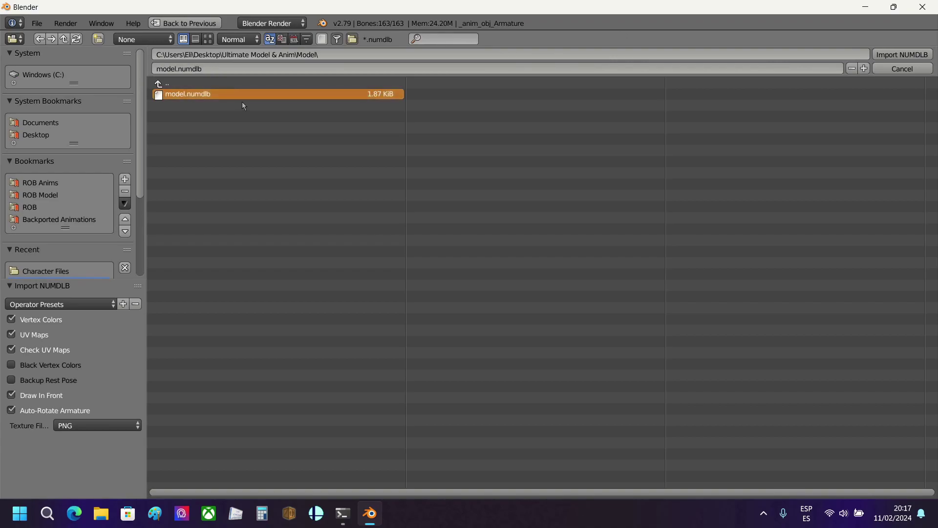
{"action": "key", "text": "Return"}
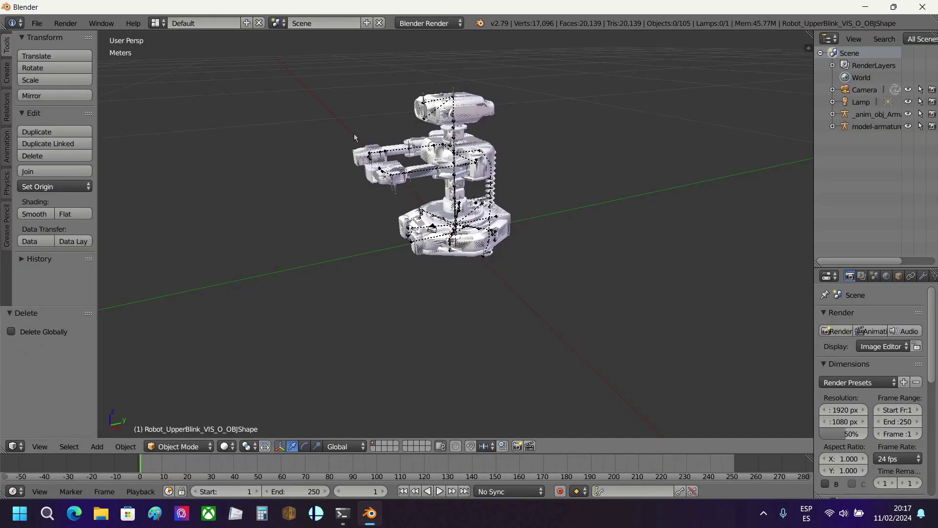
Put _anim_obj_Armature into Pose Mode and run the Brawl Simple Retarget operator on it
{"action": "left_click", "coordinate": [867, 116]}
{"action": "key", "text": "ctrl+Tab"}
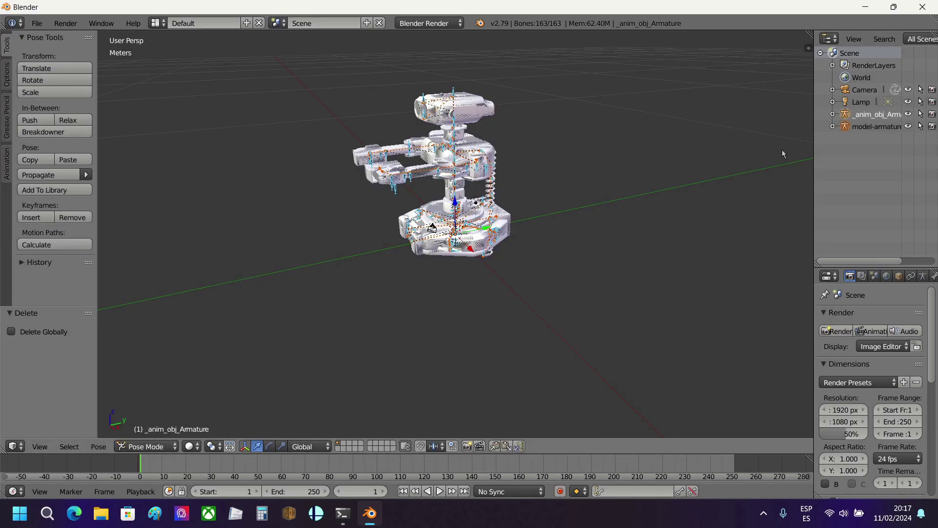
{"action": "key", "text": "space"}
{"action": "type", "text": "simp"}
{"action": "key", "text": "Return"}
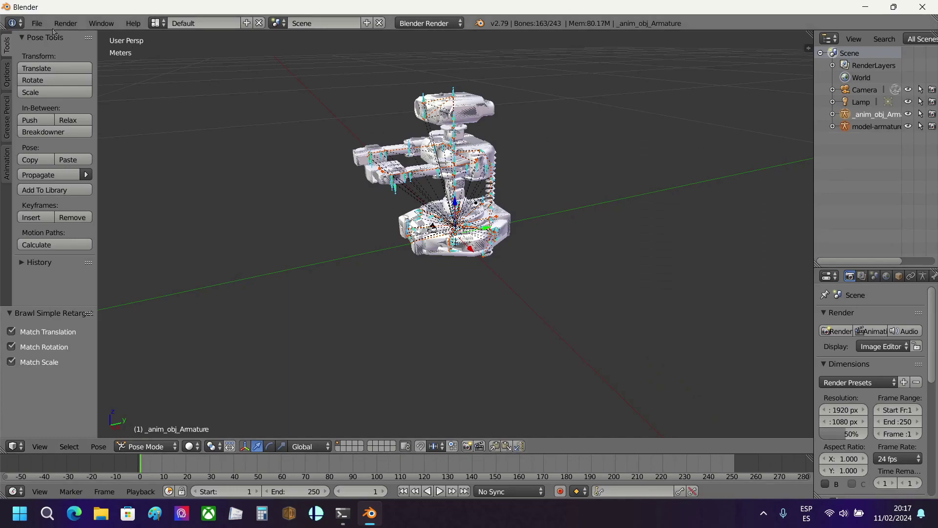
Select model-armature and save the scene on the desktop as Tutorial Backport.blend
{"action": "left_click", "coordinate": [876, 127]}
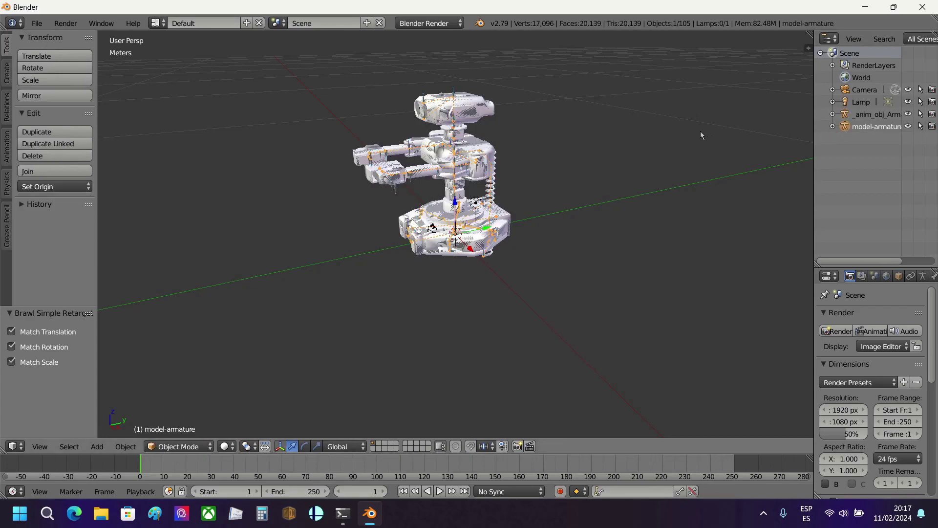
{"action": "left_click", "coordinate": [31, 24]}
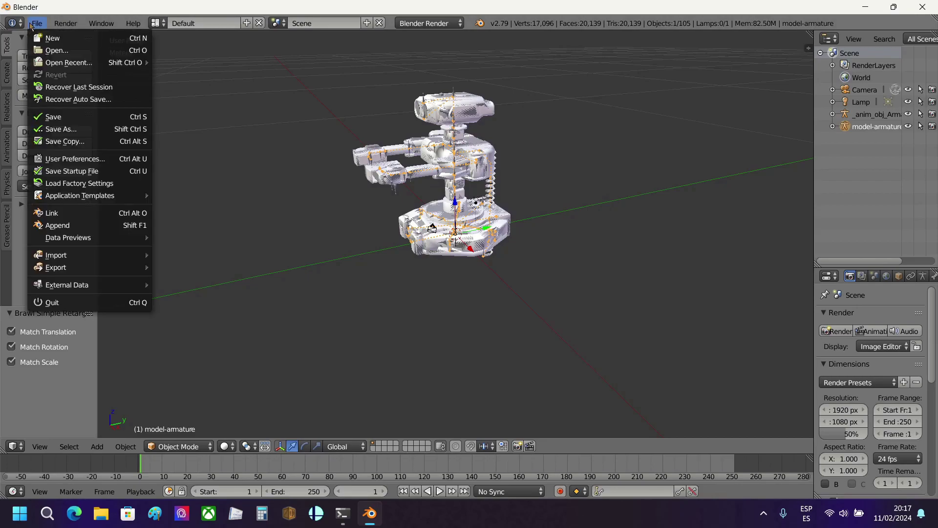
{"action": "left_click", "coordinate": [74, 131]}
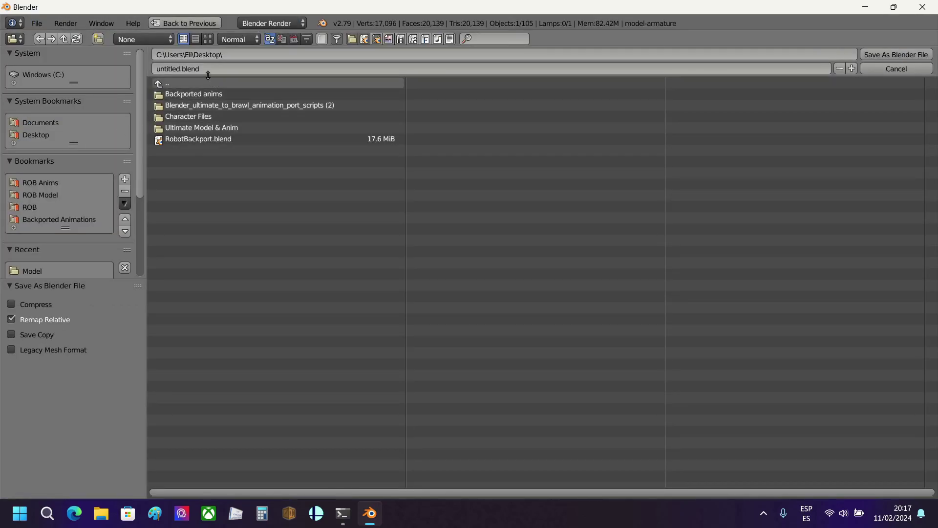
{"action": "left_click", "coordinate": [180, 69]}
{"action": "left_click_drag", "start_coordinate": [180, 69], "coordinate": [146, 71]}
{"action": "type", "text": "Tutorial Backport"}
{"action": "key", "text": "Return"}
{"action": "left_click", "coordinate": [886, 54]}
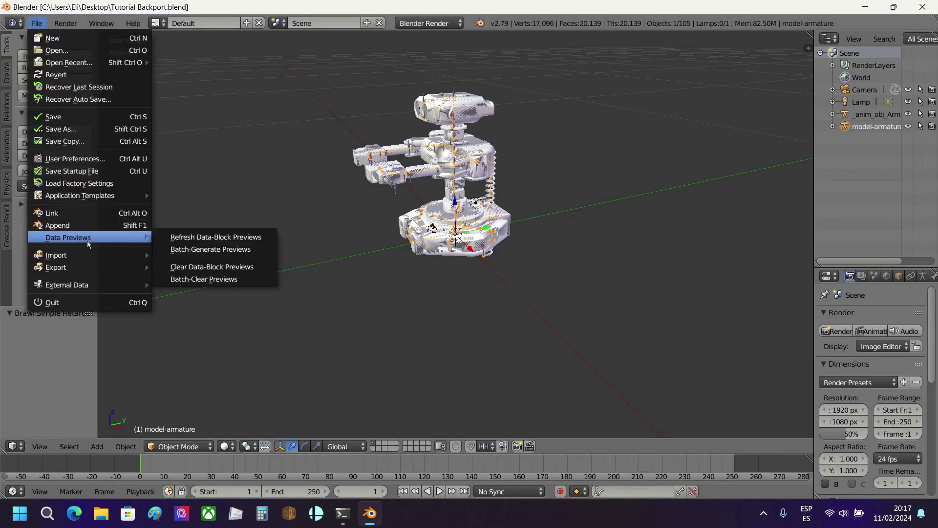
Import the NUANMB animation SpecialAirSEnd.nuanmb from the Ultimate Model & Anim folder onto model-armature and play it back
{"action": "mouse_move", "coordinate": [96, 255]}
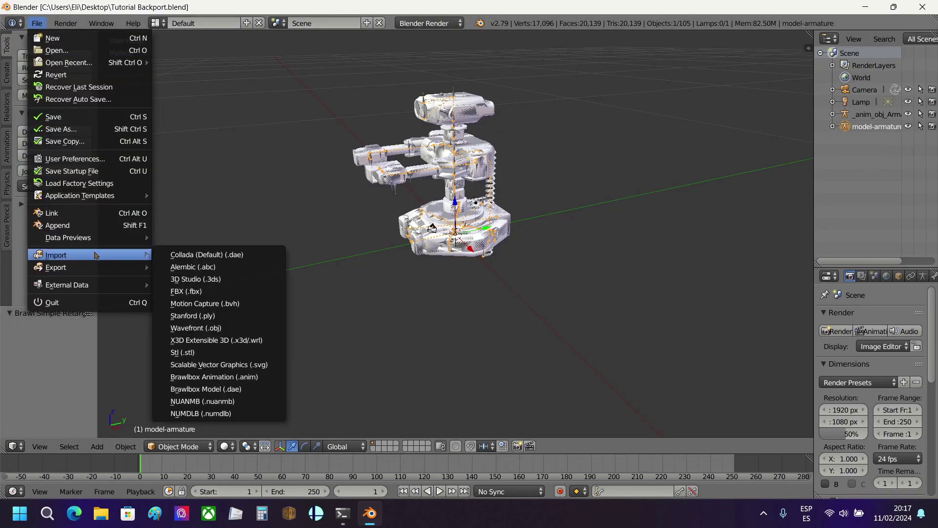
{"action": "left_click", "coordinate": [203, 401]}
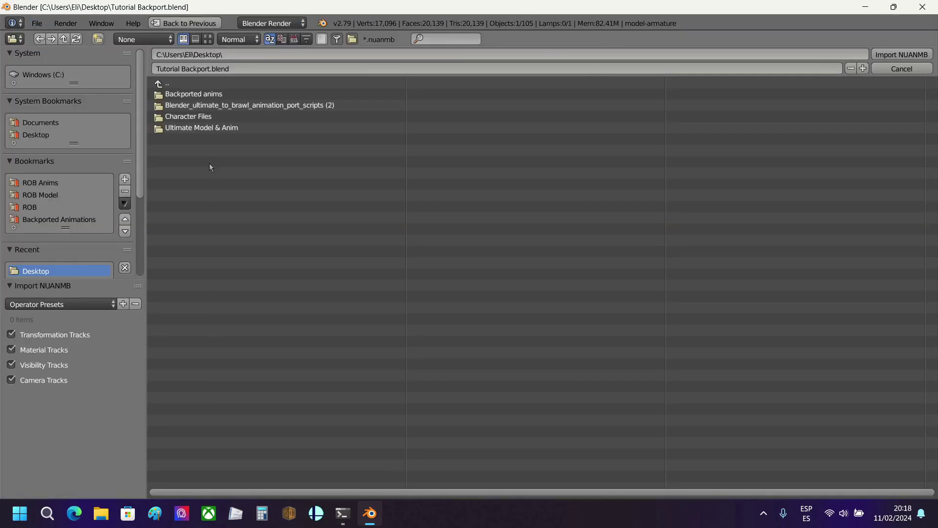
{"action": "left_click", "coordinate": [207, 128]}
{"action": "left_click", "coordinate": [199, 108]}
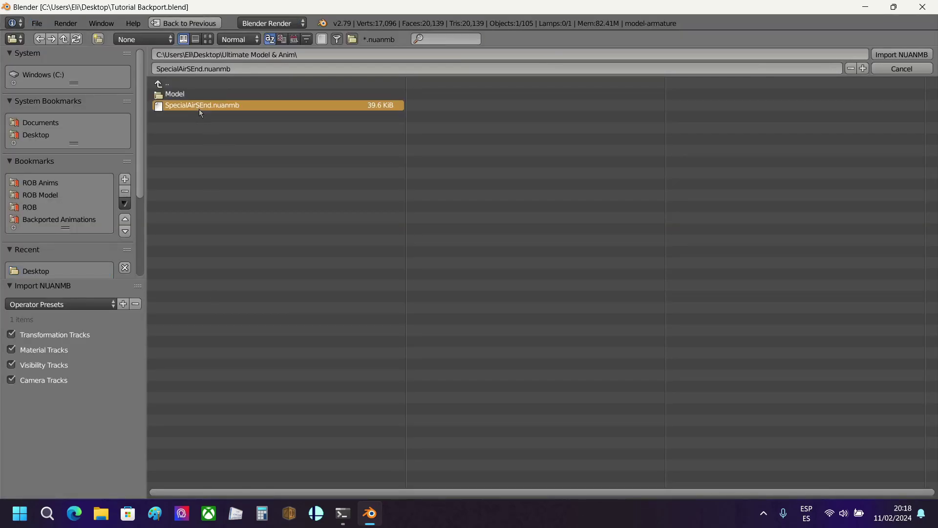
{"action": "left_click", "coordinate": [891, 55]}
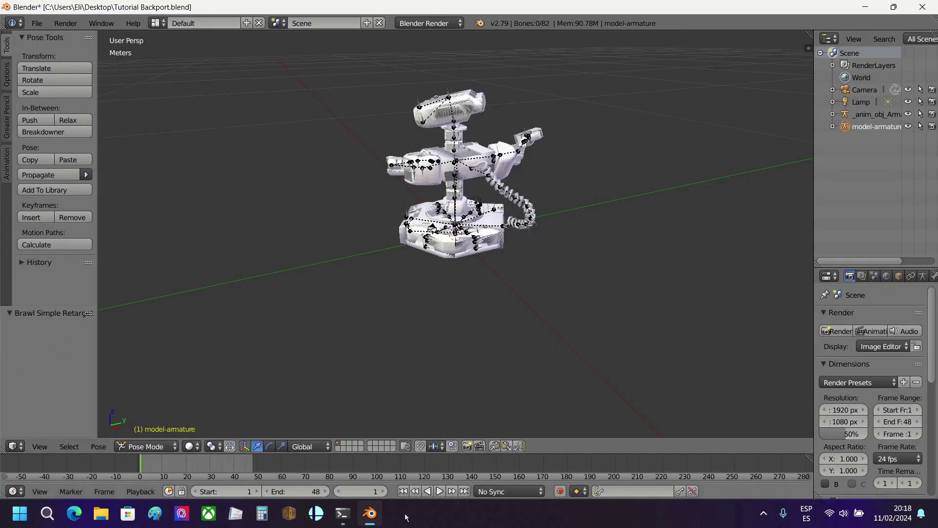
{"action": "left_click", "coordinate": [439, 491]}
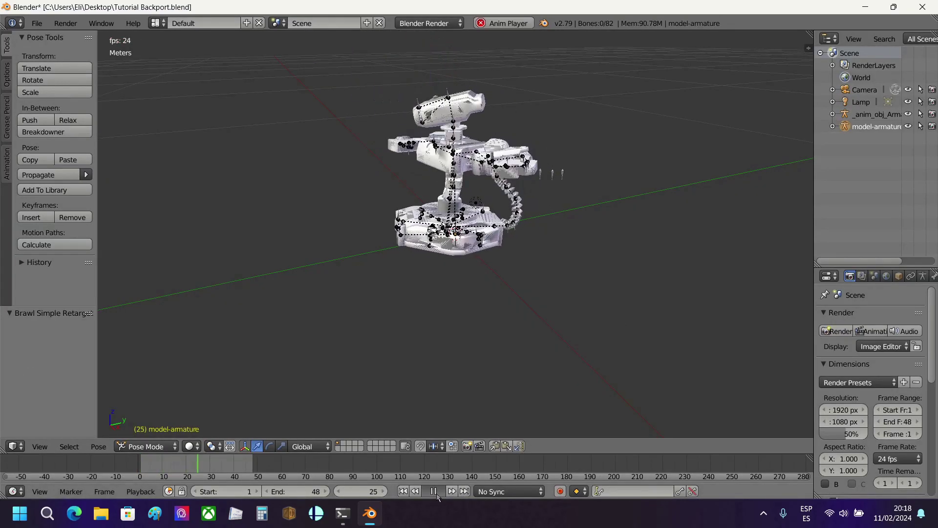
Bake _anim_obj_Armature's pose action over frames 1 to 48 with Visual Keying, Clear Constraints and Overwrite Current enabled, and play it back
{"action": "left_click", "coordinate": [441, 490]}
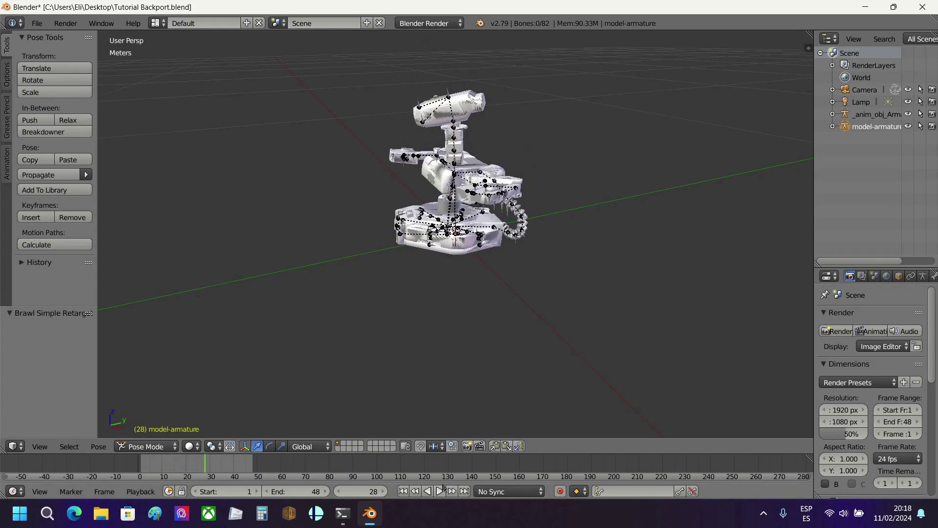
{"action": "left_click", "coordinate": [876, 115]}
{"action": "key", "text": "space"}
{"action": "type", "text": "back"}
{"action": "key", "text": "BackSpace"}
{"action": "type", "text": "ke action"}
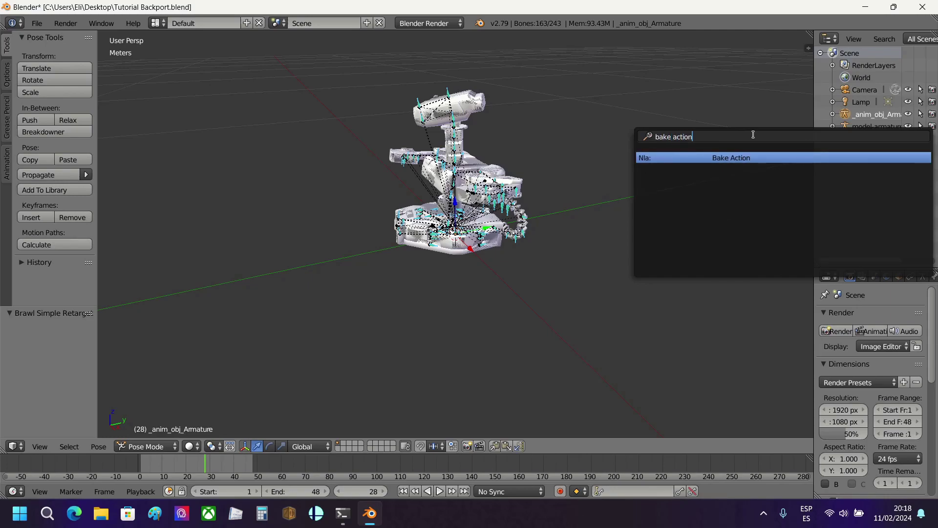
{"action": "key", "text": "Return"}
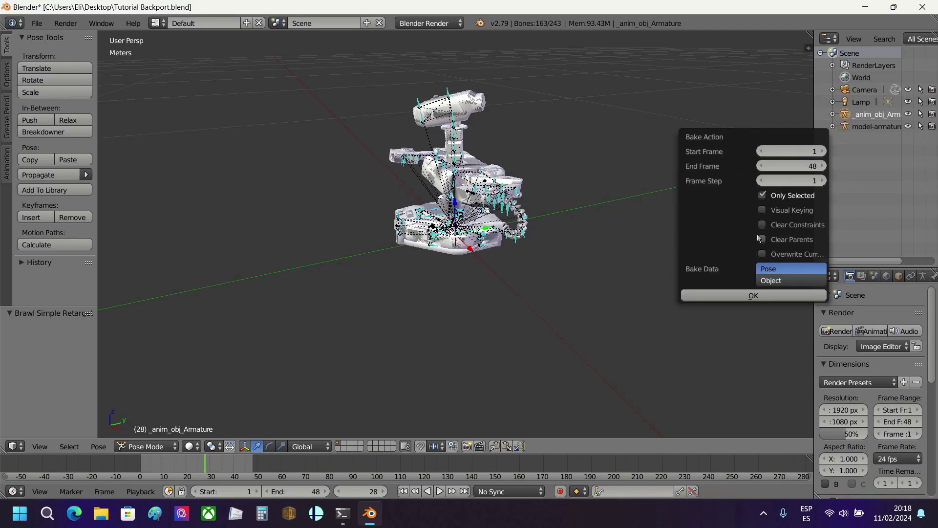
{"action": "left_click_drag", "start_coordinate": [761, 210], "coordinate": [768, 255]}
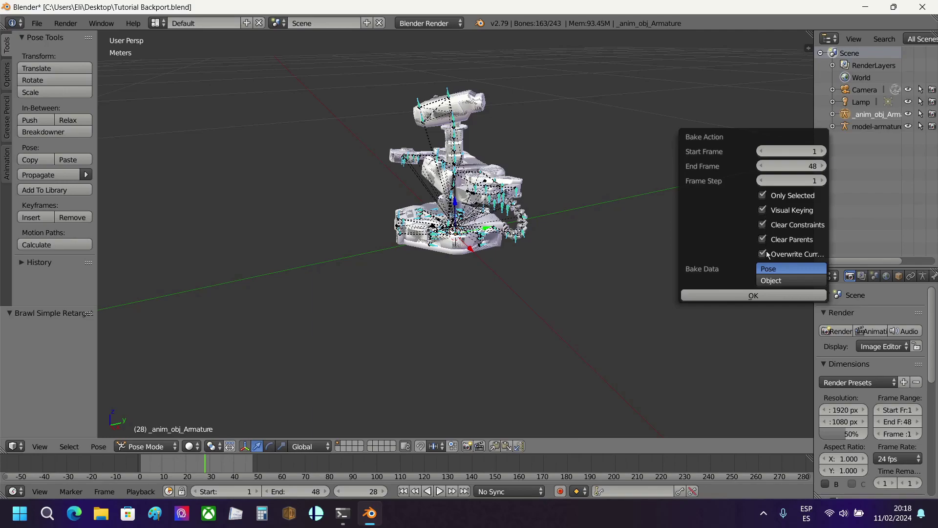
{"action": "left_click", "coordinate": [763, 240]}
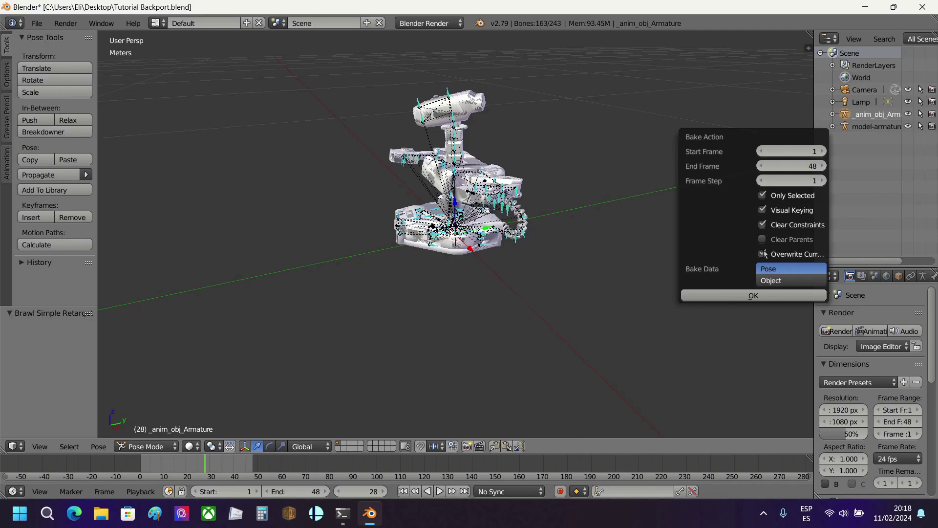
{"action": "left_click", "coordinate": [754, 296]}
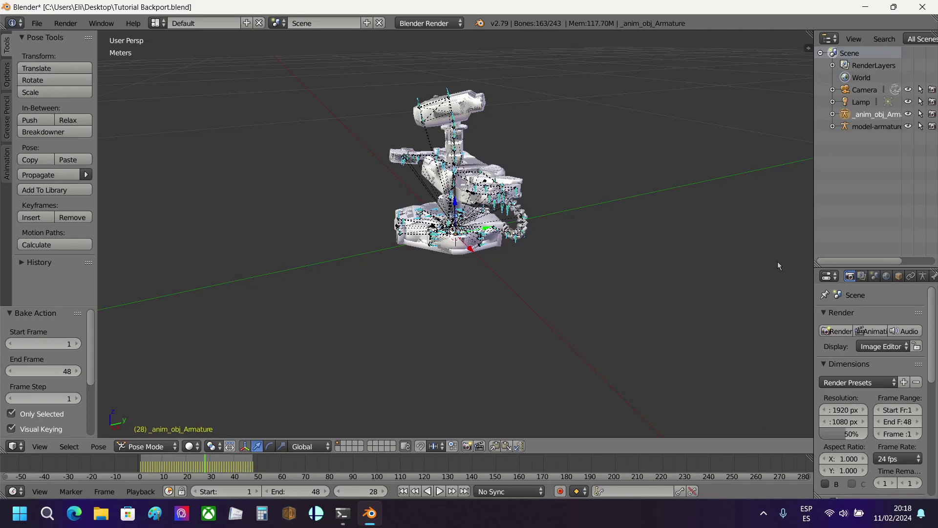
{"action": "left_click", "coordinate": [437, 491]}
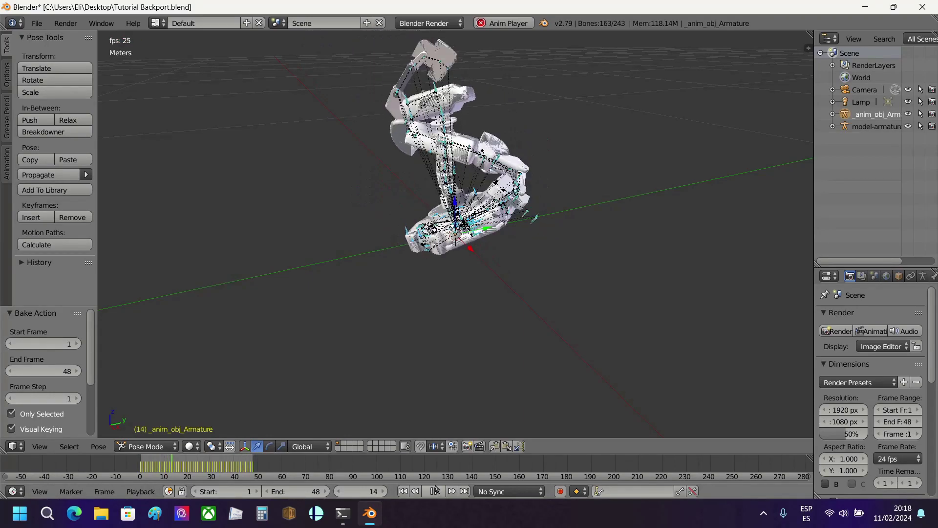
{"action": "left_click", "coordinate": [435, 491]}
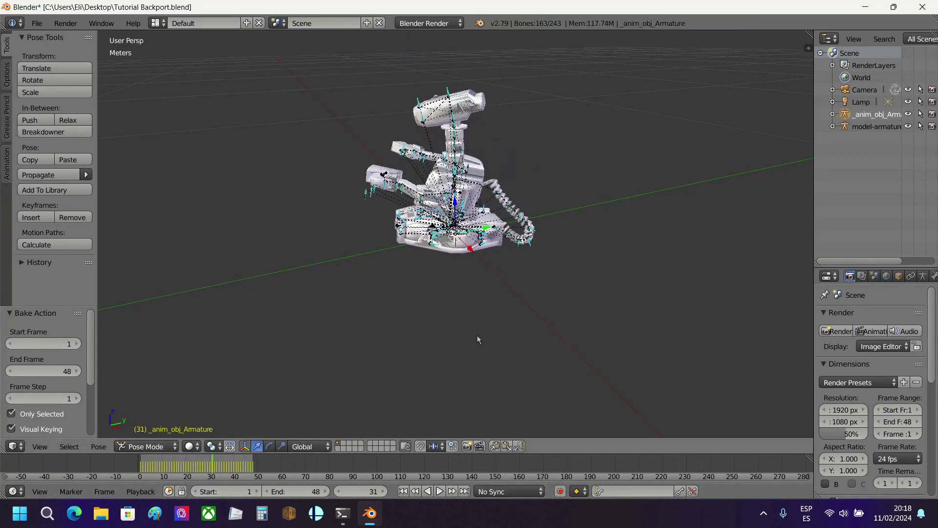
Run Simplify F-Curves on the baked animation with an error of 0.120 and play back the result
{"action": "key", "text": "space"}
{"action": "type", "text": "simpl"}
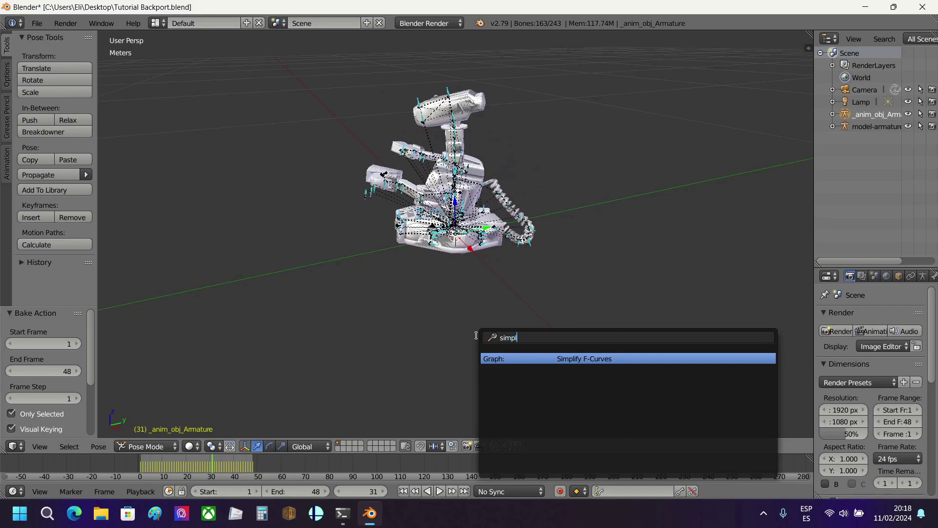
{"action": "key", "text": "Return"}
{"action": "left_click_drag", "start_coordinate": [54, 345], "coordinate": [61, 344]}
{"action": "left_click", "coordinate": [88, 346]}
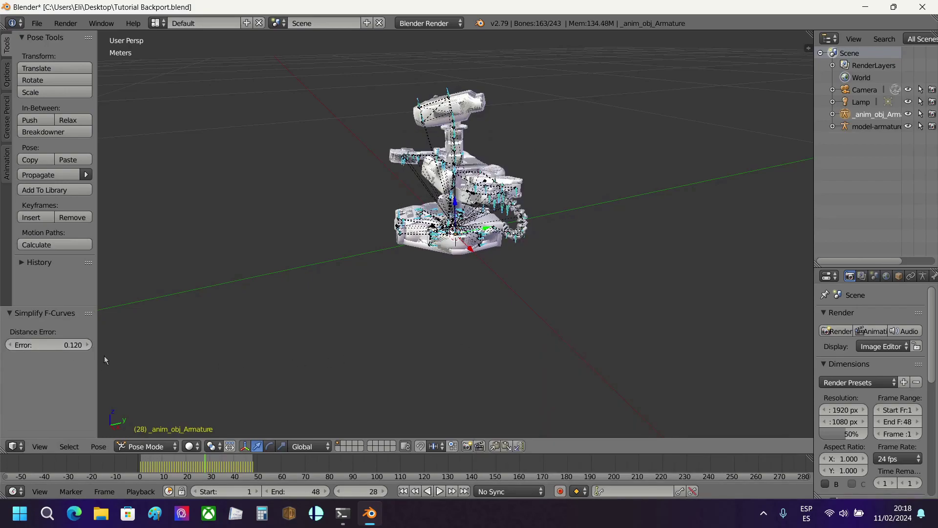
{"action": "left_click", "coordinate": [440, 491]}
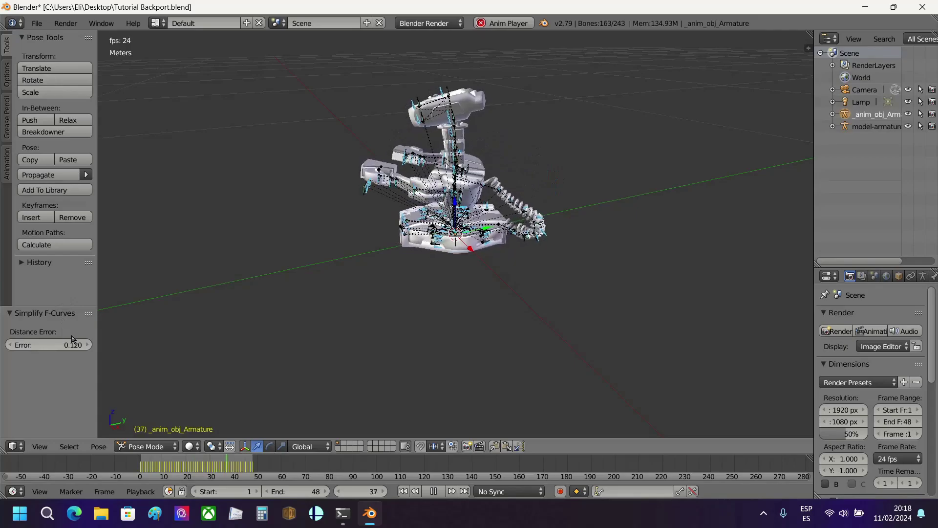
Try a Simplify F-Curves error of 2.910, and finish with the error set to 0
{"action": "left_click", "coordinate": [74, 346]}
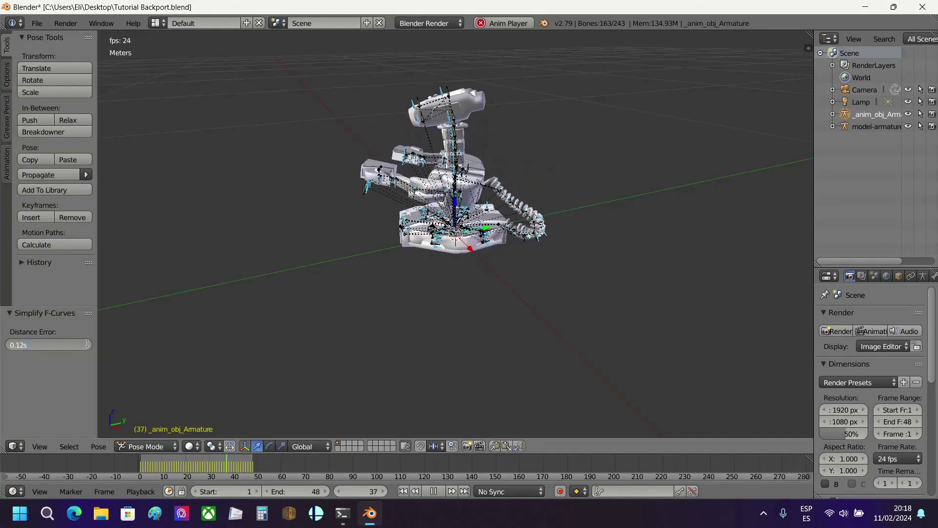
{"action": "type", "text": "s"}
{"action": "key", "text": "Return"}
{"action": "key", "text": "alt+a"}
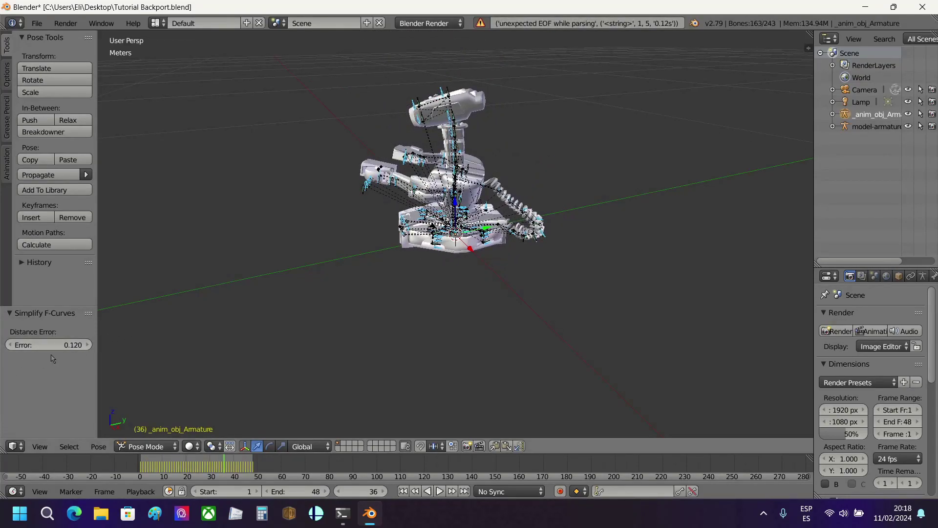
{"action": "left_click_drag", "start_coordinate": [54, 345], "coordinate": [93, 344]}
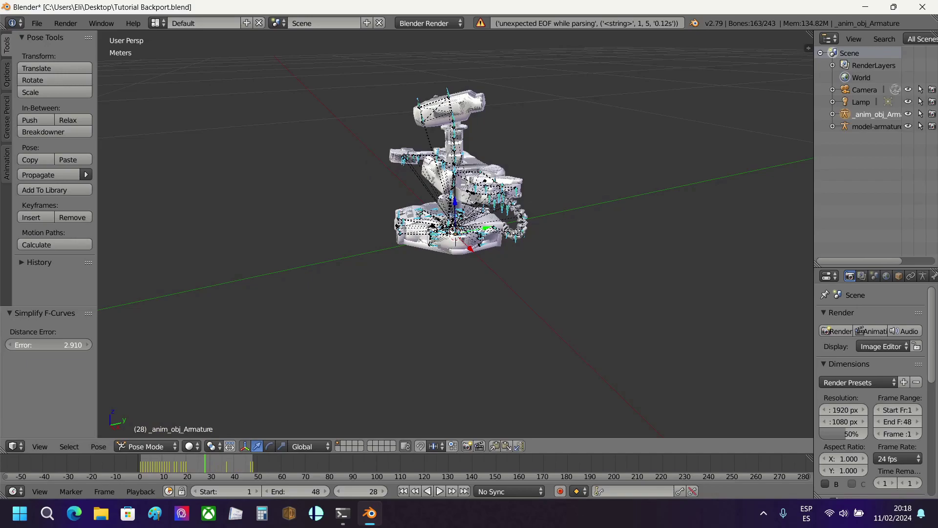
{"action": "left_click_drag", "start_coordinate": [73, 344], "coordinate": [54, 345]}
Export the armature's animation as a Brawlbox Animation named SpecialAirSEnd.anim in the desktop's Backported anims folder
{"action": "left_click", "coordinate": [37, 23]}
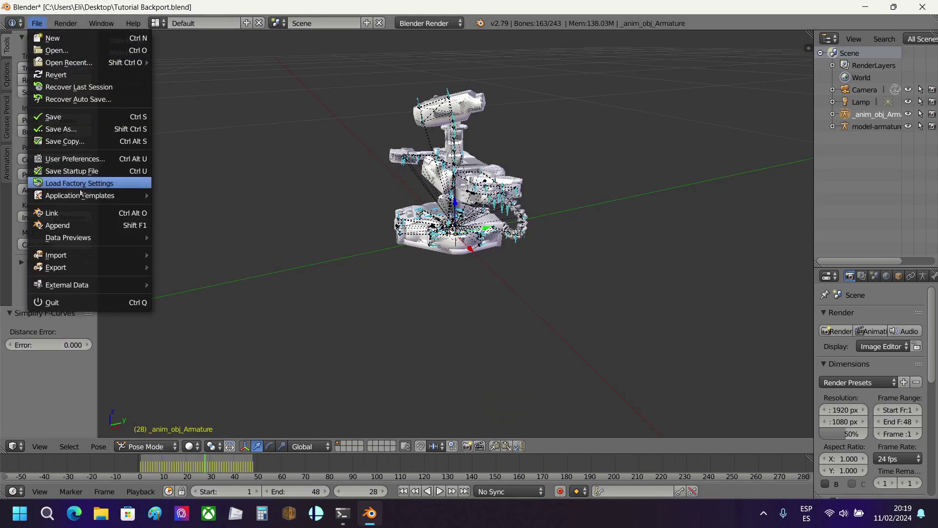
{"action": "mouse_move", "coordinate": [89, 267]}
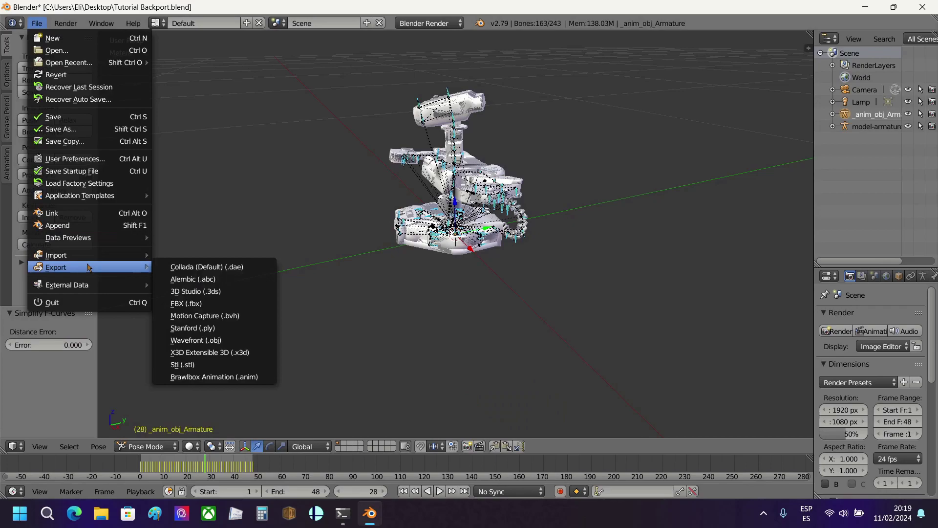
{"action": "left_click", "coordinate": [215, 378]}
{"action": "left_click", "coordinate": [213, 94]}
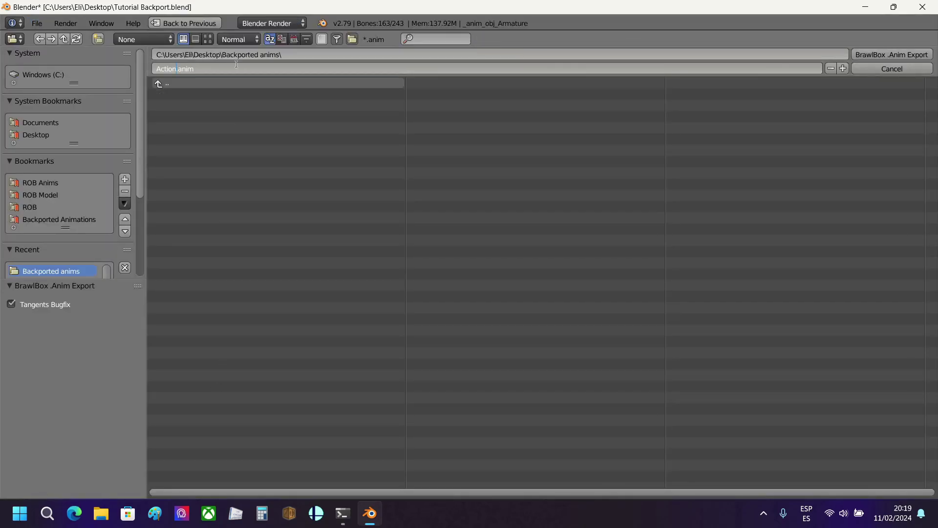
{"action": "key", "text": "BackSpace"}
{"action": "key", "text": "BackSpace"}
{"action": "key", "text": "BackSpace"}
{"action": "key", "text": "BackSpace"}
{"action": "key", "text": "BackSpace"}
{"action": "type", "text": "SpecialAirSEnd"}
{"action": "key", "text": "Return"}
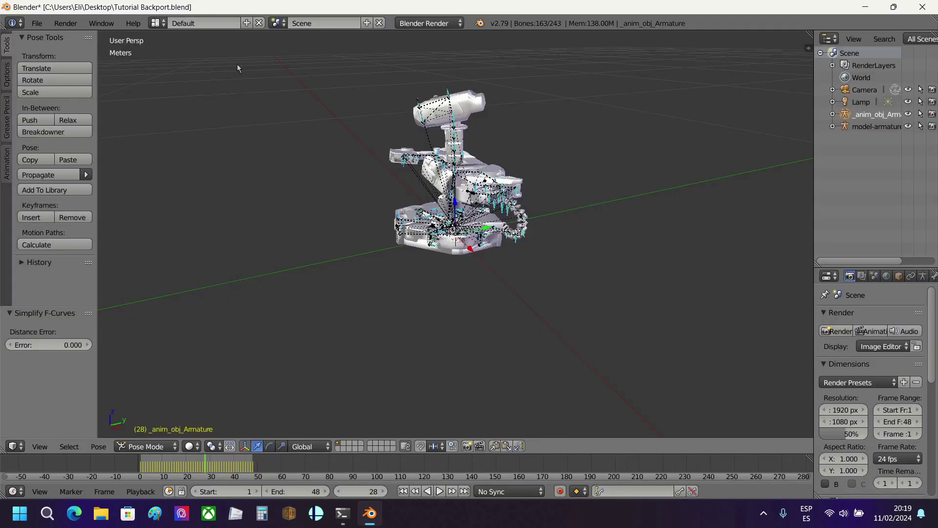
Close Blender and open FitRobot00.pac from the desktop's Character Files folder in BrawlCrate
{"action": "left_click", "coordinate": [922, 7]}
{"action": "left_click", "coordinate": [468, 300]}
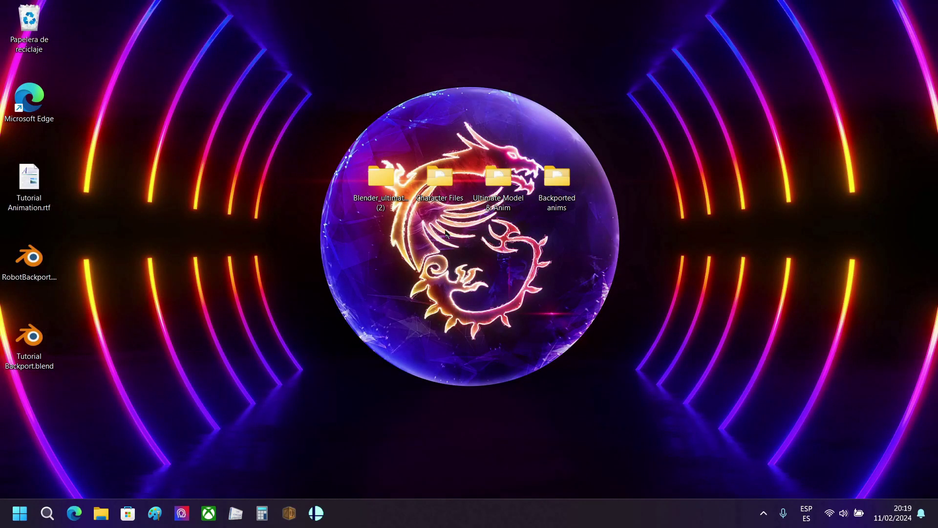
{"action": "double_click", "coordinate": [439, 180]}
{"action": "left_click", "coordinate": [247, 230]}
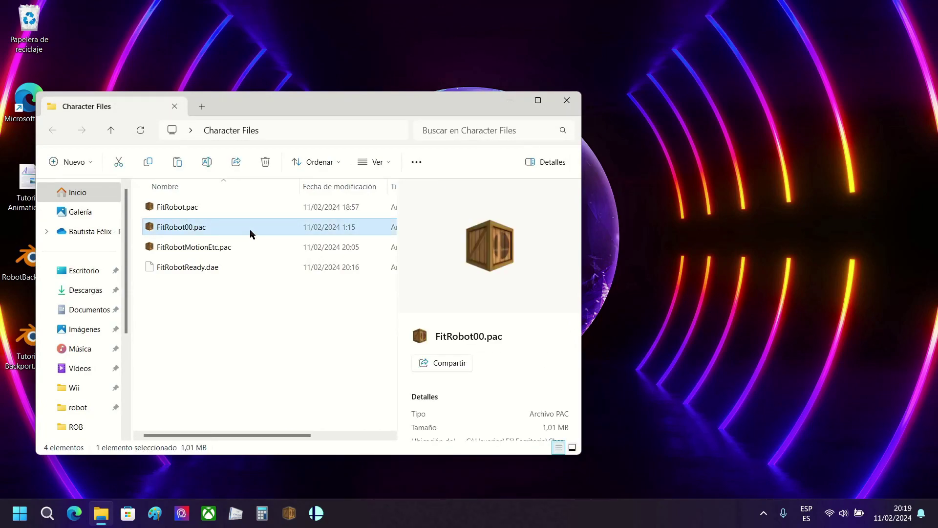
{"action": "double_click", "coordinate": [247, 234]}
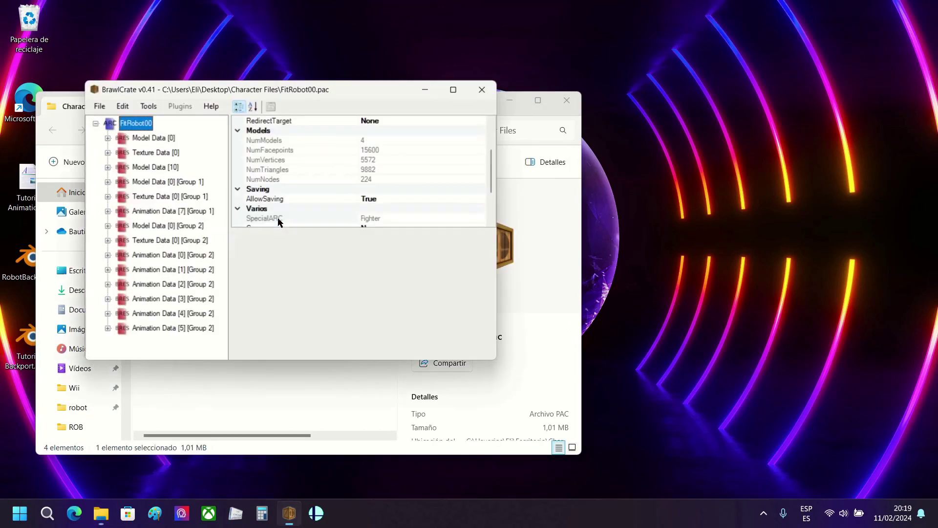
Import the exported SpecialAirSEnd file into Model Data [0] as a model animation (CHR)
{"action": "double_click", "coordinate": [157, 139]}
{"action": "double_click", "coordinate": [161, 154]}
{"action": "right_click", "coordinate": [160, 139]}
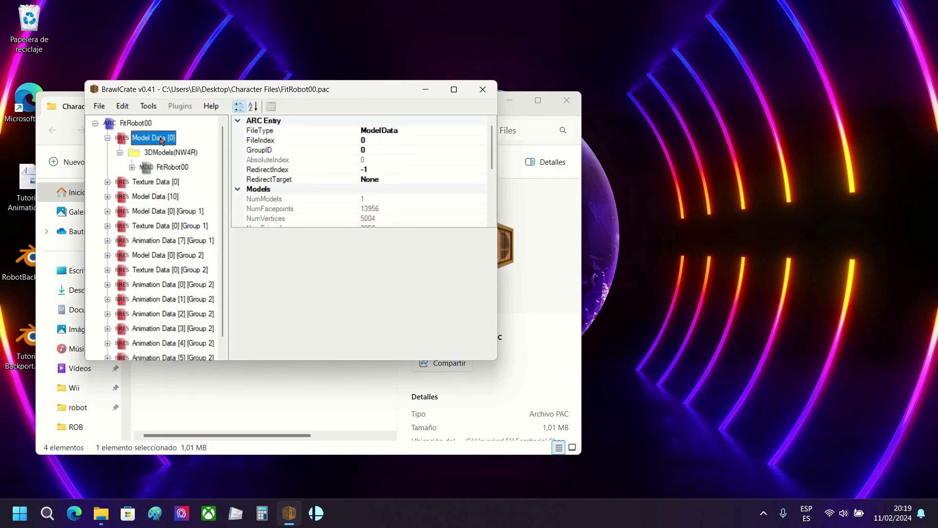
{"action": "mouse_move", "coordinate": [210, 161]}
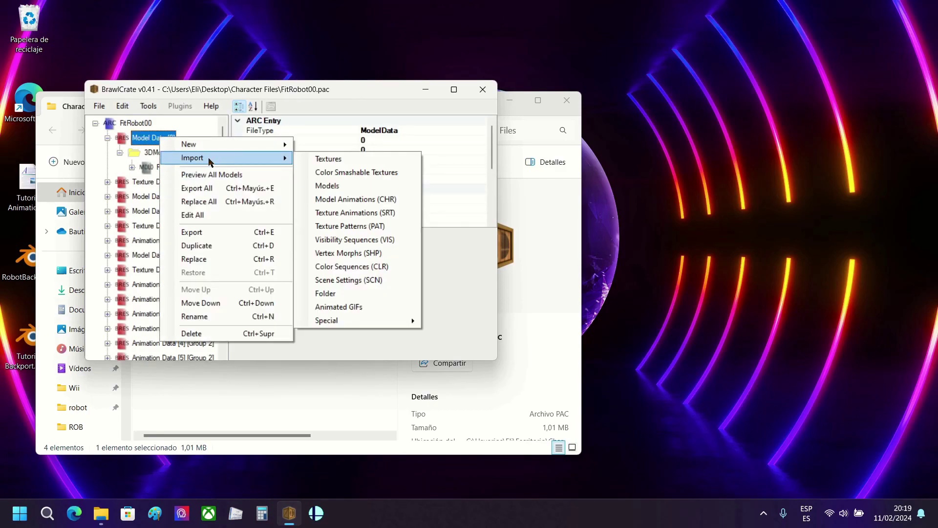
{"action": "left_click", "coordinate": [351, 199]}
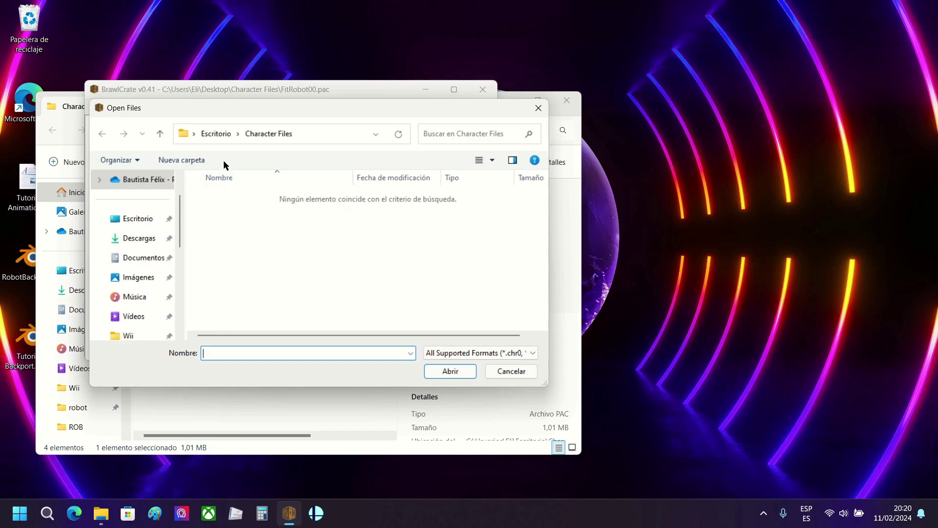
{"action": "left_click", "coordinate": [223, 139]}
{"action": "double_click", "coordinate": [248, 201]}
{"action": "left_click", "coordinate": [252, 202]}
{"action": "double_click", "coordinate": [252, 201]}
Preview the FitRobot00 model in the model editor and play the SpecialAirSEnd animation on it
{"action": "left_click", "coordinate": [176, 167]}
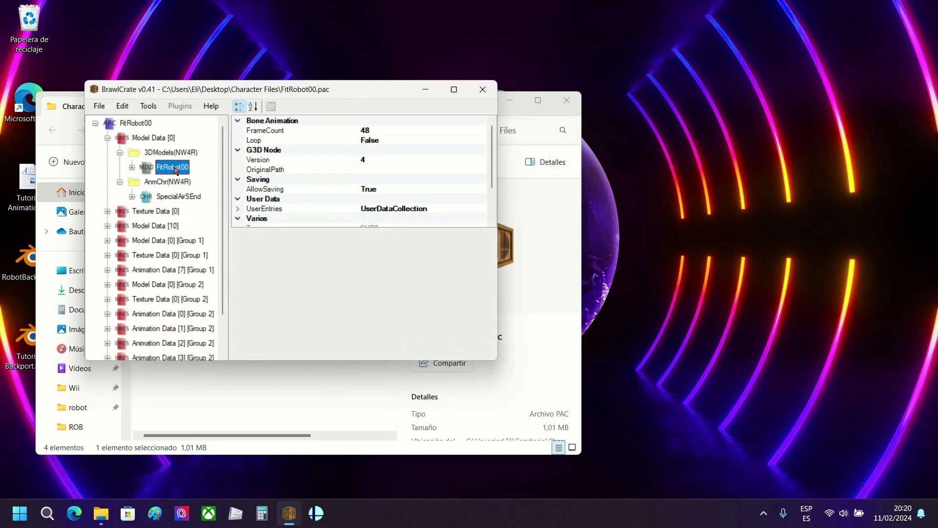
{"action": "right_click", "coordinate": [198, 169]}
{"action": "left_click", "coordinate": [205, 173]}
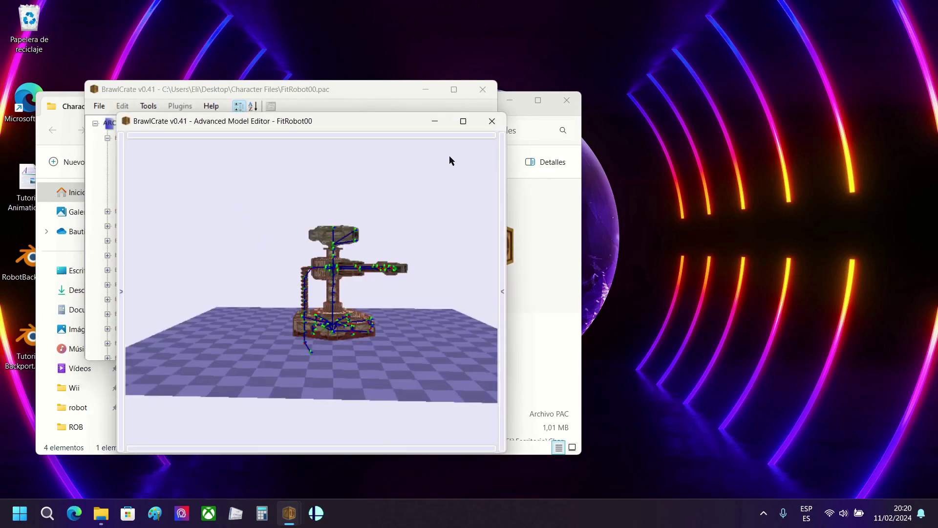
{"action": "scroll", "coordinate": [312, 228], "scroll_direction": "down", "scroll_amount": 3}
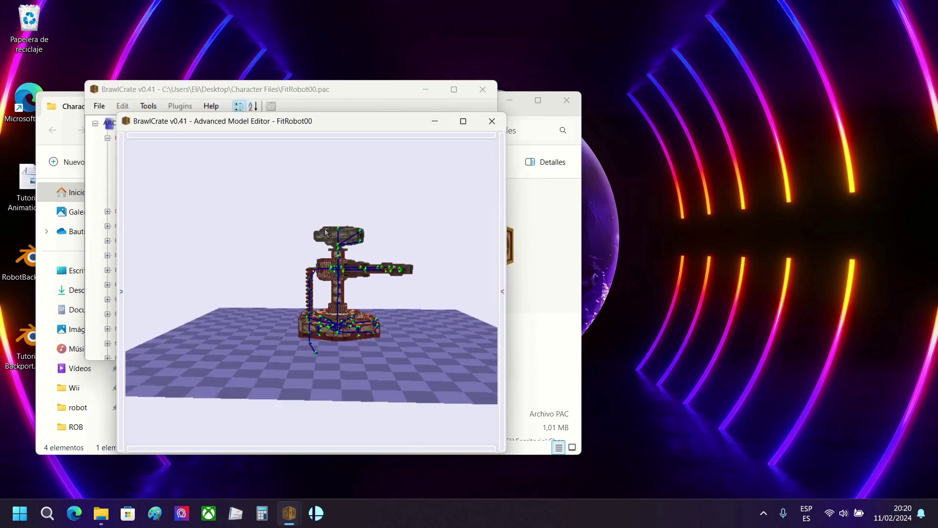
{"action": "left_click", "coordinate": [120, 239]}
{"action": "left_click", "coordinate": [268, 450]}
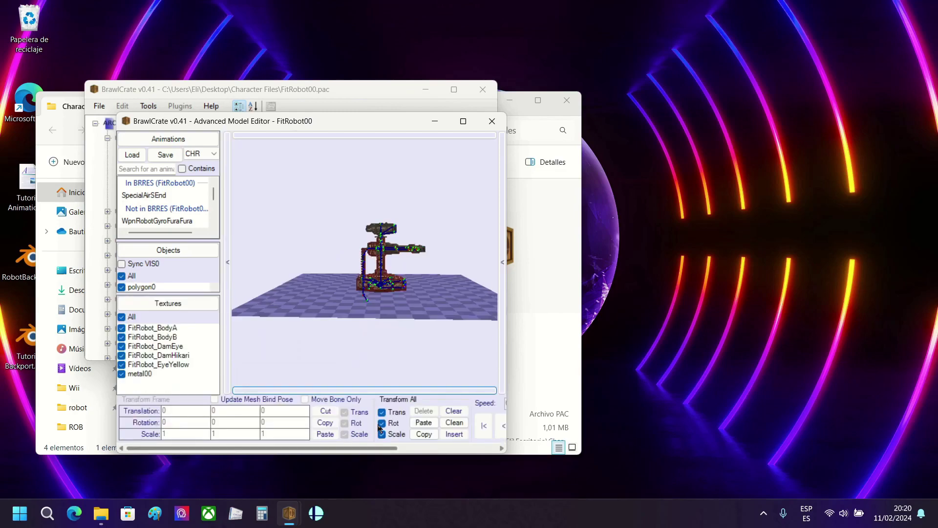
{"action": "left_click_drag", "start_coordinate": [349, 447], "coordinate": [449, 448]}
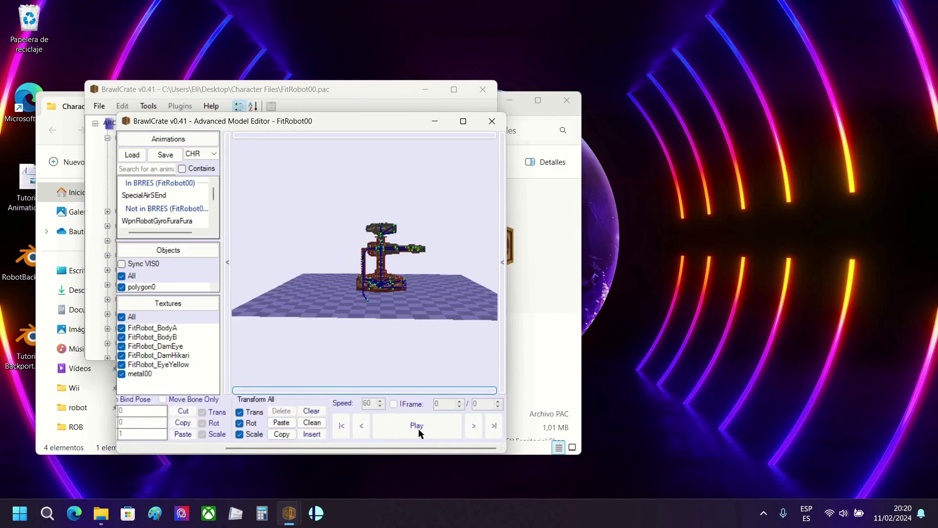
{"action": "left_click", "coordinate": [146, 195]}
{"action": "left_click", "coordinate": [404, 423]}
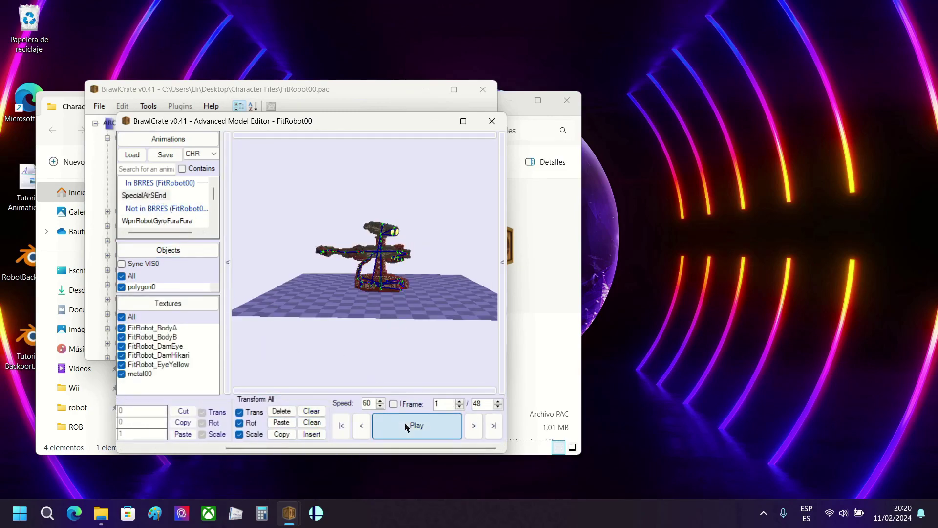
Clean the redundant keyframes from the SpecialAirSEnd animation and save it in the model editor
{"action": "left_click", "coordinate": [314, 423]}
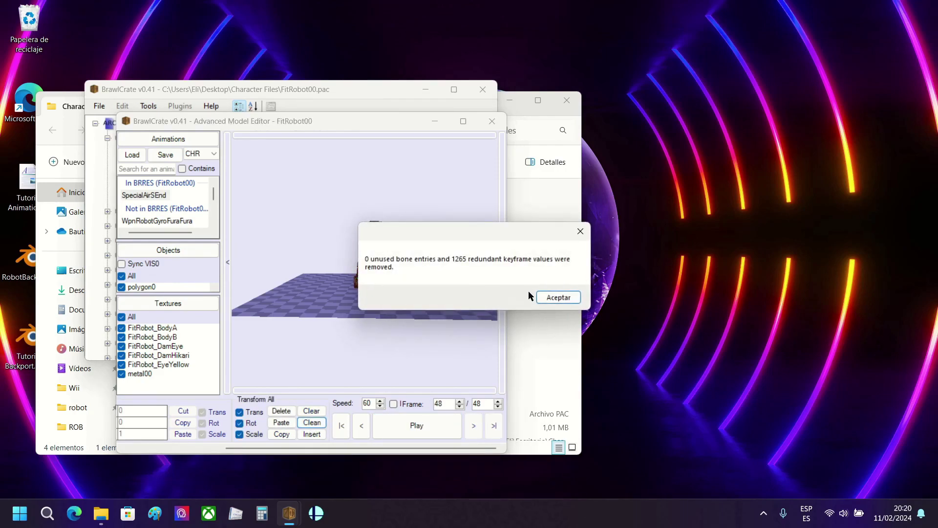
{"action": "left_click", "coordinate": [567, 296]}
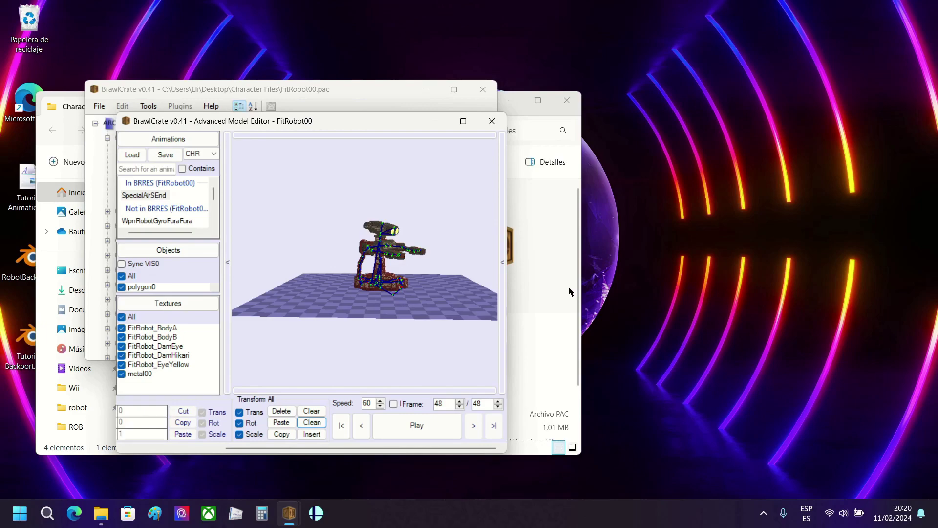
{"action": "left_click", "coordinate": [144, 195]}
{"action": "left_click", "coordinate": [171, 159]}
Play back the cleaned SpecialAirSEnd animation, close the model editor and return to the FitRobot00.pac window
{"action": "left_click", "coordinate": [418, 425]}
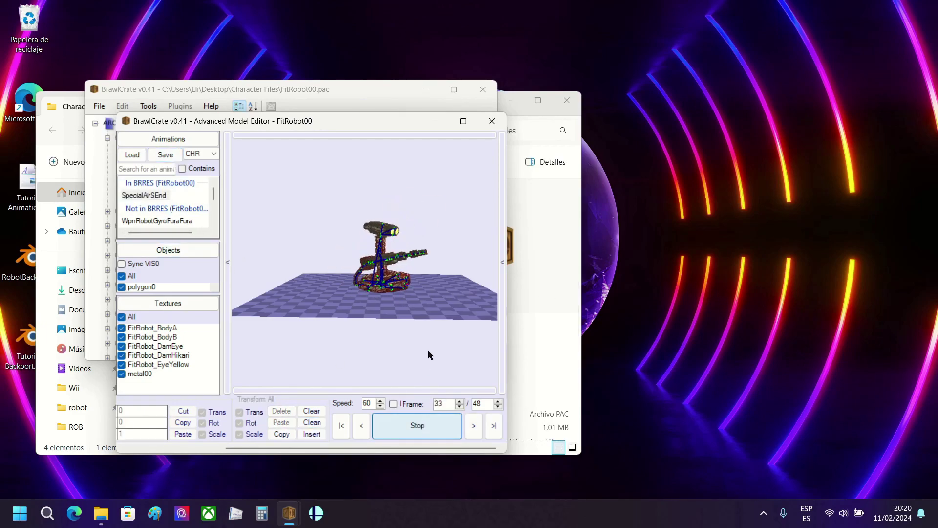
{"action": "left_click", "coordinate": [492, 121]}
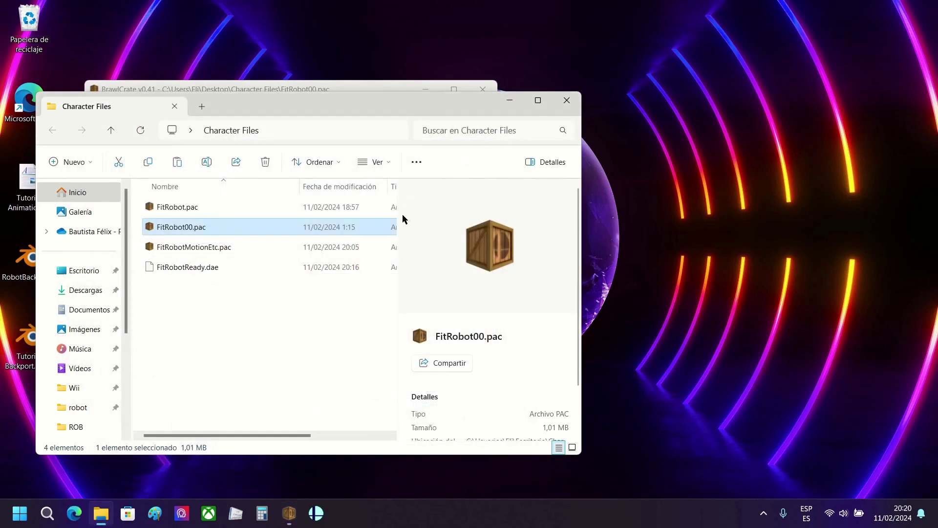
{"action": "left_click", "coordinate": [340, 88]}
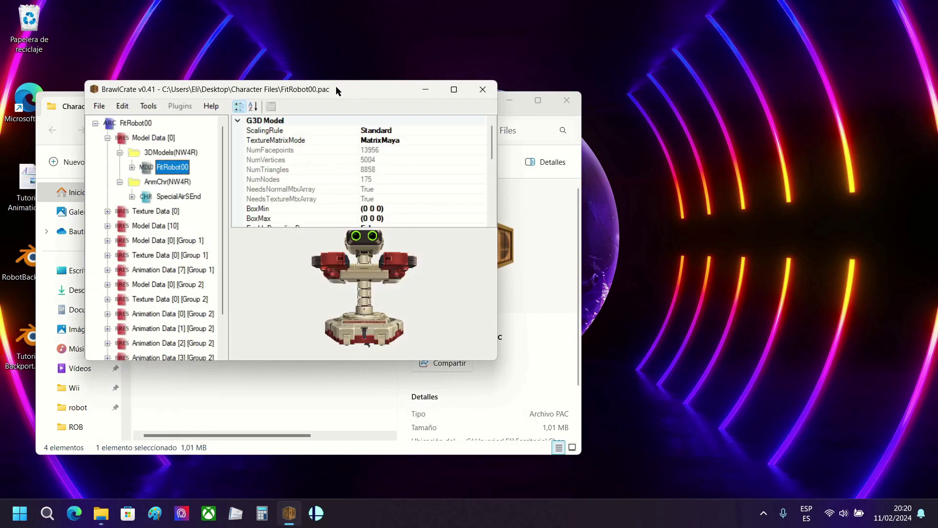
Export the SpecialAirSEnd animation as SpecialAirSEnd.chr0 into the Backported anims folder
{"action": "left_click", "coordinate": [178, 197]}
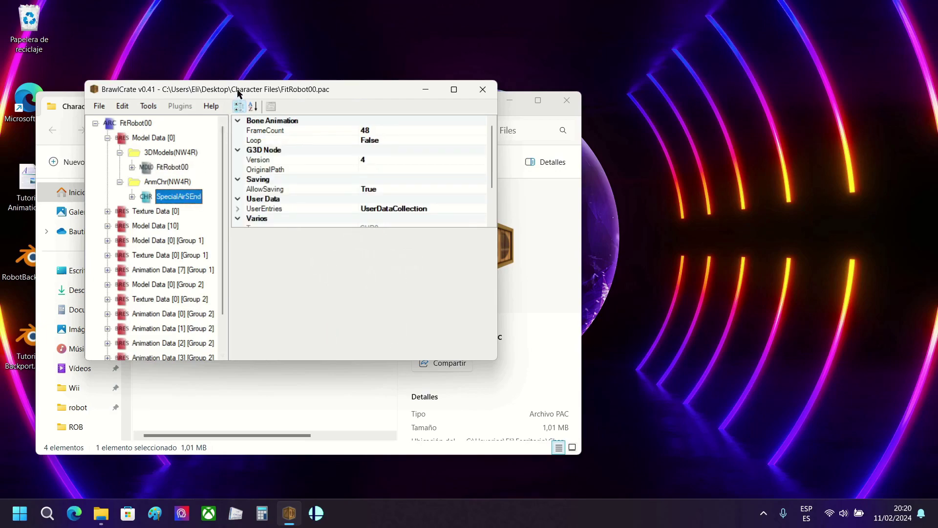
{"action": "left_click_drag", "start_coordinate": [221, 89], "coordinate": [427, 101]}
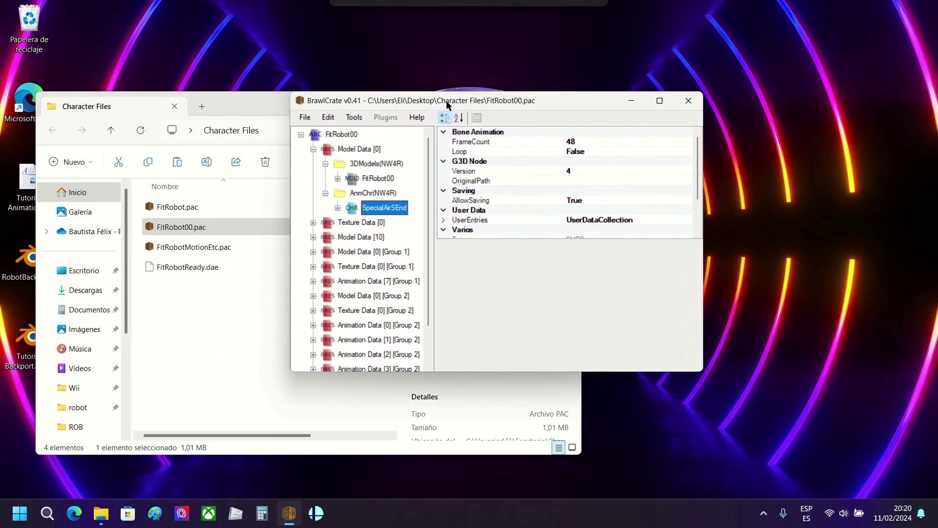
{"action": "right_click", "coordinate": [386, 211]}
{"action": "left_click", "coordinate": [420, 247]}
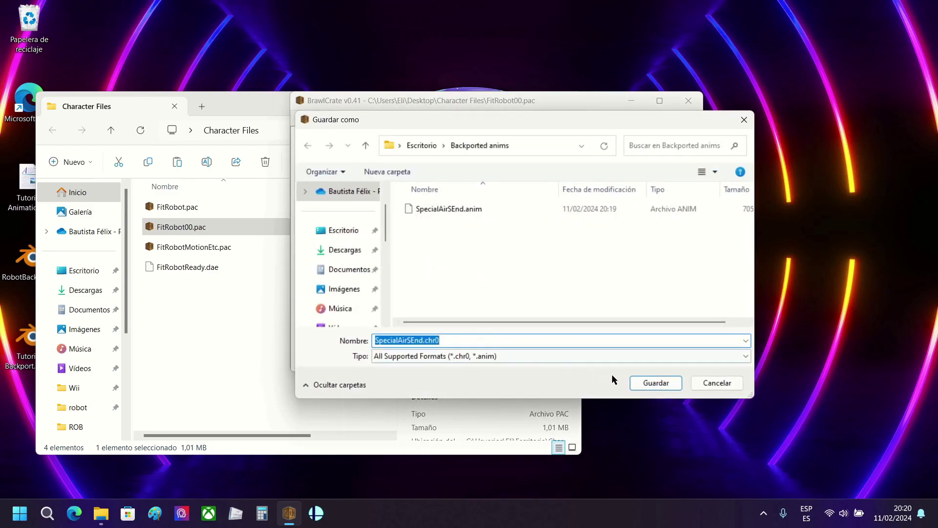
{"action": "left_click", "coordinate": [654, 386]}
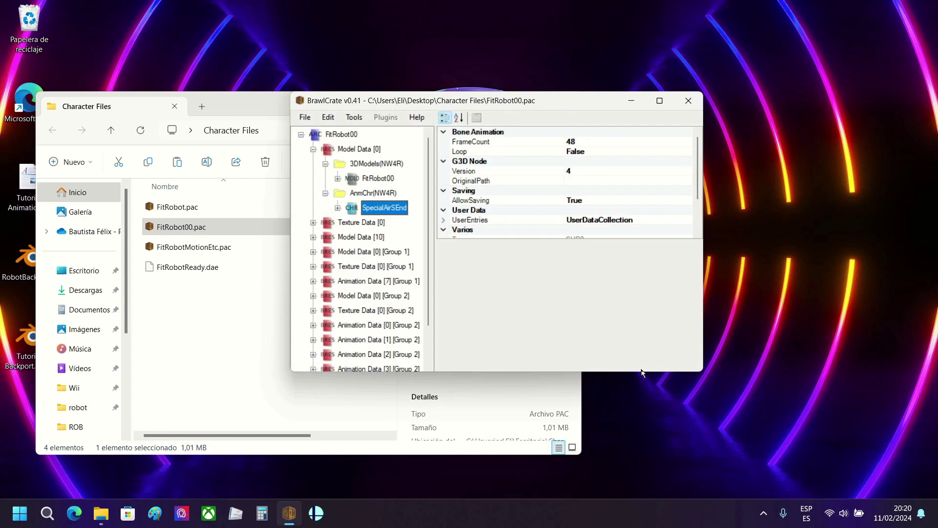
Close FitRobot00.pac without saving its changes and open FitRobotMotionEtc.pac from the Character Files folder
{"action": "left_click", "coordinate": [692, 108]}
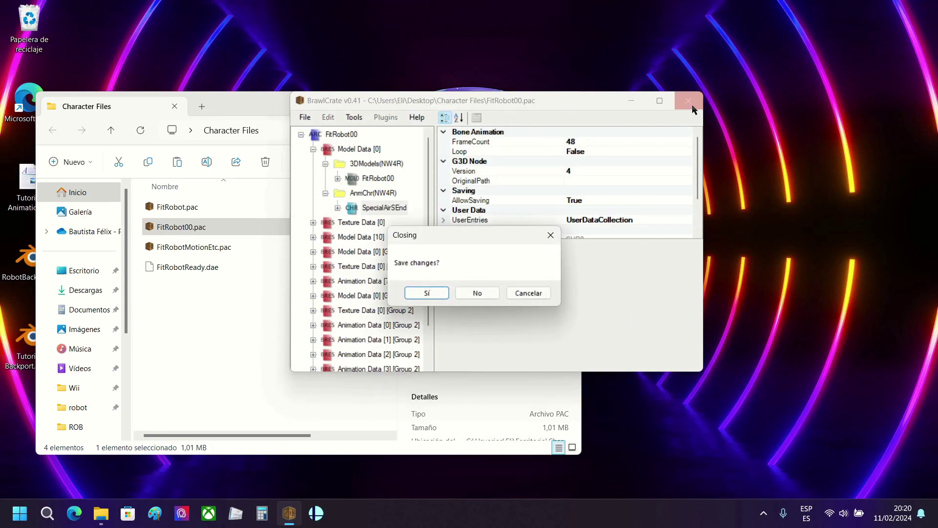
{"action": "left_click", "coordinate": [485, 298]}
{"action": "left_click", "coordinate": [251, 247]}
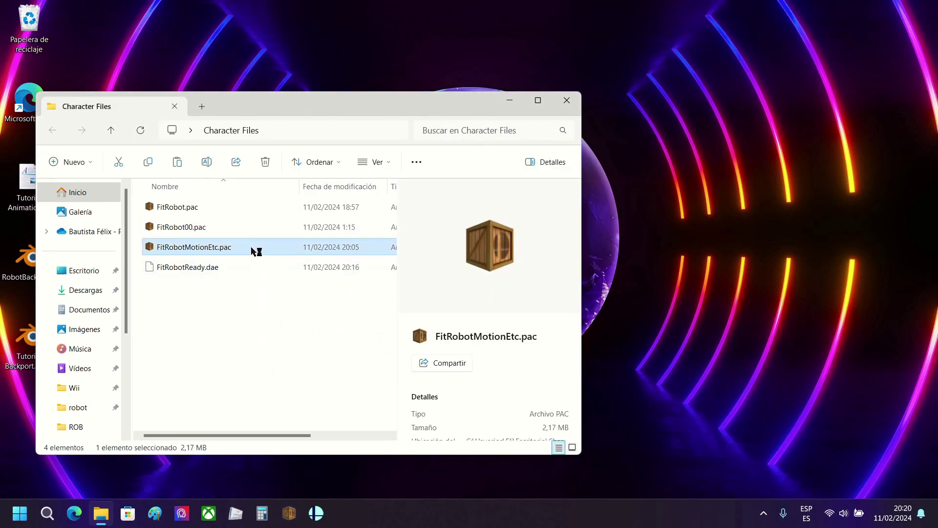
{"action": "double_click", "coordinate": [251, 246]}
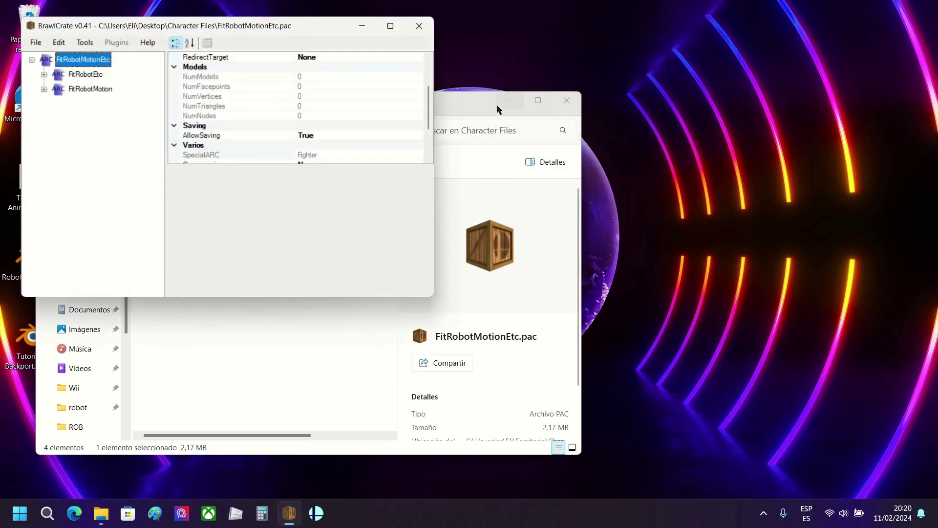
Close the Character Files folder and check for the exported SpecialAirSEnd.chr0 in the Backported anims folder
{"action": "left_click", "coordinate": [566, 101]}
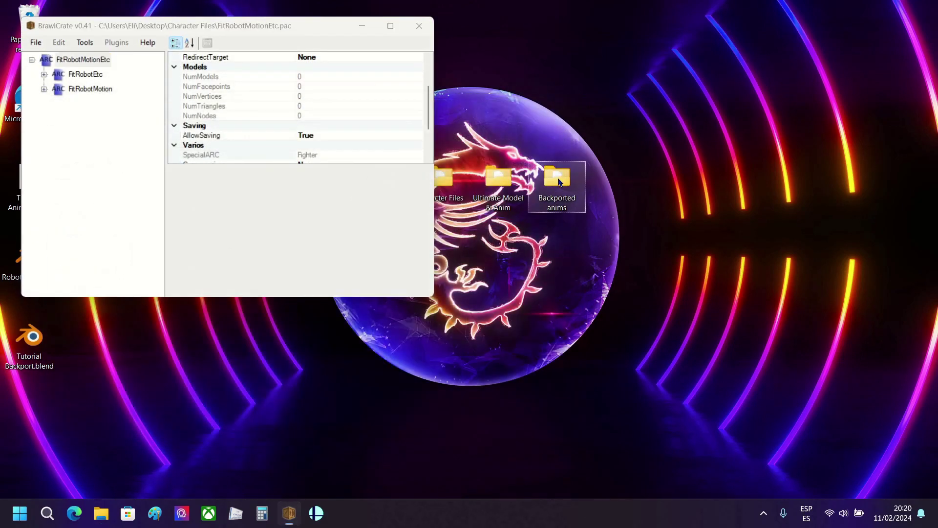
{"action": "double_click", "coordinate": [576, 177]}
{"action": "left_click_drag", "start_coordinate": [277, 102], "coordinate": [565, 94]}
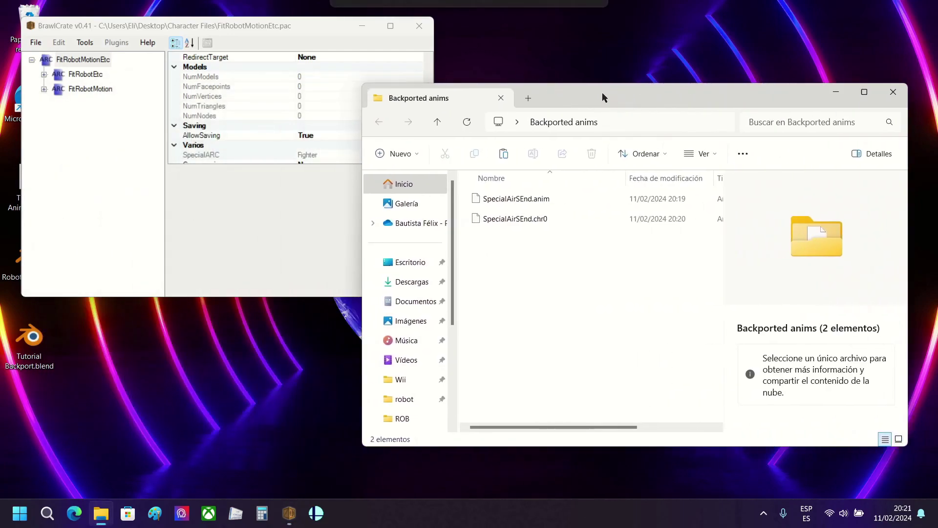
{"action": "left_click", "coordinate": [554, 218]}
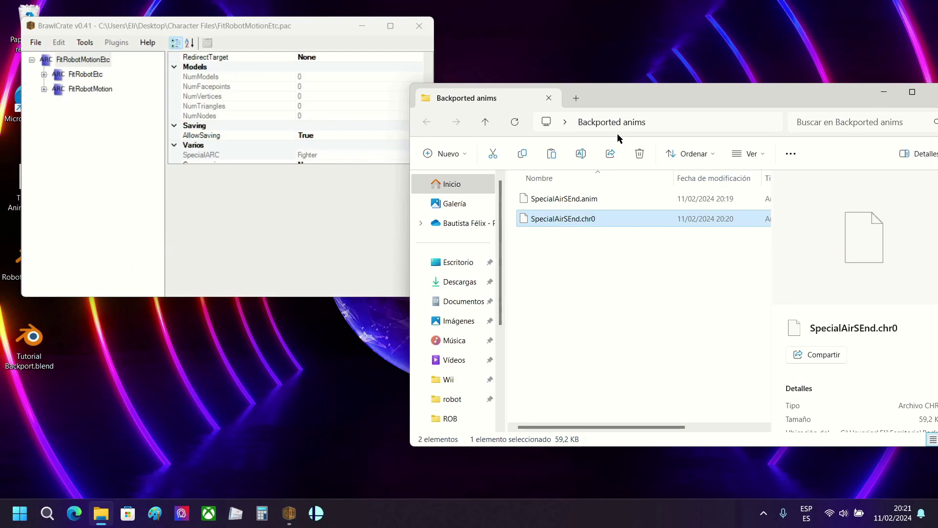
{"action": "key", "text": "alt+F4"}
Import SpecialAirSEnd.chr0 into FitRobotMotion's Animation Data [0] as a model animation (CHR)
{"action": "double_click", "coordinate": [71, 91]}
{"action": "double_click", "coordinate": [85, 101]}
{"action": "double_click", "coordinate": [105, 118]}
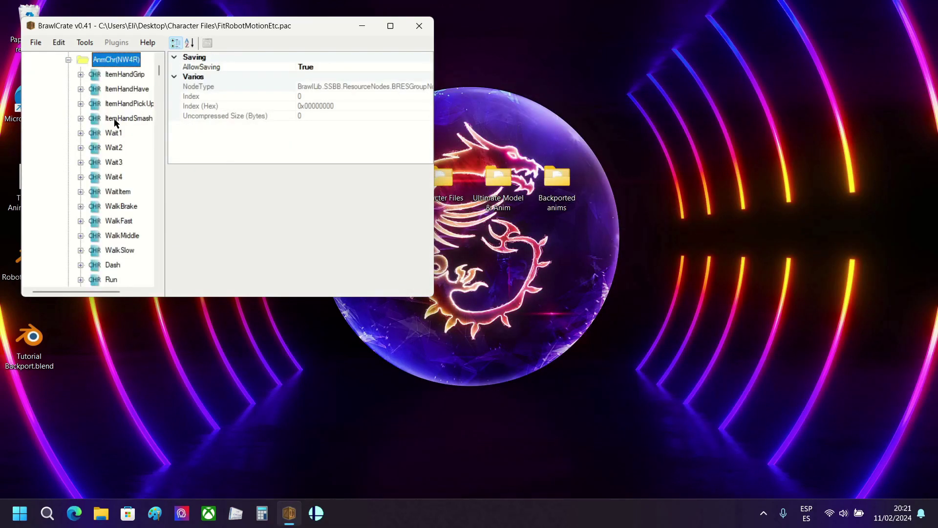
{"action": "scroll", "coordinate": [116, 124], "scroll_direction": "up", "scroll_amount": 2}
{"action": "left_click", "coordinate": [126, 105]}
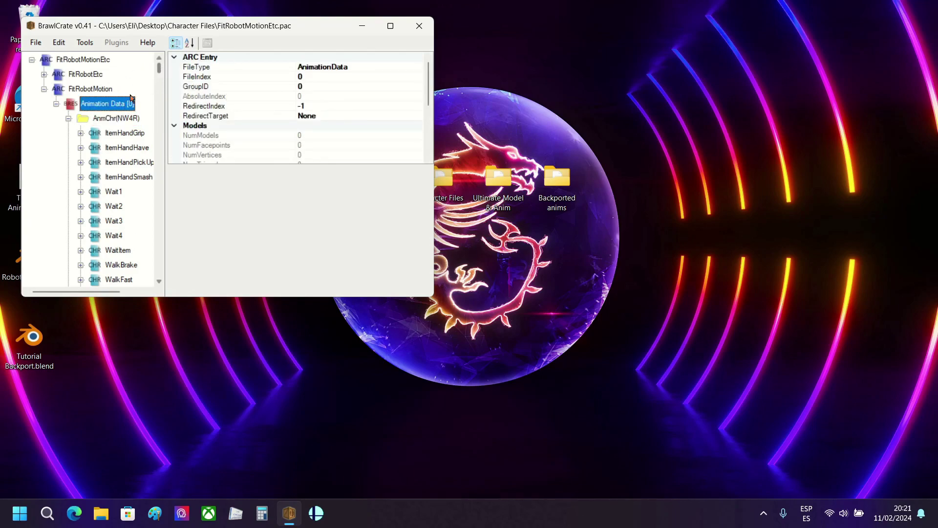
{"action": "right_click", "coordinate": [132, 98]}
{"action": "mouse_move", "coordinate": [165, 125]}
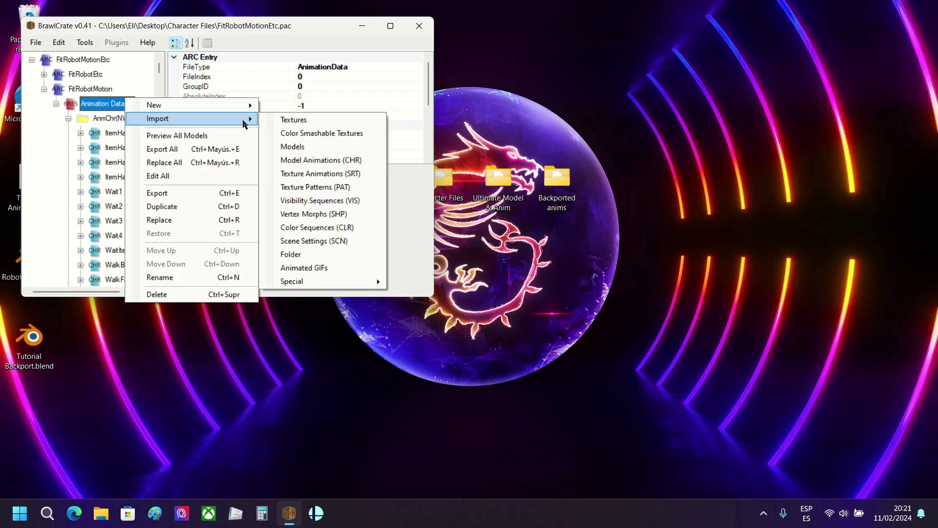
{"action": "left_click", "coordinate": [321, 159]}
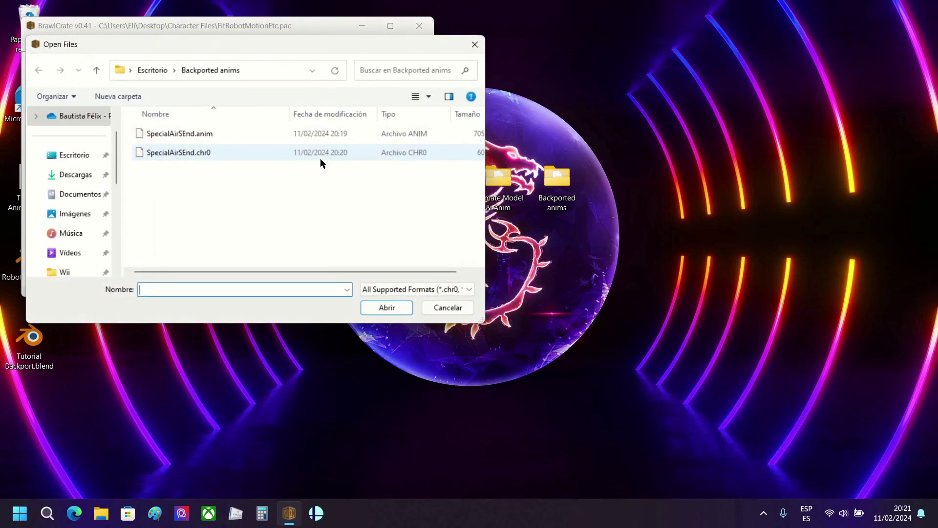
{"action": "double_click", "coordinate": [213, 152]}
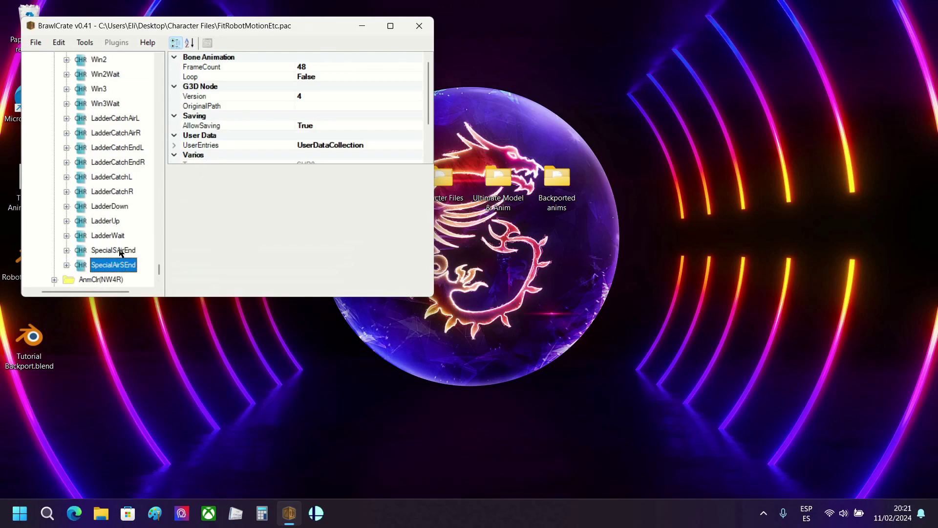
Look through the FitRobotMotion animations for the original SpecialAirSEnd entry among the special moves
{"action": "left_click", "coordinate": [121, 251]}
{"action": "scroll", "coordinate": [126, 230], "scroll_direction": "up", "scroll_amount": 10}
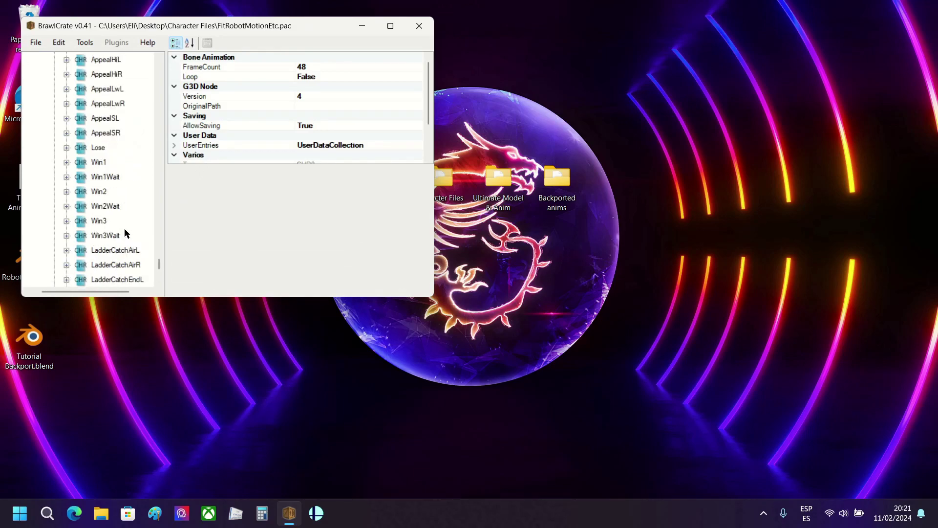
{"action": "scroll", "coordinate": [126, 233], "scroll_direction": "up", "scroll_amount": 15}
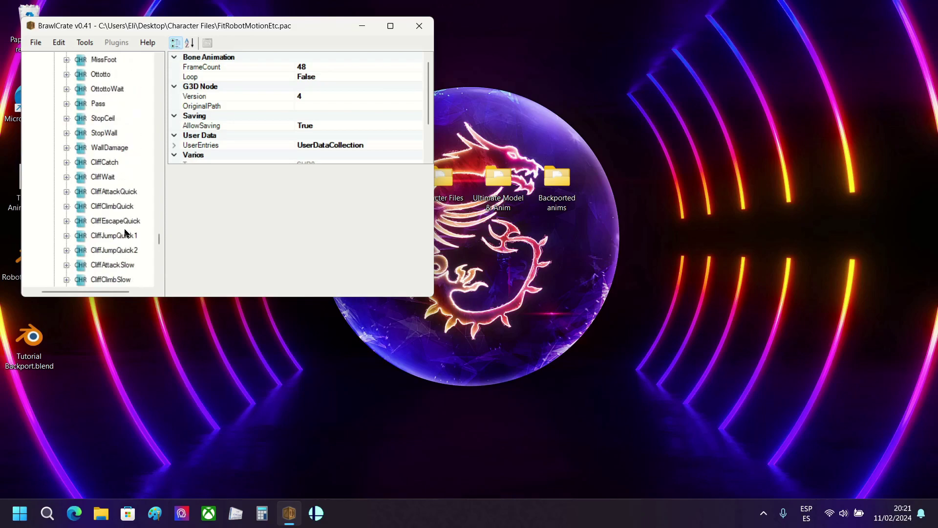
{"action": "scroll", "coordinate": [125, 233], "scroll_direction": "up", "scroll_amount": 6}
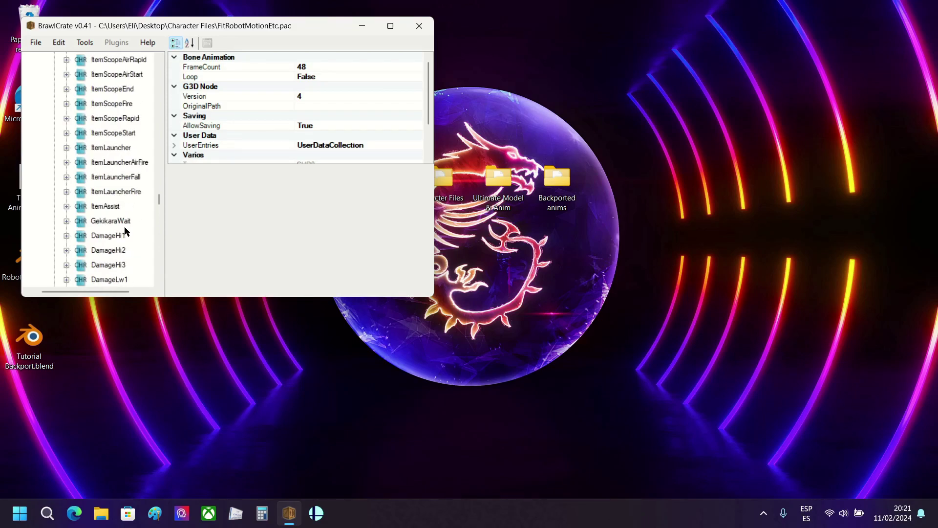
{"action": "left_click_drag", "start_coordinate": [159, 202], "coordinate": [159, 115]}
{"action": "left_click", "coordinate": [97, 136]}
{"action": "key", "text": "s"}
{"action": "scroll", "coordinate": [121, 219], "scroll_direction": "down", "scroll_amount": 2}
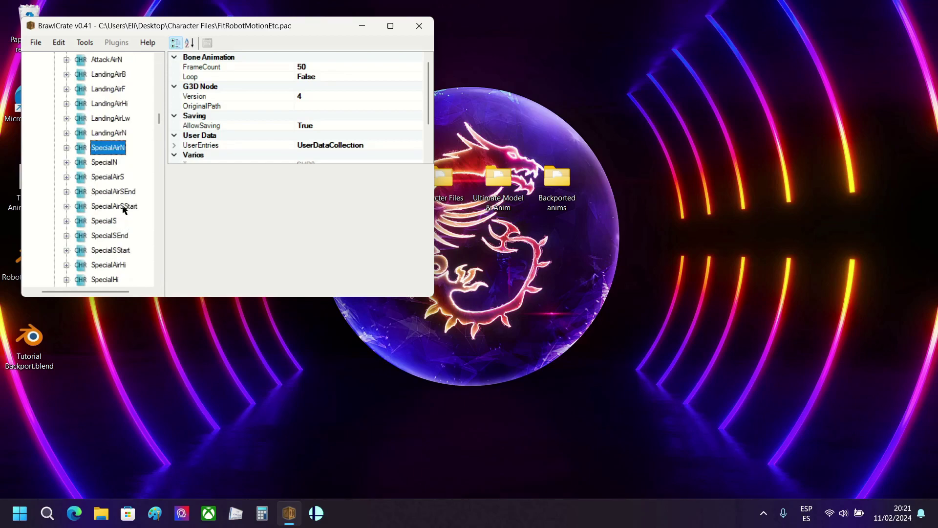
{"action": "left_click", "coordinate": [130, 193]}
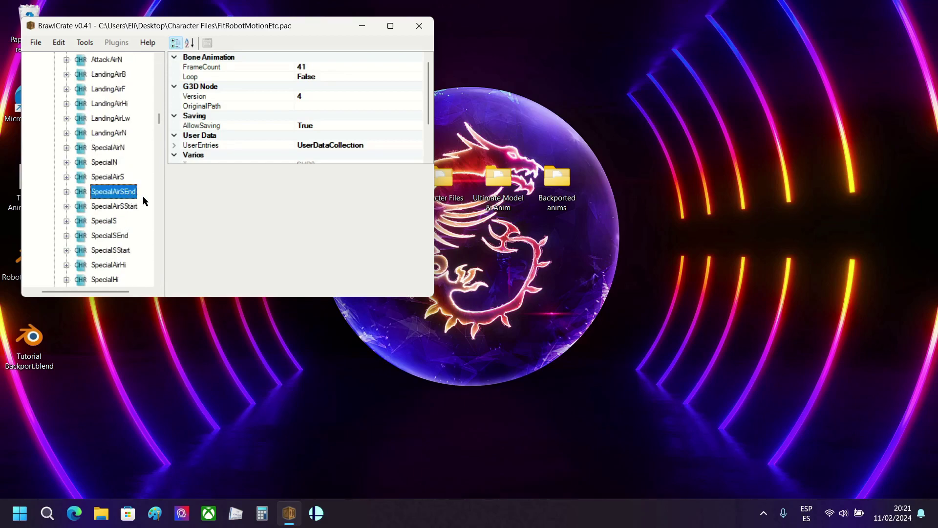
Delete the misnamed SpecialSAirEnd animation at the end of the AnmChr(NW4R) folder
{"action": "left_click_drag", "start_coordinate": [159, 121], "coordinate": [175, 287]}
{"action": "left_click", "coordinate": [131, 221]}
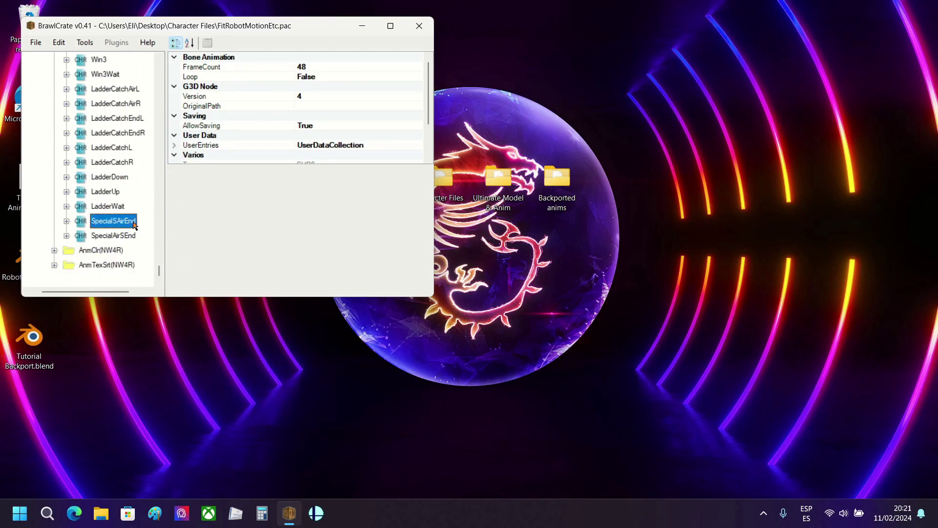
{"action": "right_click", "coordinate": [134, 225]}
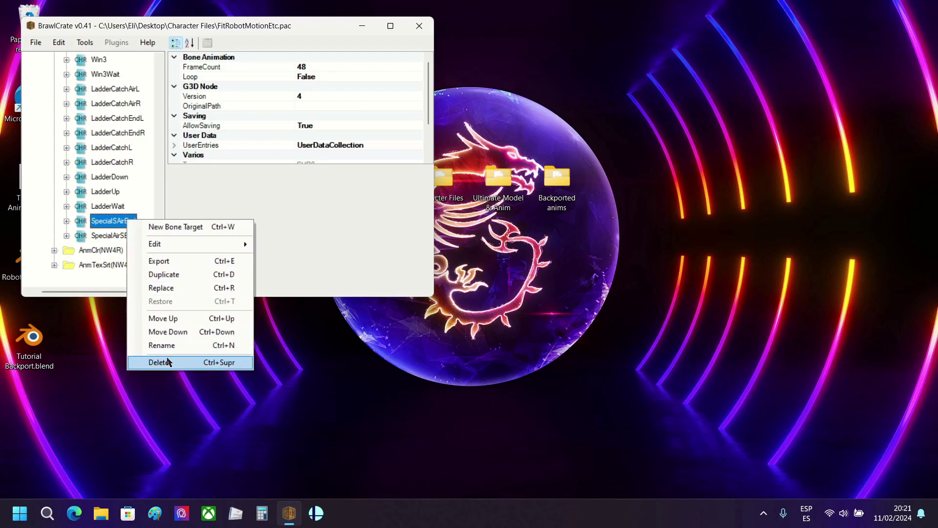
{"action": "left_click", "coordinate": [167, 362]}
Compare the index and size properties of the original SpecialAirSEnd animation with those of the imported one
{"action": "left_click_drag", "start_coordinate": [159, 272], "coordinate": [162, 126]}
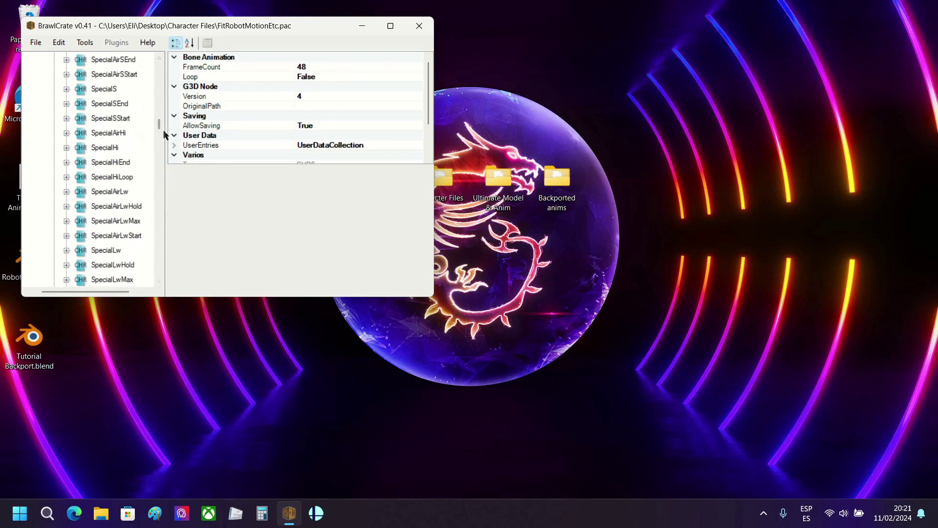
{"action": "left_click", "coordinate": [124, 60]}
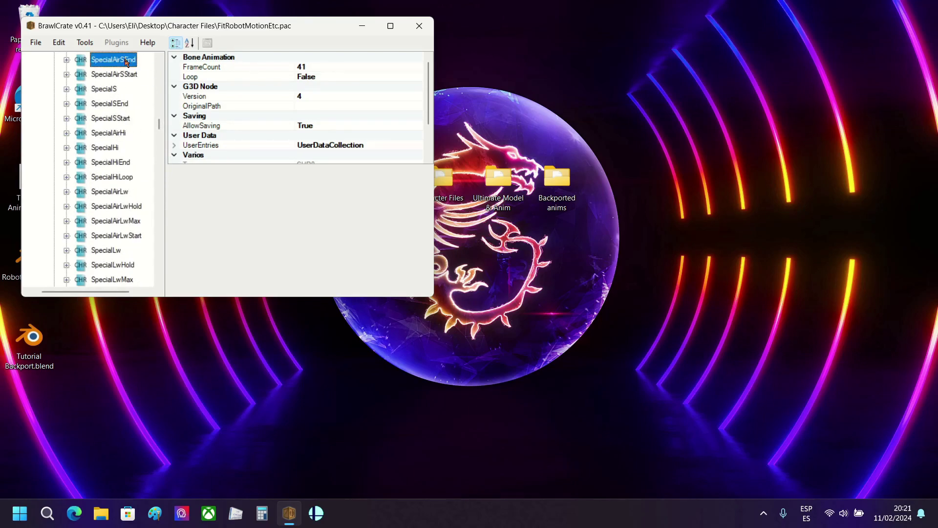
{"action": "right_click", "coordinate": [126, 60]}
{"action": "left_click", "coordinate": [329, 183]}
{"action": "scroll", "coordinate": [308, 146], "scroll_direction": "down", "scroll_amount": 2}
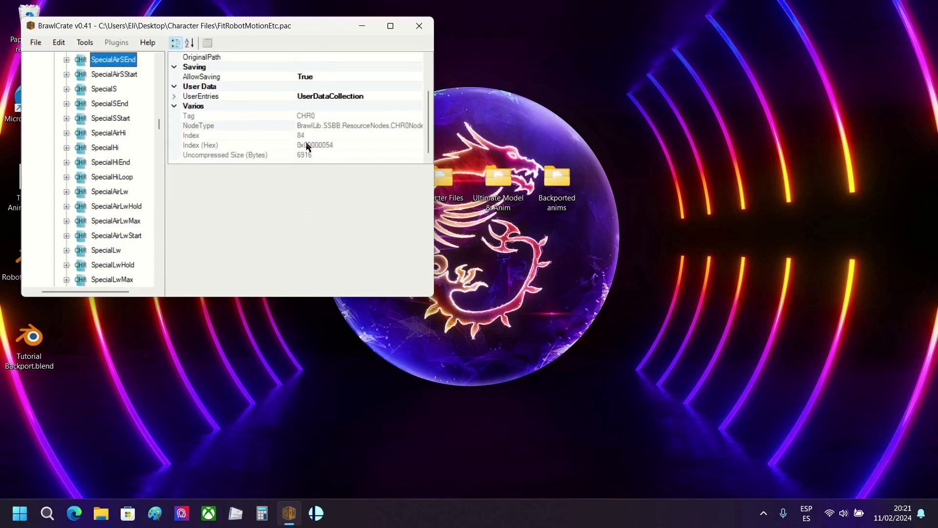
{"action": "left_click_drag", "start_coordinate": [159, 125], "coordinate": [180, 242]}
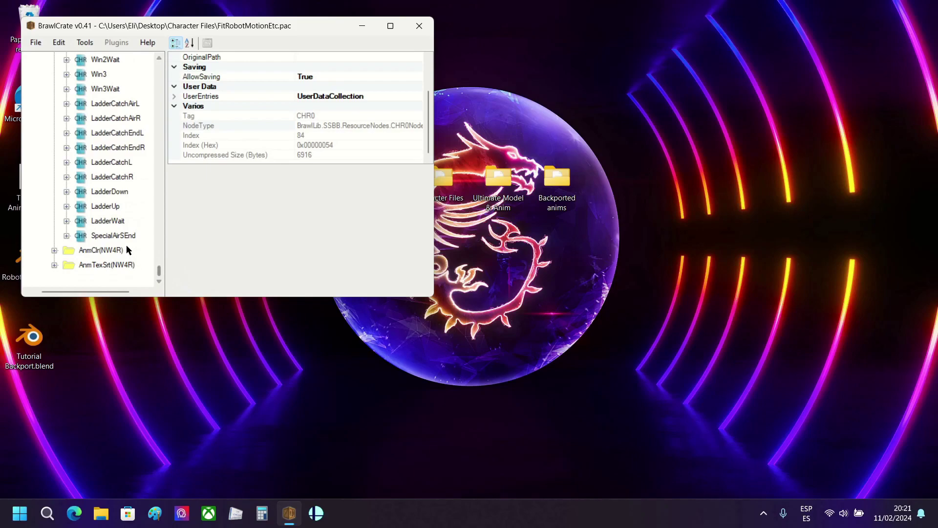
{"action": "left_click", "coordinate": [118, 236]}
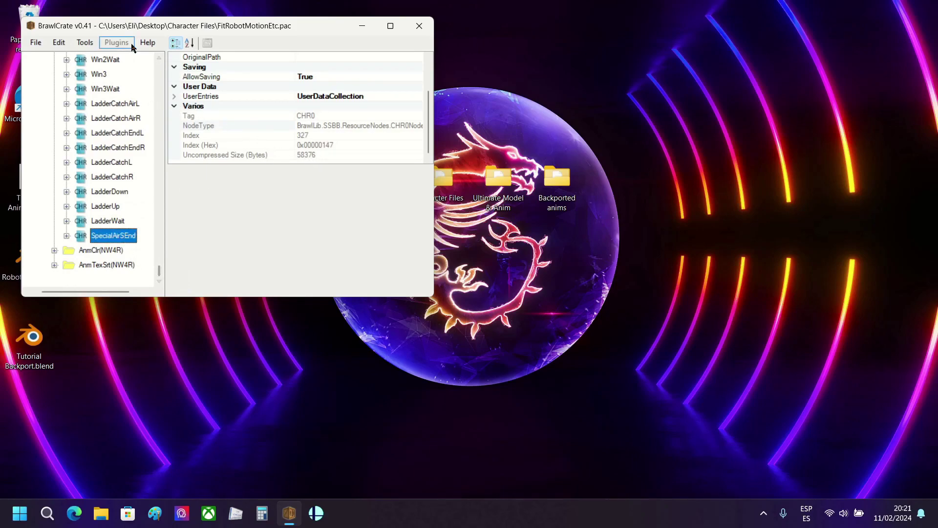
Close FitRobotMotionEtc.pac and save its changes
{"action": "left_click", "coordinate": [418, 28]}
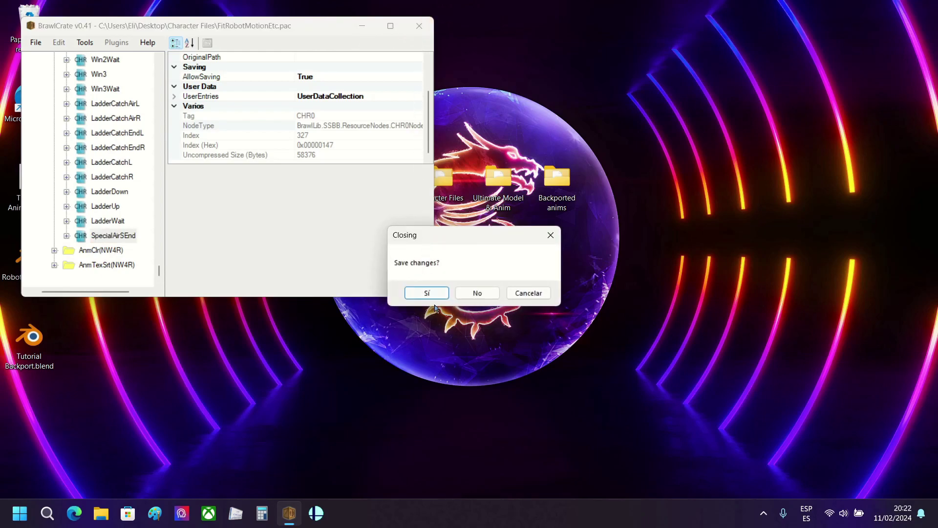
{"action": "left_click", "coordinate": [426, 293]}
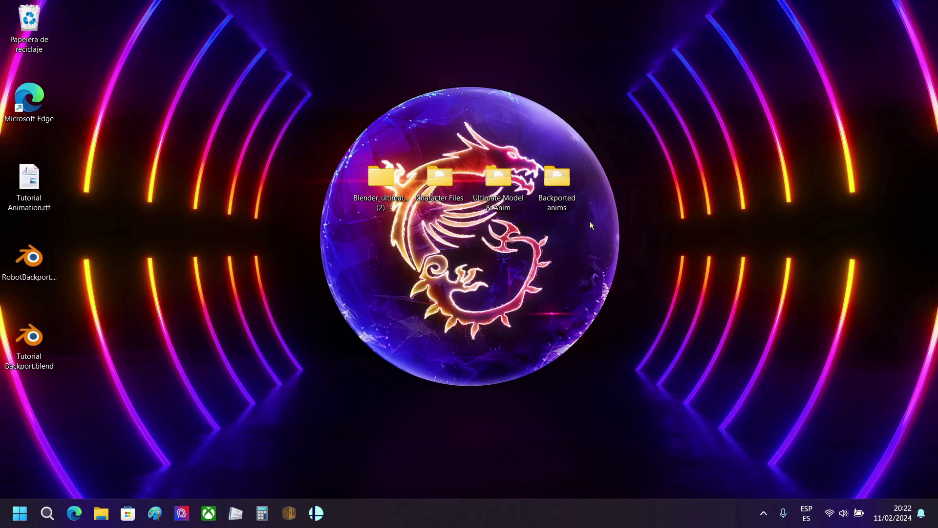
Review FitRobot.pac, FitRobot00.pac and FitRobotMotionEtc.pac together in the Character Files folder, and close the folder
{"action": "double_click", "coordinate": [440, 180]}
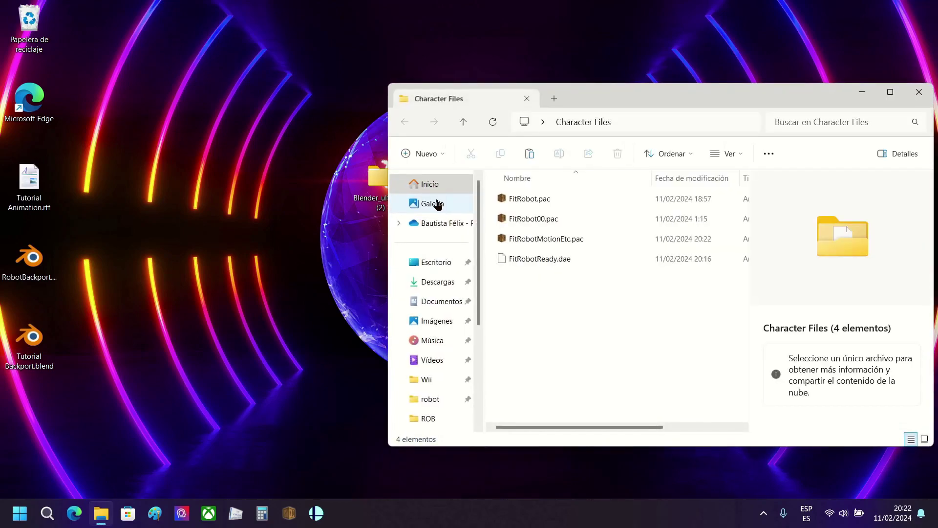
{"action": "left_click", "coordinate": [576, 243]}
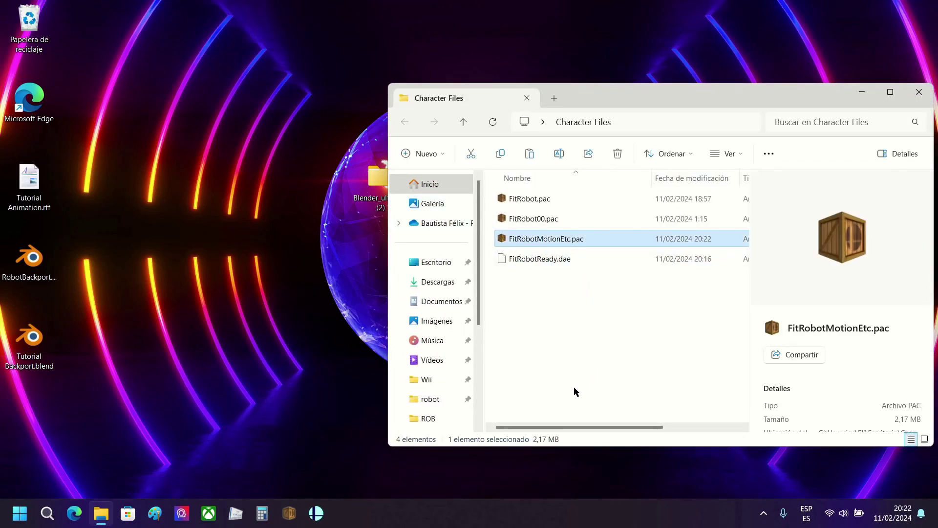
{"action": "left_click", "coordinate": [547, 218], "text": "ctrl"}
{"action": "left_click", "coordinate": [547, 203], "text": "ctrl"}
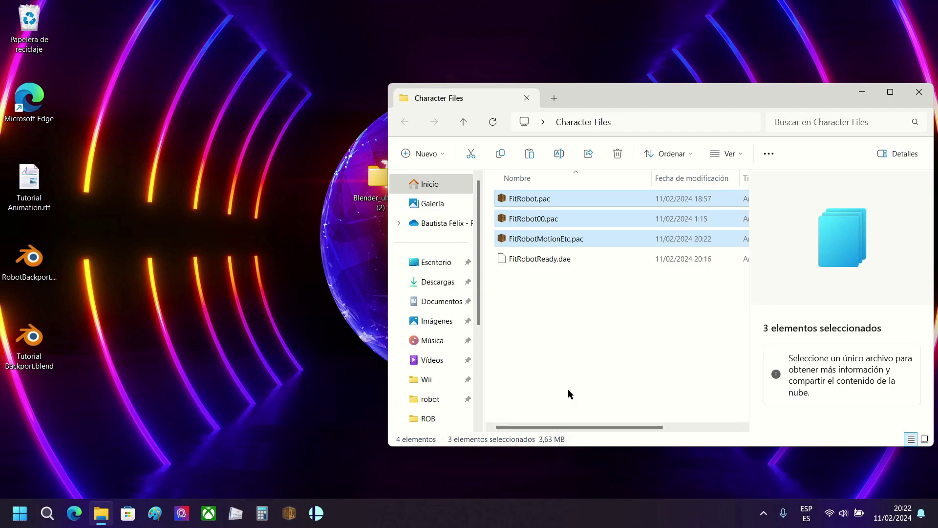
{"action": "left_click", "coordinate": [919, 92]}
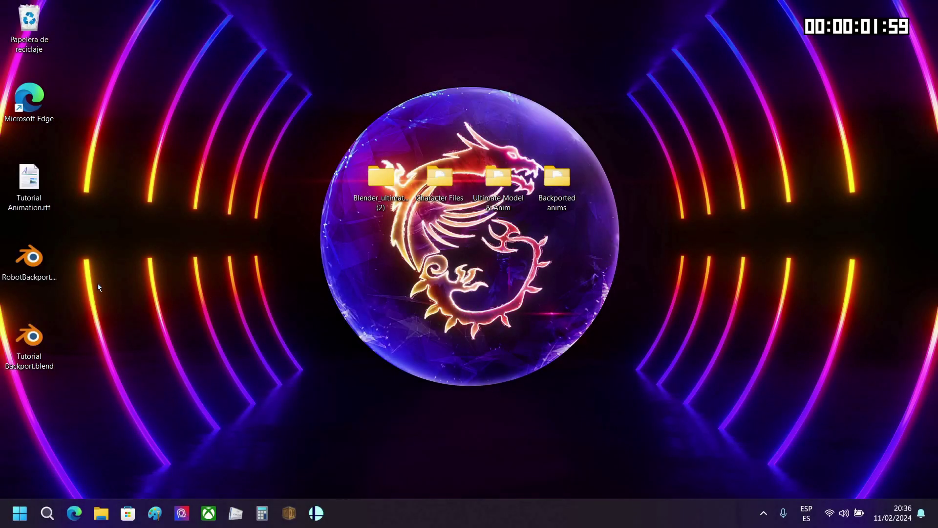
Launch Blender and open the Tutorial Backport.blend file from the desktop
{"action": "key", "text": "super"}
{"action": "type", "text": "blender"}
{"action": "key", "text": "Return"}
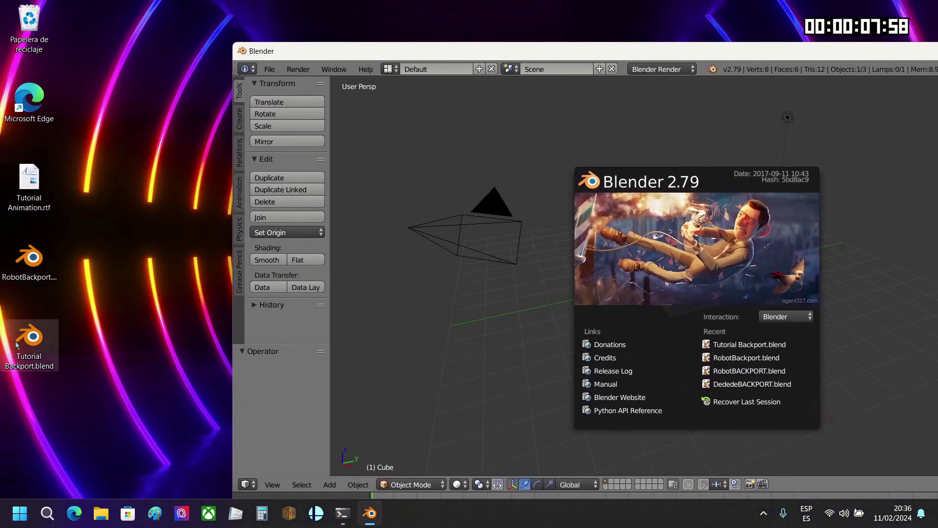
{"action": "left_click", "coordinate": [22, 344]}
{"action": "left_click_drag", "start_coordinate": [20, 356], "coordinate": [414, 280]}
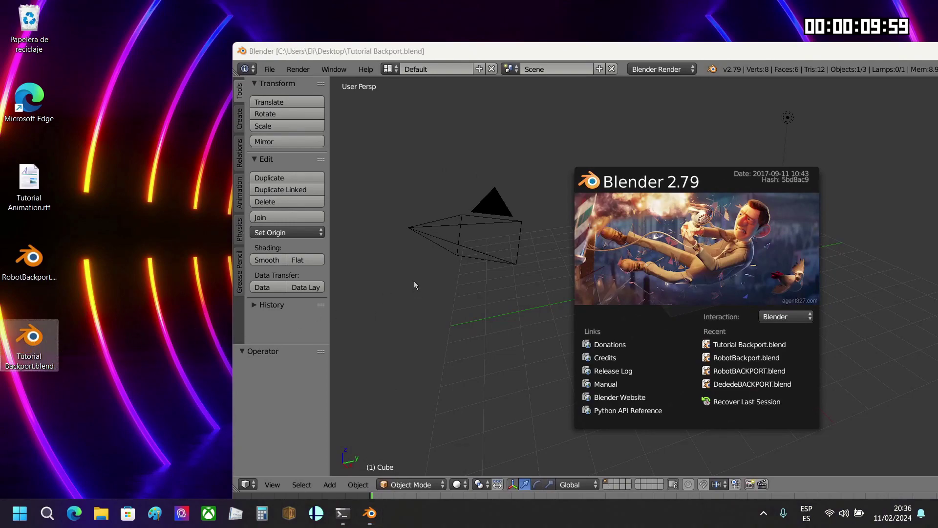
Import AttackAirHi.nuanmb from the Ultimate Model & Anim folder onto the R.O.B. model, keeping all track types enabled
{"action": "double_click", "coordinate": [538, 51]}
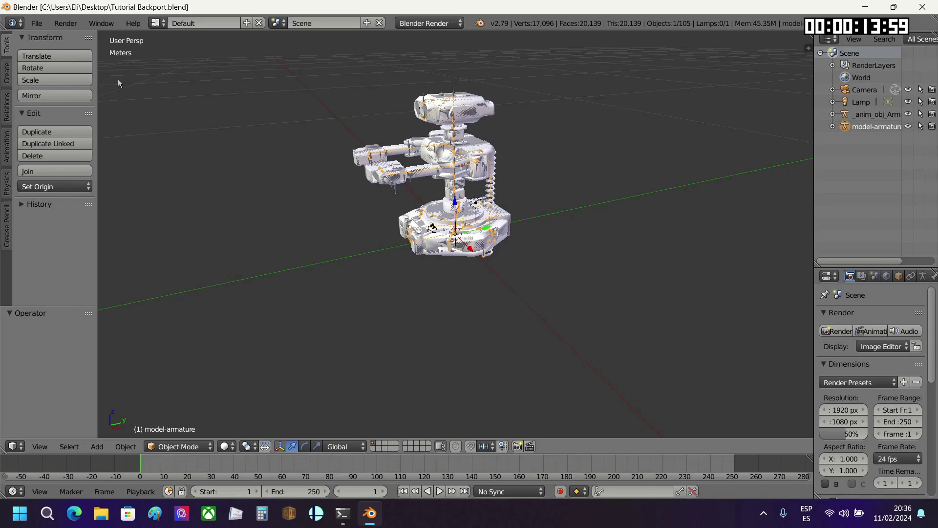
{"action": "left_click", "coordinate": [36, 23]}
{"action": "mouse_move", "coordinate": [96, 255]}
{"action": "left_click", "coordinate": [216, 397]}
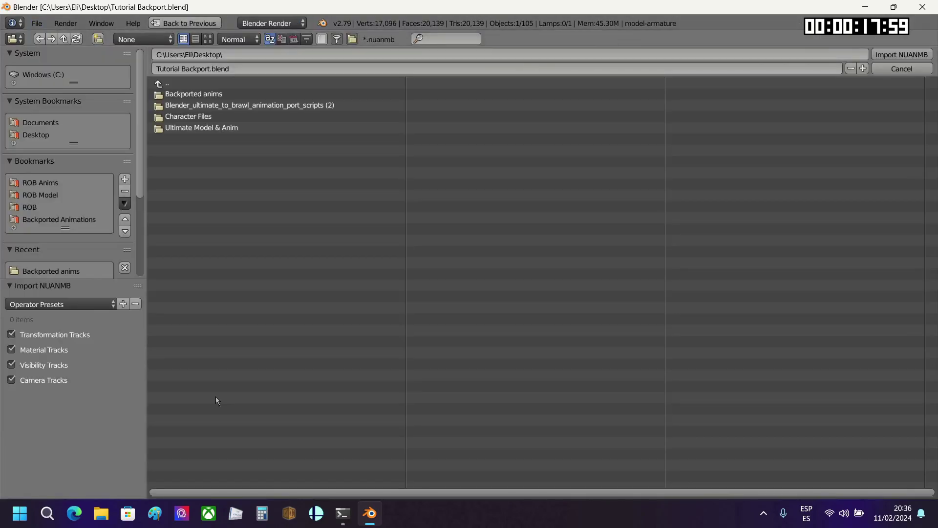
{"action": "left_click", "coordinate": [215, 127]}
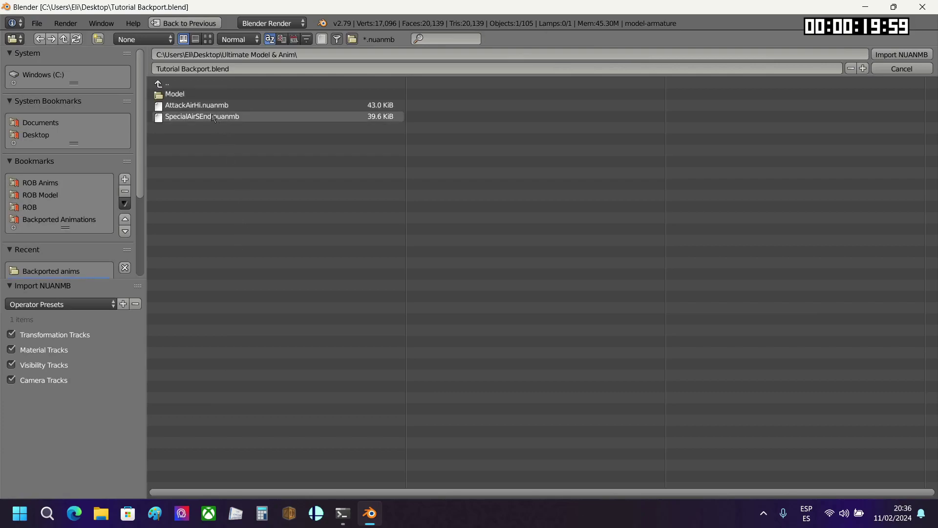
{"action": "left_click", "coordinate": [225, 107]}
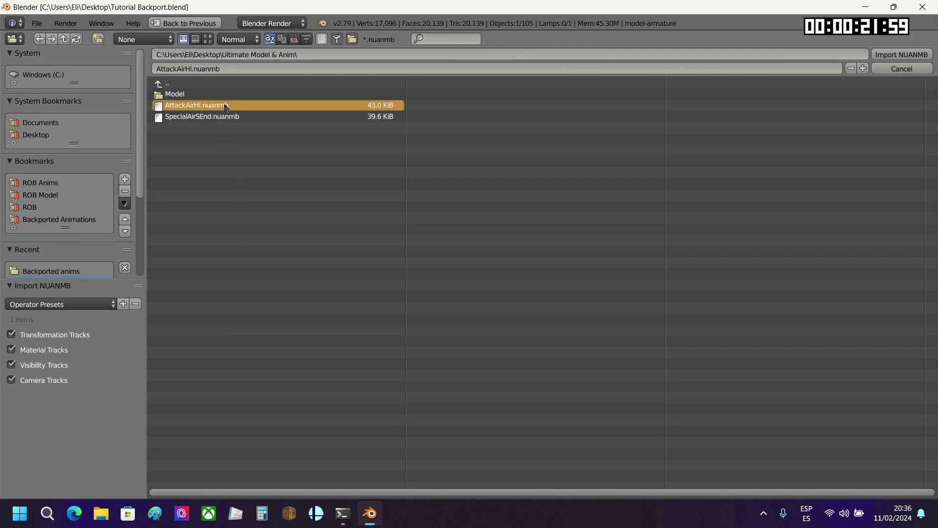
{"action": "double_click", "coordinate": [226, 107]}
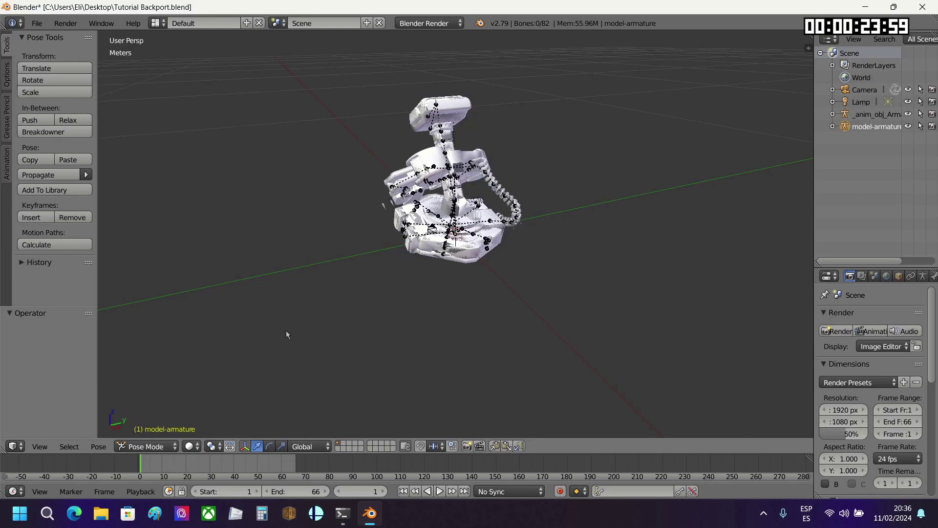
Play back the imported AttackAirHi animation, stop it, and select _anim_obj_Armature
{"action": "key", "text": "alt+a"}
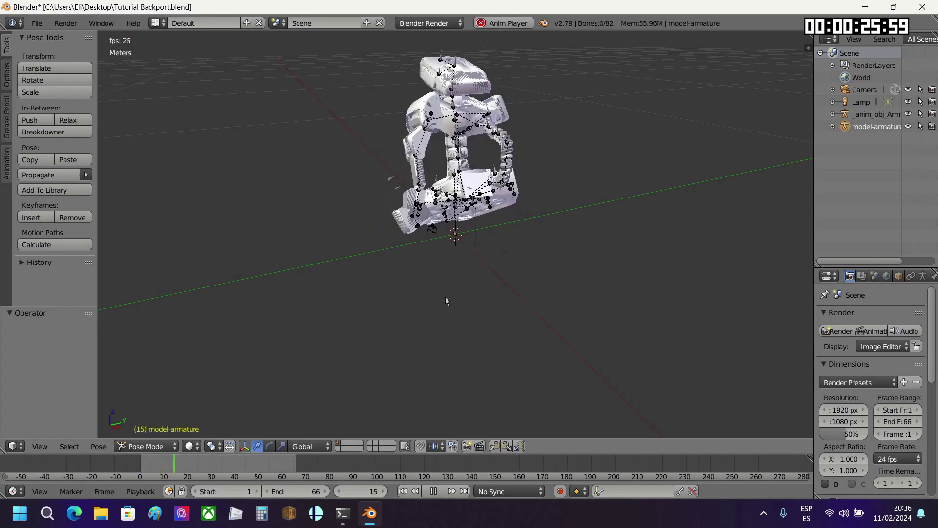
{"action": "key", "text": "alt+a"}
{"action": "left_click", "coordinate": [875, 114]}
{"action": "key", "text": "space"}
{"action": "type", "text": "backe"}
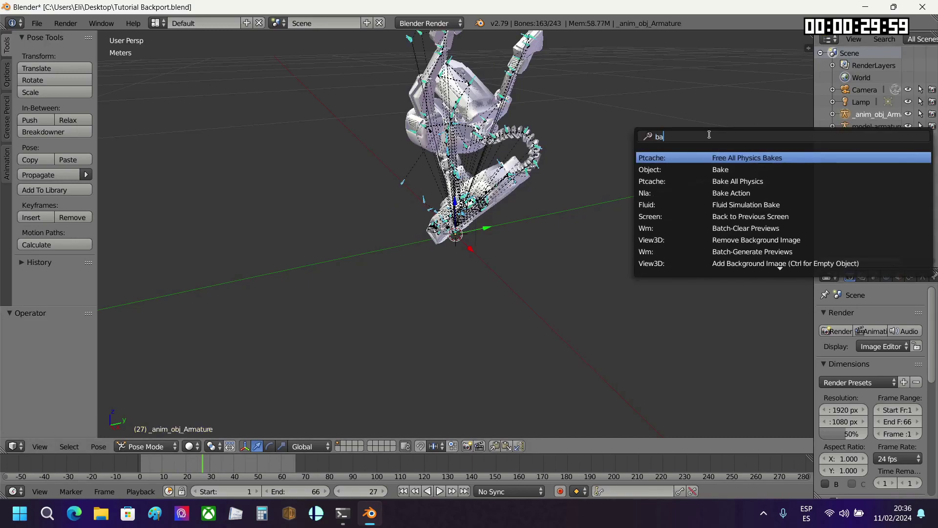
{"action": "key", "text": "BackSpace"}
{"action": "key", "text": "BackSpace"}
{"action": "key", "text": "BackSpace"}
{"action": "type", "text": "ke"}
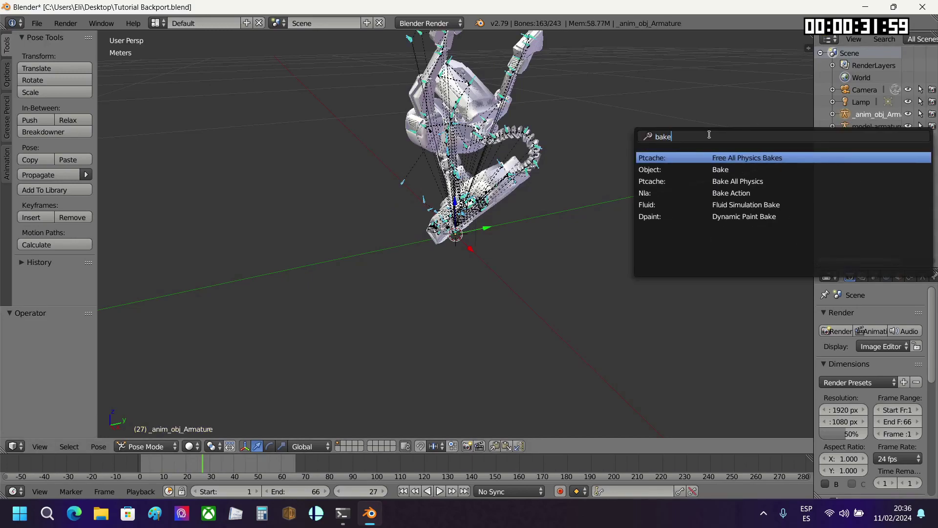
{"action": "key", "text": "Return"}
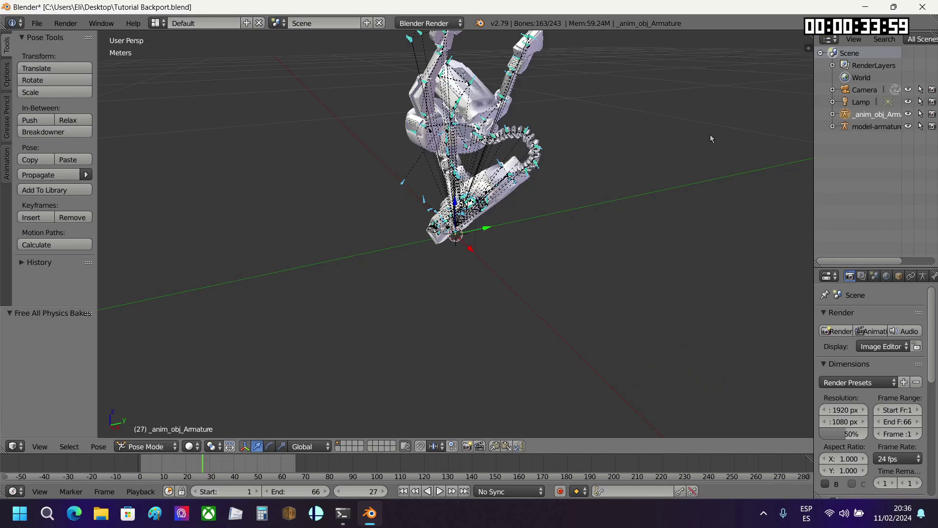
Bake the armature's pose action over frames 1 to 66 with visual keying, clearing constraints and parents and overwriting the current action
{"action": "key", "text": "space"}
{"action": "type", "text": "bake action"}
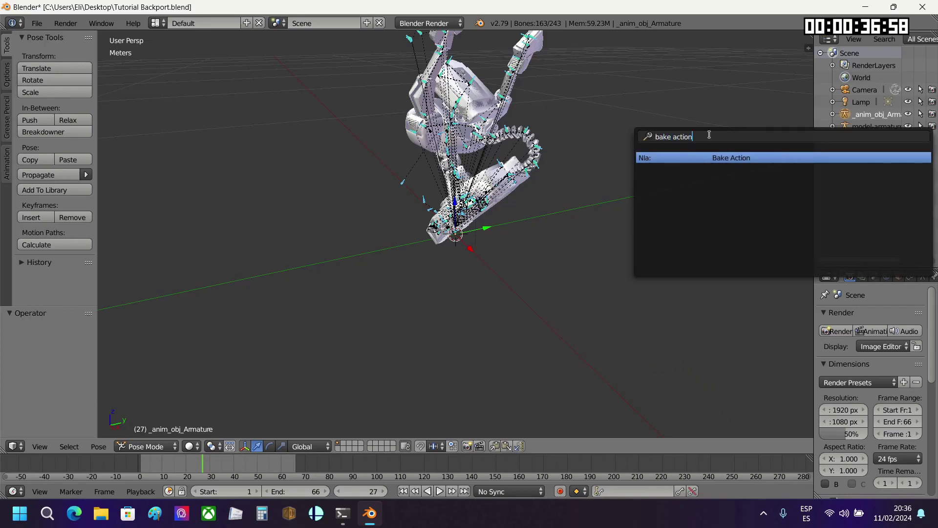
{"action": "key", "text": "Return"}
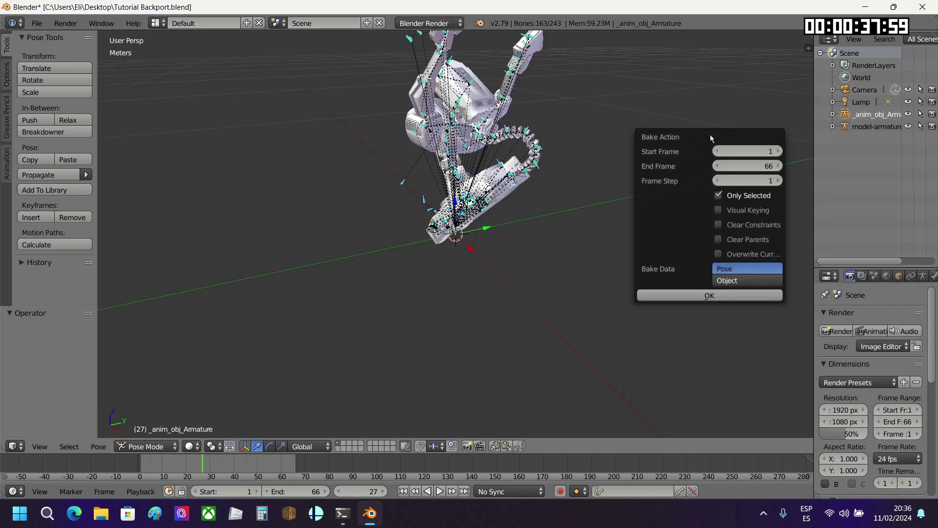
{"action": "left_click", "coordinate": [717, 210]}
{"action": "left_click", "coordinate": [718, 224]}
{"action": "left_click", "coordinate": [717, 239]}
{"action": "left_click", "coordinate": [718, 254]}
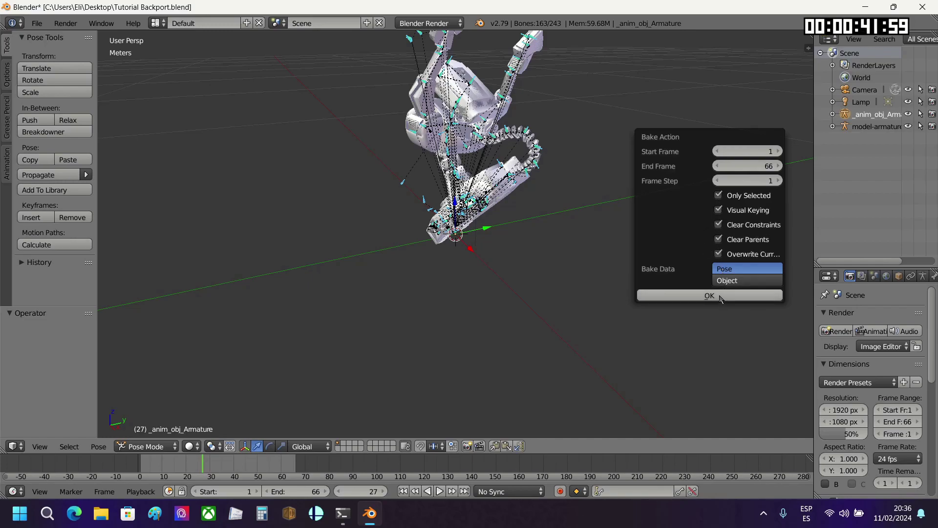
{"action": "left_click", "coordinate": [685, 294]}
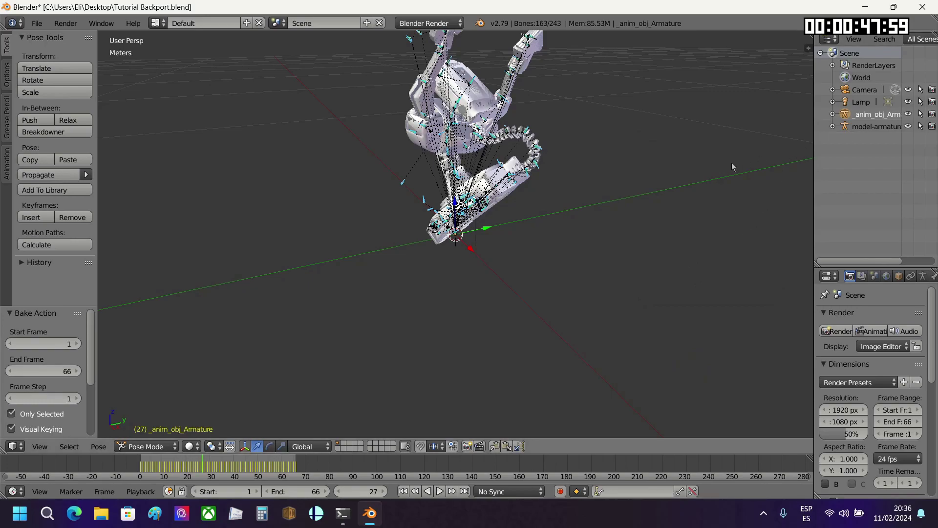
Simplify the baked armature's F-curves with a distance error of 0.000
{"action": "key", "text": "space"}
{"action": "type", "text": "simpli"}
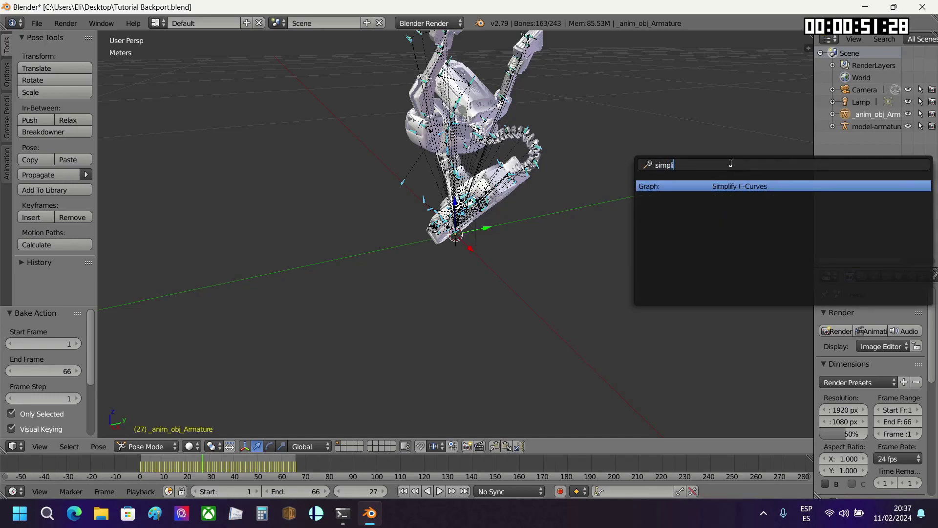
{"action": "key", "text": "Return"}
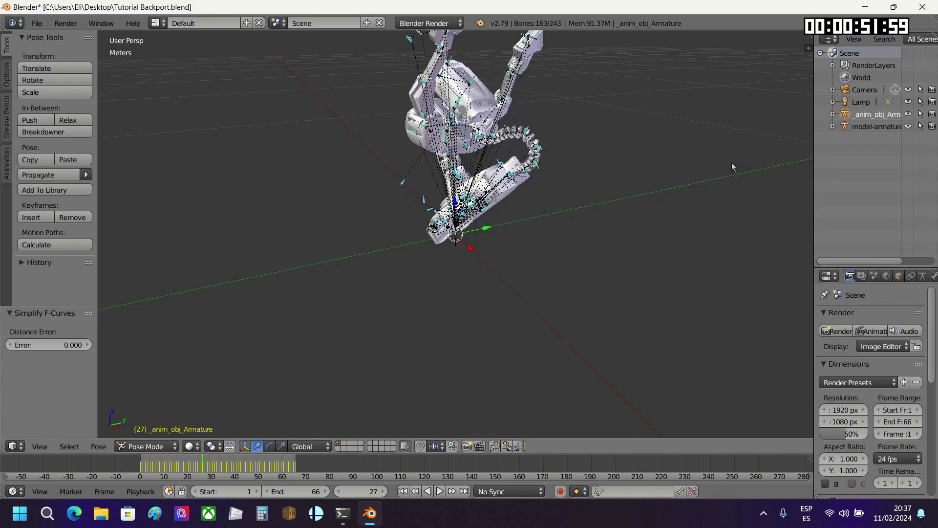
{"action": "left_click_drag", "start_coordinate": [73, 345], "coordinate": [90, 345]}
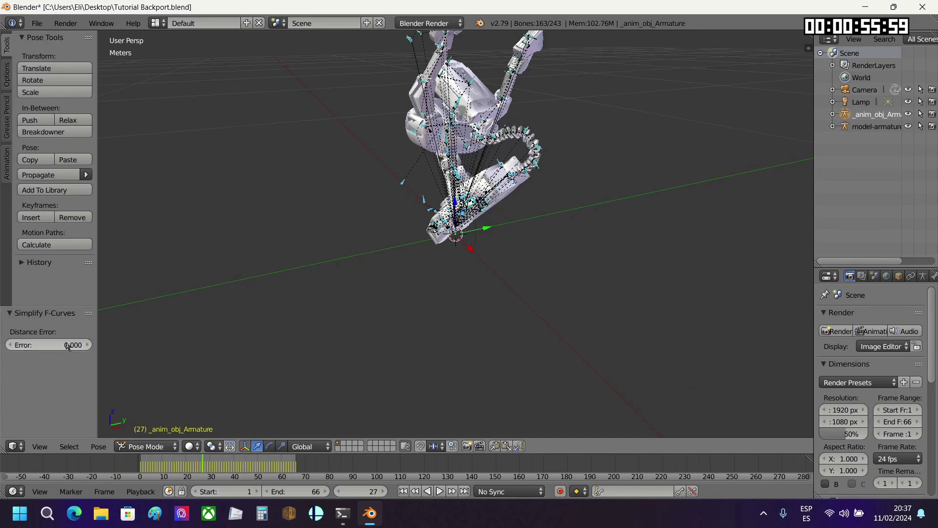
Export the baked animation in Brawlbox Animation format as AttackAirHi.anim in the Backported anims folder
{"action": "left_click", "coordinate": [36, 23]}
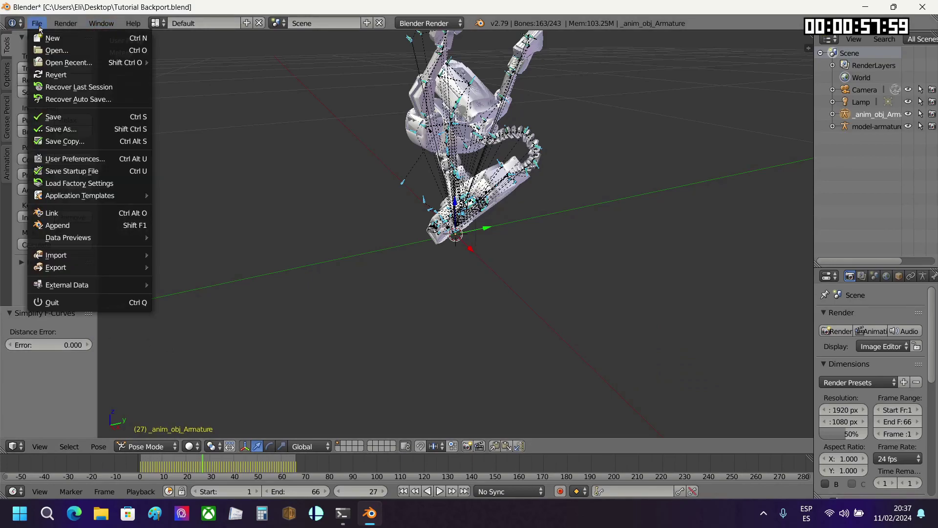
{"action": "mouse_move", "coordinate": [74, 268]}
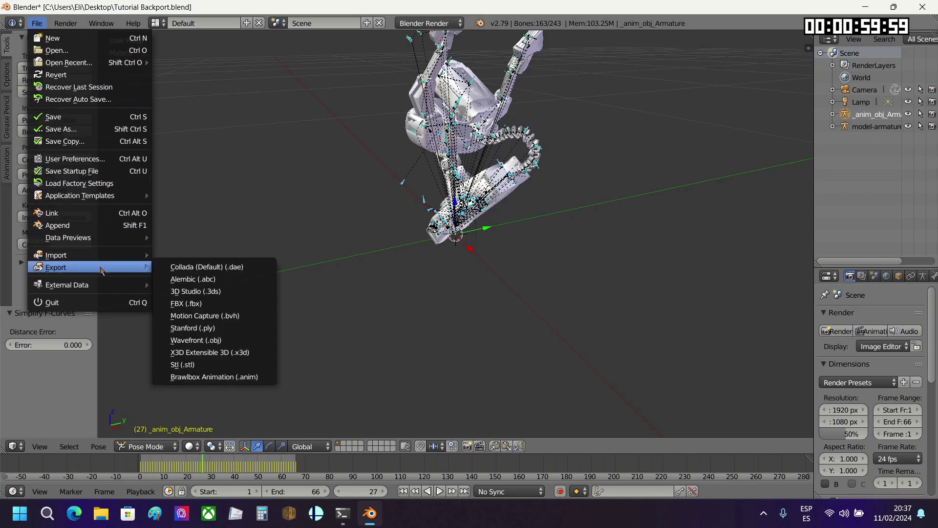
{"action": "left_click", "coordinate": [200, 376]}
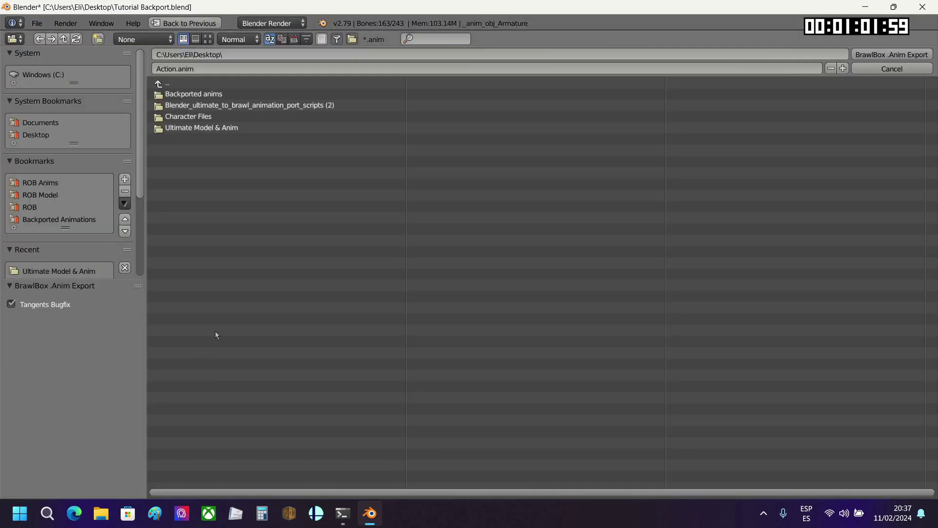
{"action": "left_click", "coordinate": [194, 96]}
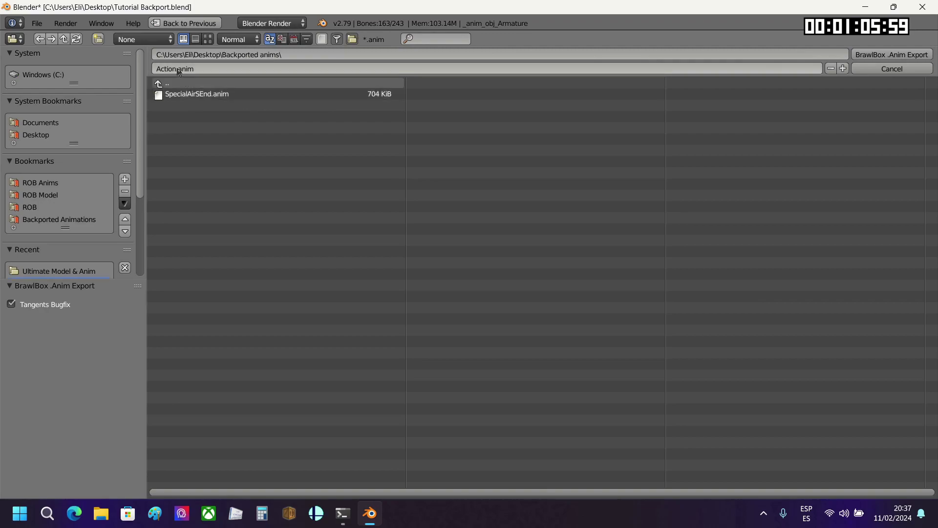
{"action": "left_click", "coordinate": [189, 95]}
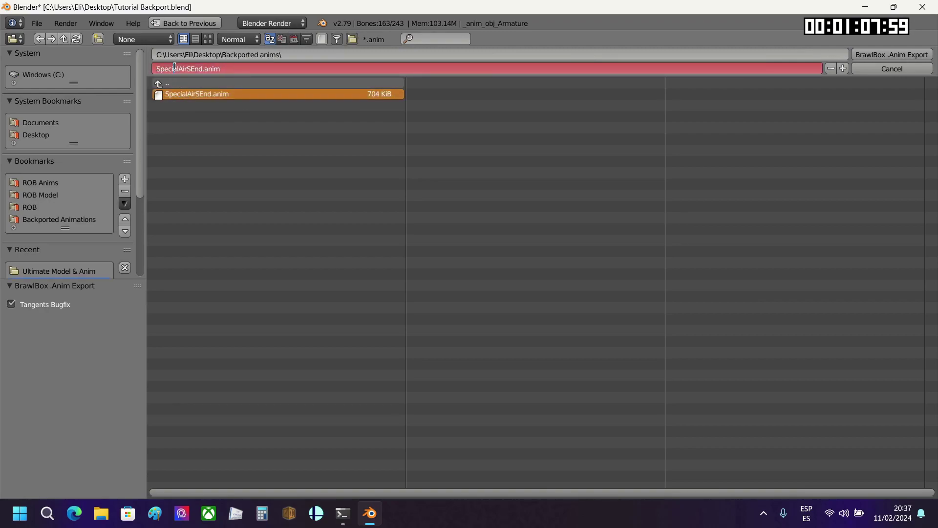
{"action": "left_click_drag", "start_coordinate": [203, 72], "coordinate": [131, 72]}
{"action": "type", "text": "AttackAirHi"}
{"action": "key", "text": "Return"}
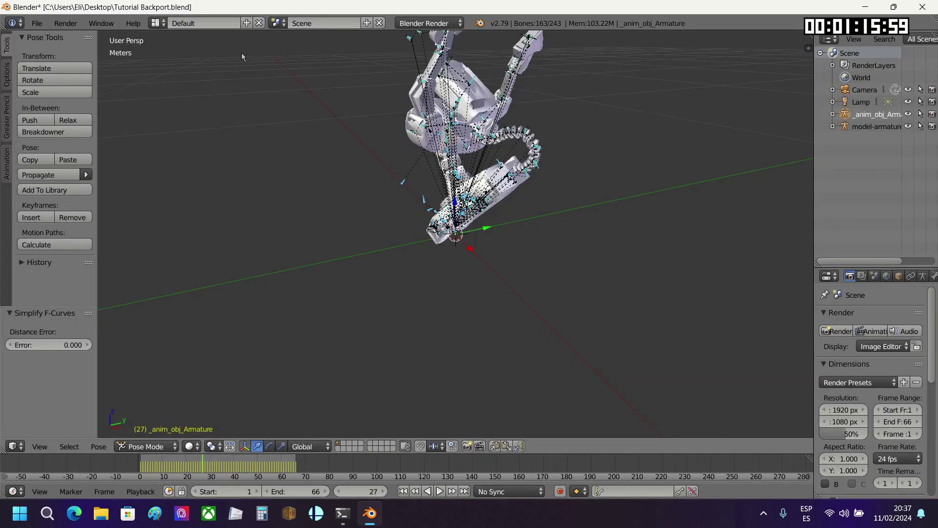
Quit Blender without saving the changes and check for AttackAirHi.anim in the Backported anims folder
{"action": "left_click", "coordinate": [922, 6]}
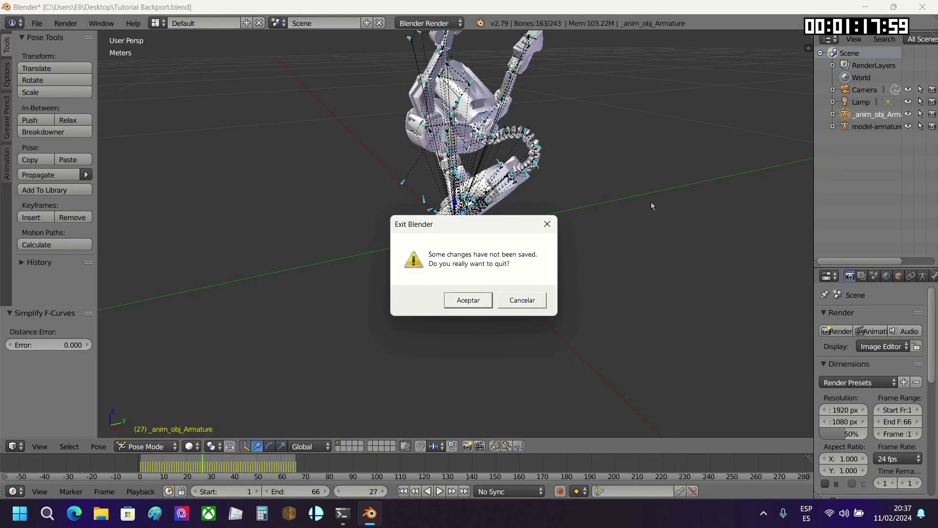
{"action": "left_click", "coordinate": [478, 303]}
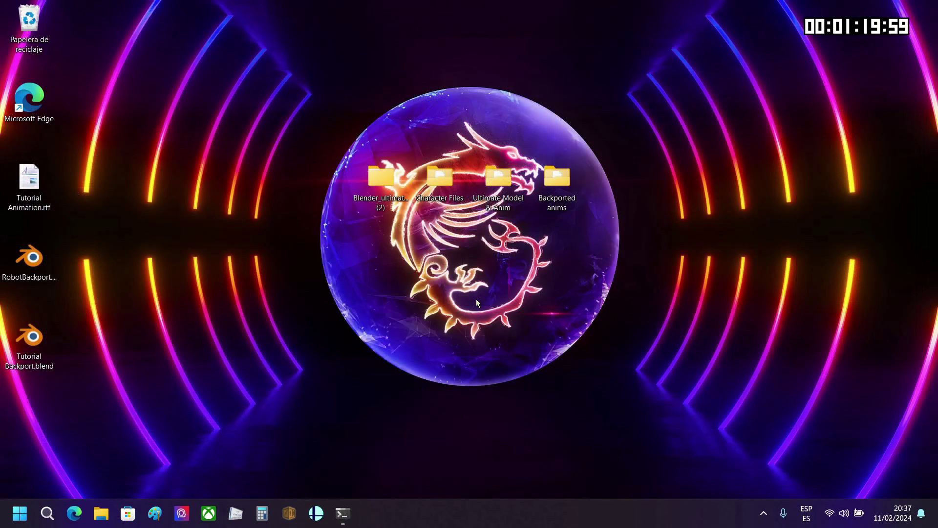
{"action": "double_click", "coordinate": [552, 200]}
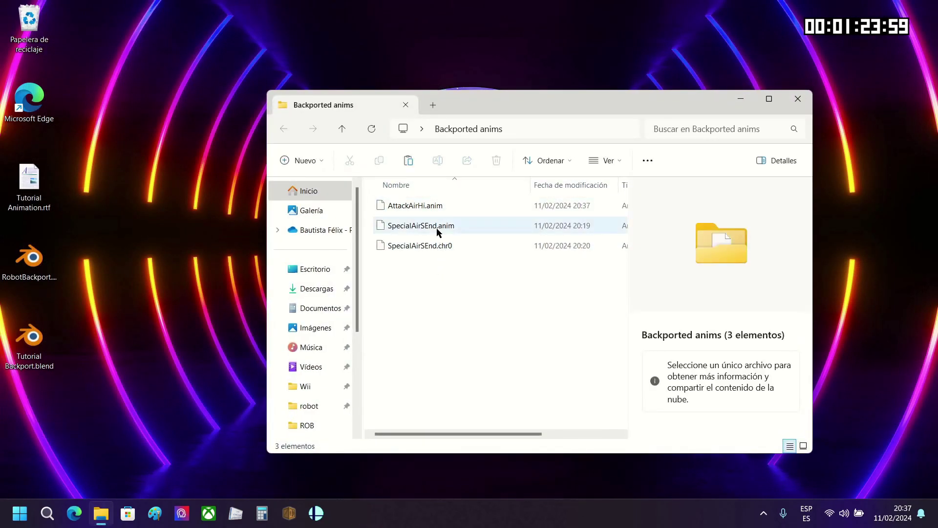
{"action": "left_click", "coordinate": [441, 213]}
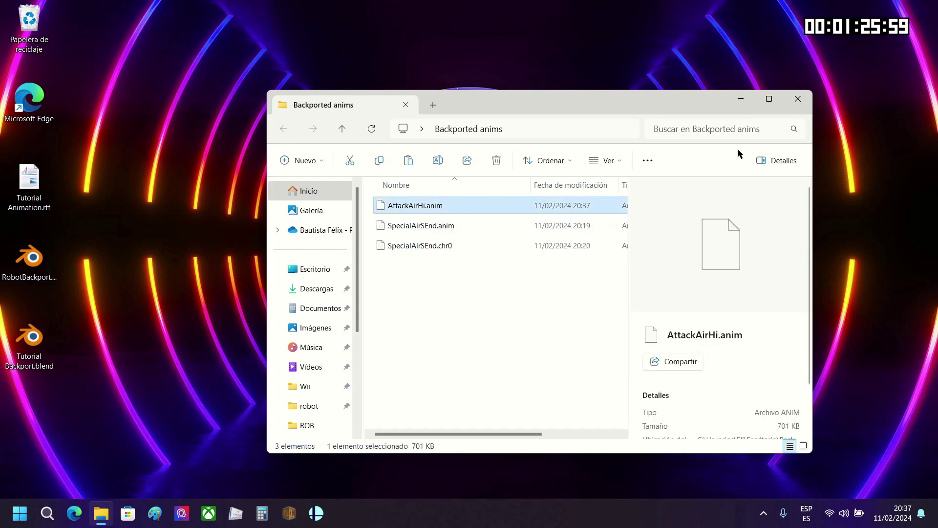
{"action": "left_click", "coordinate": [797, 99]}
Open FitRobot00.pac from the Character Files folder in BrawlCrate and expand Model Data [0] down to the FitRobot00 model
{"action": "mouse_move", "coordinate": [498, 186]}
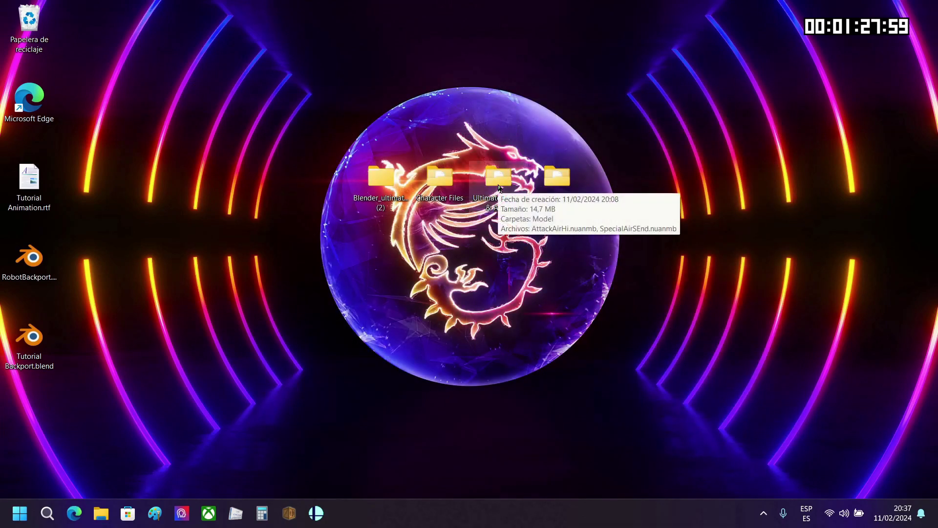
{"action": "double_click", "coordinate": [440, 176]}
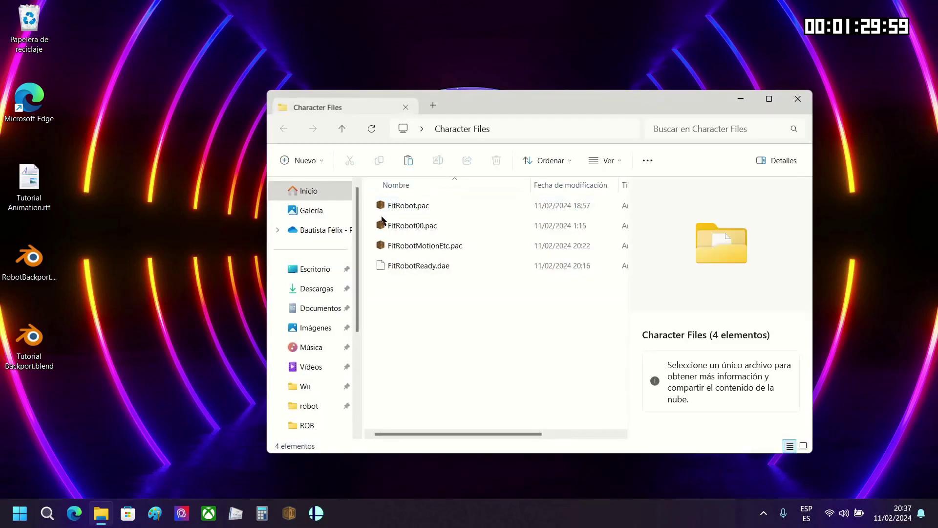
{"action": "left_click", "coordinate": [423, 228]}
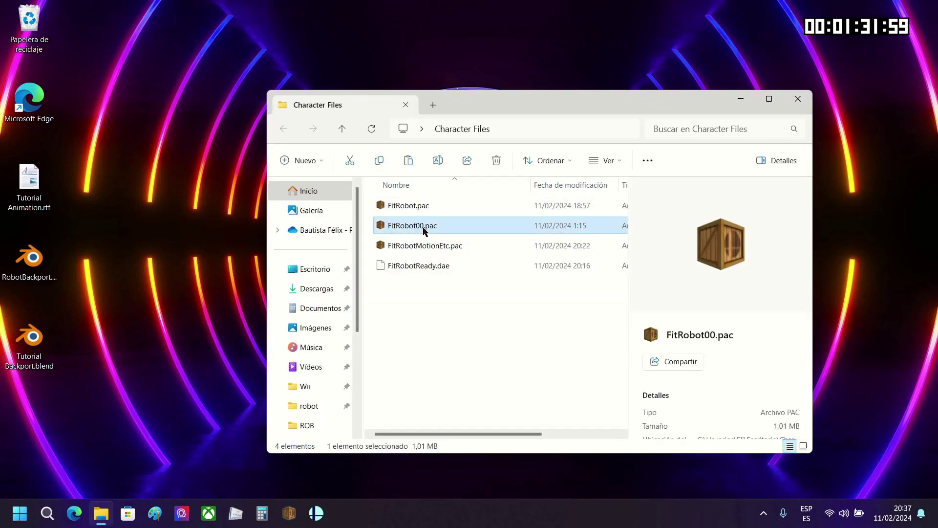
{"action": "double_click", "coordinate": [87, 76]}
{"action": "double_click", "coordinate": [94, 88]}
Import AttackAirHi.anim into Model Data [0] as a CHR model animation
{"action": "right_click", "coordinate": [107, 102]}
{"action": "left_click", "coordinate": [104, 74]}
{"action": "right_click", "coordinate": [100, 74]}
{"action": "mouse_move", "coordinate": [132, 94]}
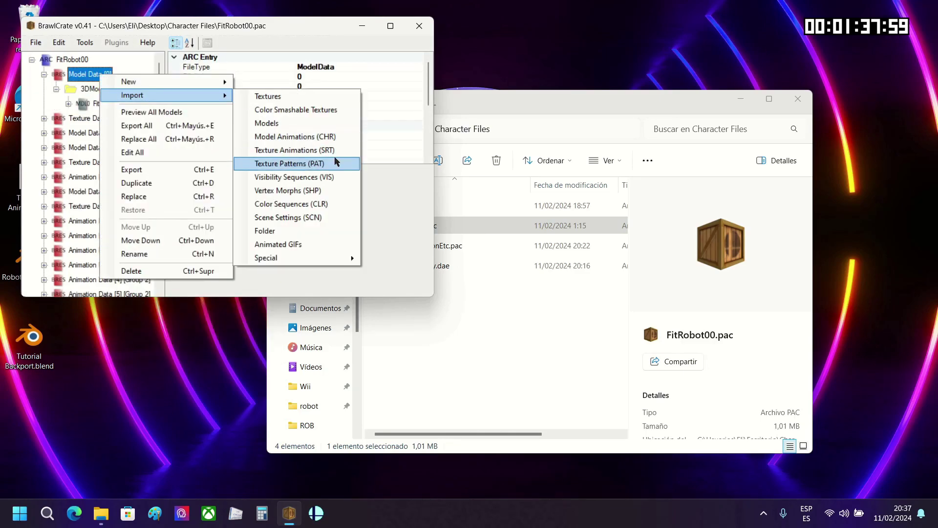
{"action": "left_click", "coordinate": [349, 137]}
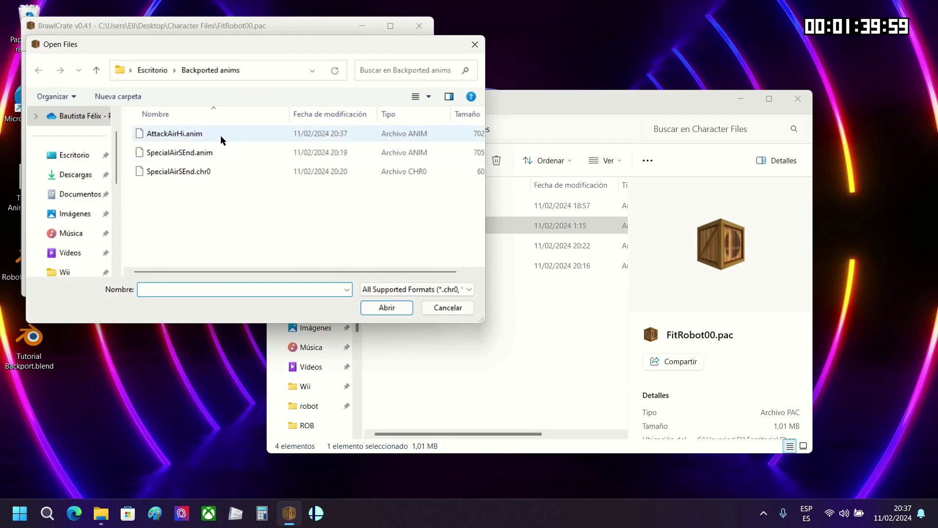
{"action": "double_click", "coordinate": [205, 134]}
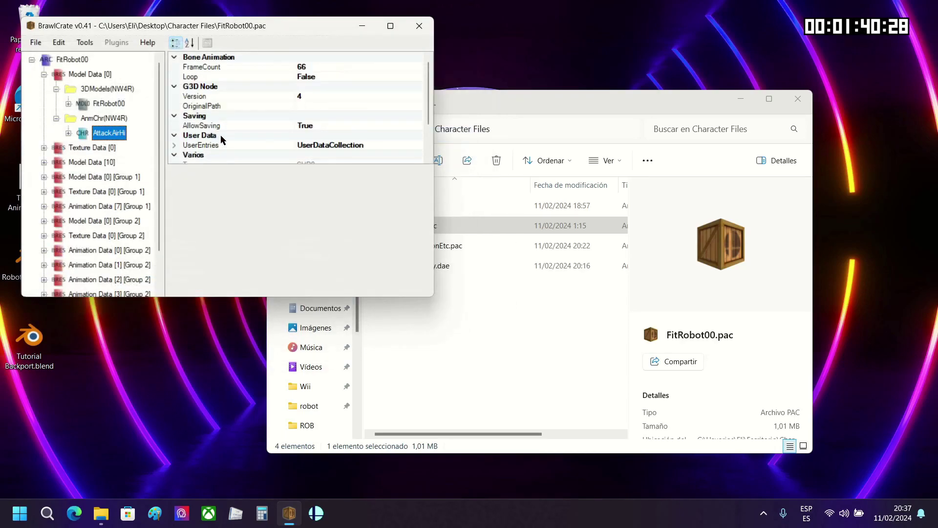
Preview the FitRobot00 model, apply the AttackAirHi CHR animation to it and play it back
{"action": "right_click", "coordinate": [120, 104]}
{"action": "left_click", "coordinate": [150, 116]}
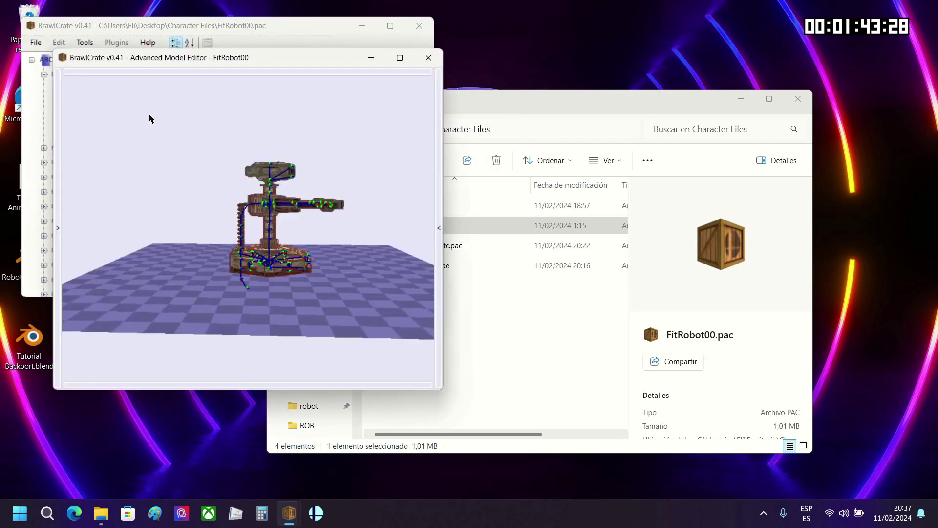
{"action": "left_click", "coordinate": [58, 100]}
{"action": "left_click", "coordinate": [80, 133]}
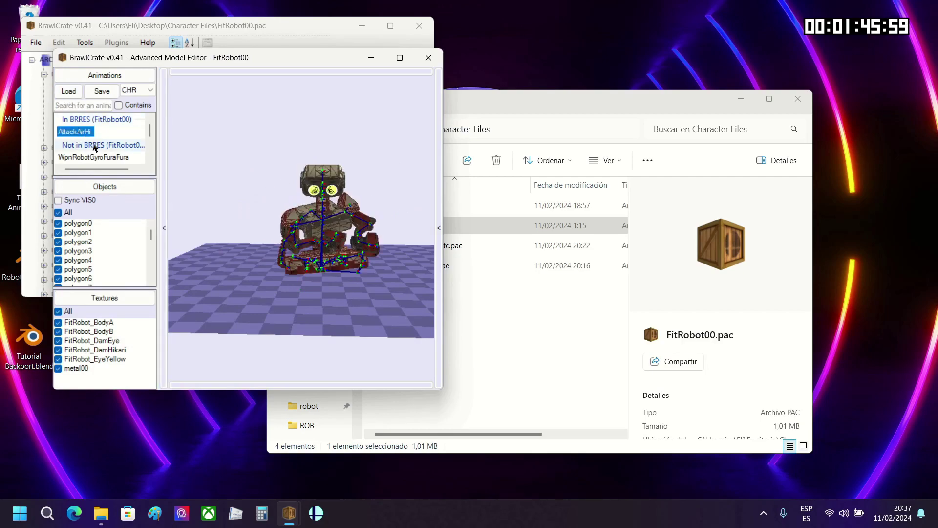
{"action": "left_click", "coordinate": [241, 384]}
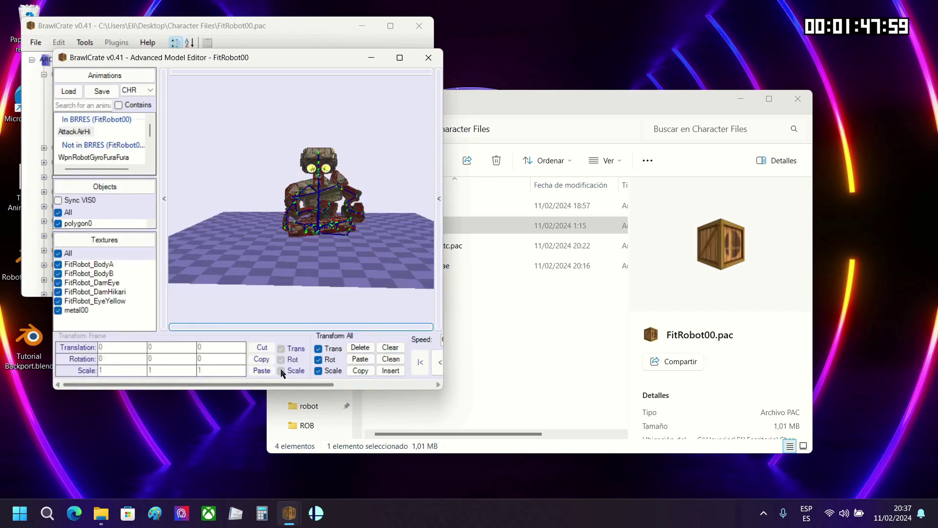
{"action": "left_click_drag", "start_coordinate": [288, 390], "coordinate": [378, 389]}
{"action": "left_click", "coordinate": [329, 362]}
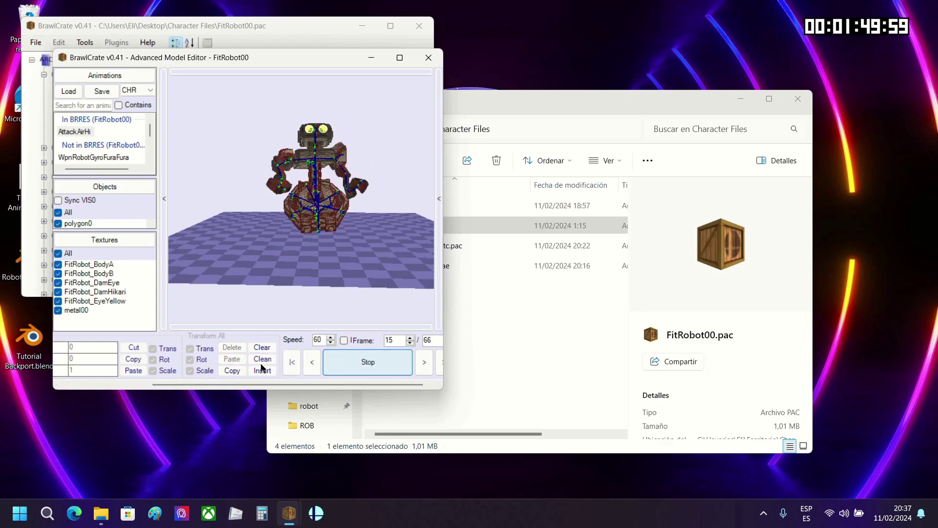
Clean the redundant keyframes from AttackAirHi, replay it, save the animation and close the model preview
{"action": "left_click", "coordinate": [262, 359]}
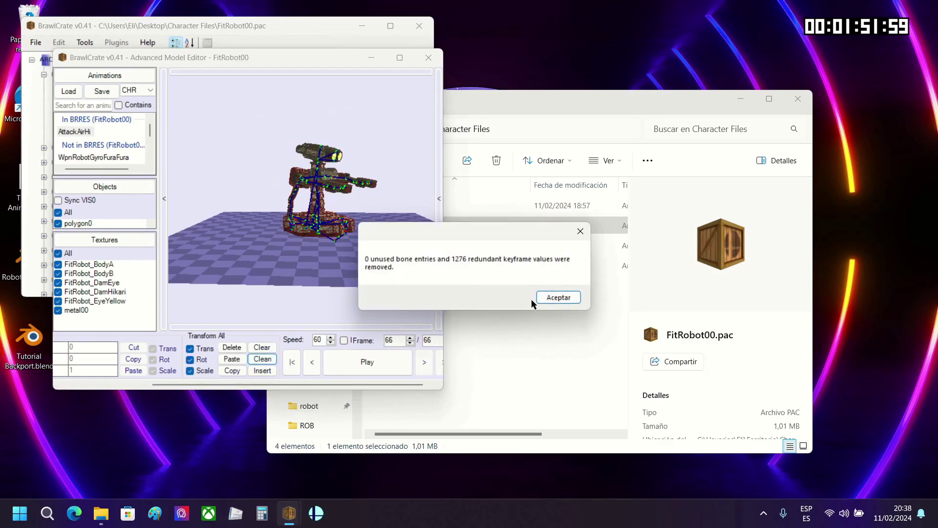
{"action": "left_click", "coordinate": [548, 296]}
{"action": "left_click", "coordinate": [342, 367]}
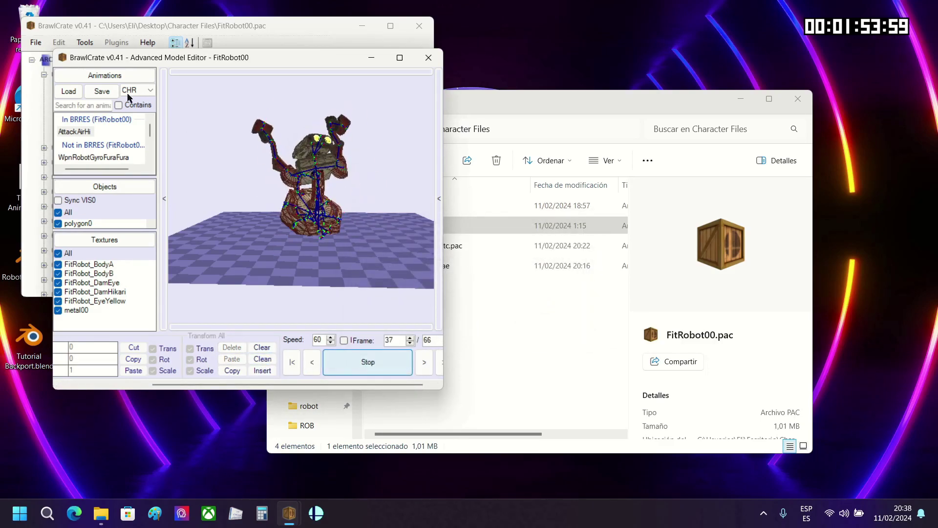
{"action": "left_click", "coordinate": [101, 92]}
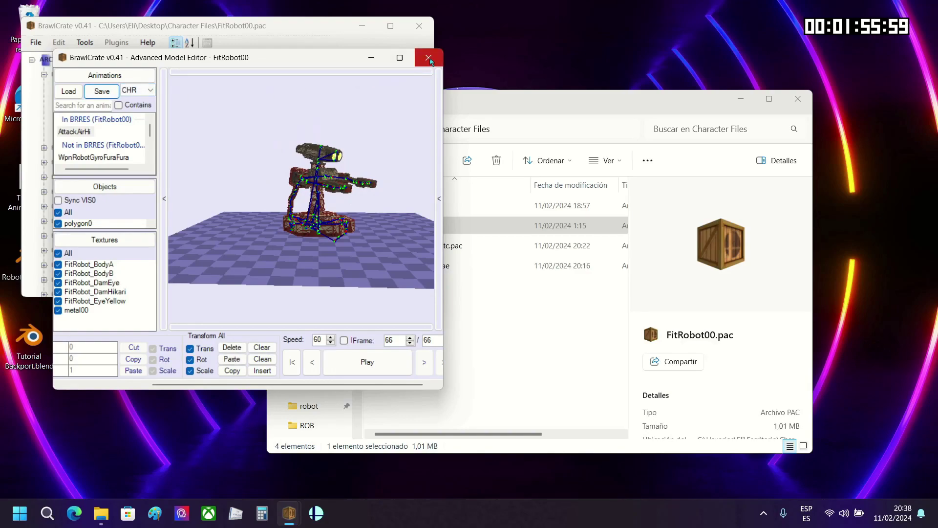
{"action": "left_click", "coordinate": [429, 58]}
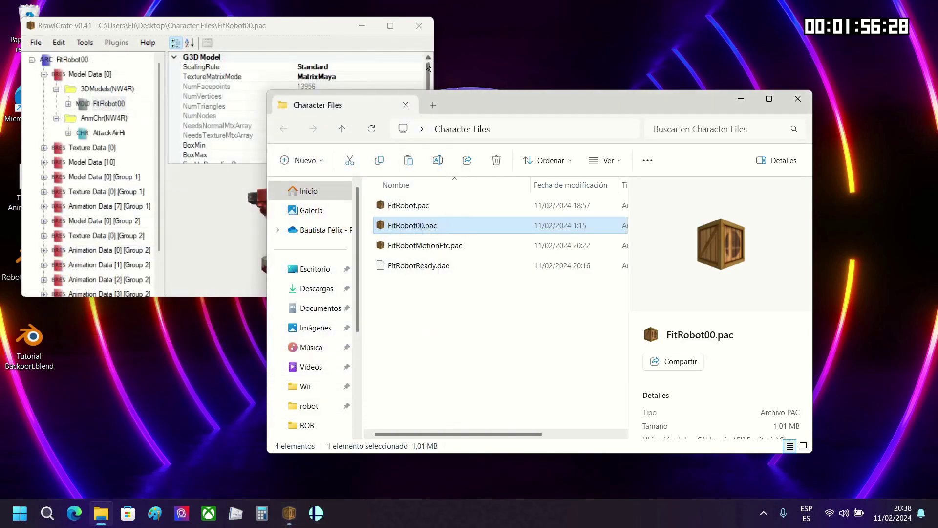
Export AttackAirHi as AttackAirHi.chr0 to the Backported anims folder and close FitRobot00.pac without saving the changes
{"action": "left_click", "coordinate": [103, 132]}
{"action": "right_click", "coordinate": [103, 134]}
{"action": "left_click", "coordinate": [157, 175]}
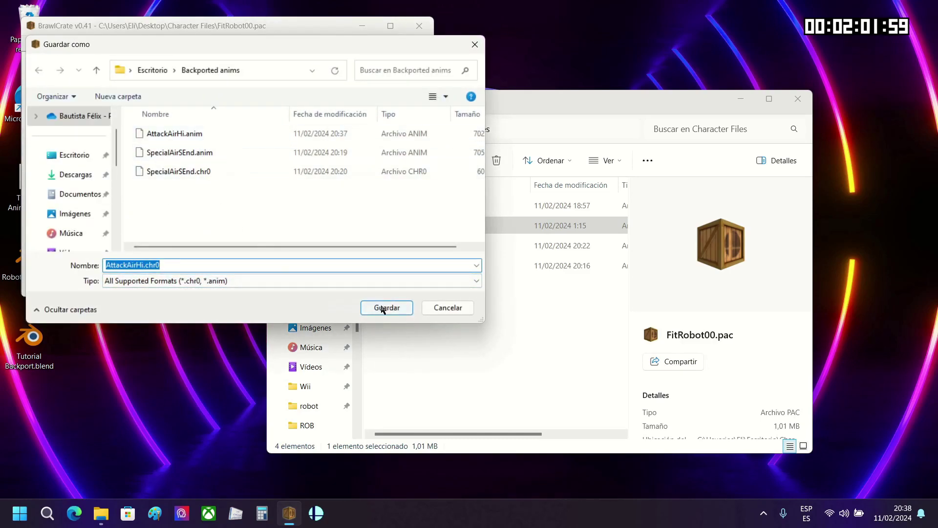
{"action": "left_click", "coordinate": [384, 309]}
{"action": "left_click", "coordinate": [419, 25]}
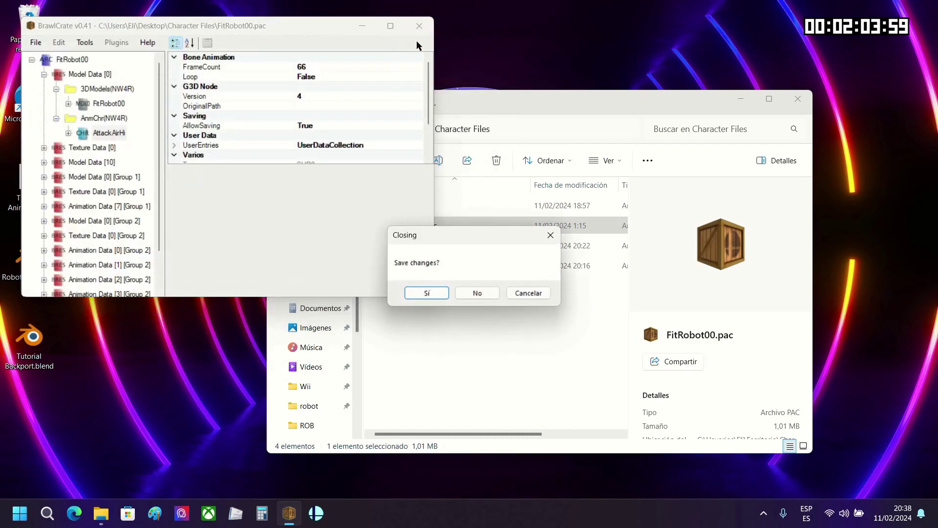
{"action": "left_click", "coordinate": [471, 293]}
Open FitRobotMotionEtc.pac from the Character Files folder and expand FitRobotMotion down to the AnmChr(NW4R) animations in Animation Data [0]
{"action": "left_click", "coordinate": [445, 248]}
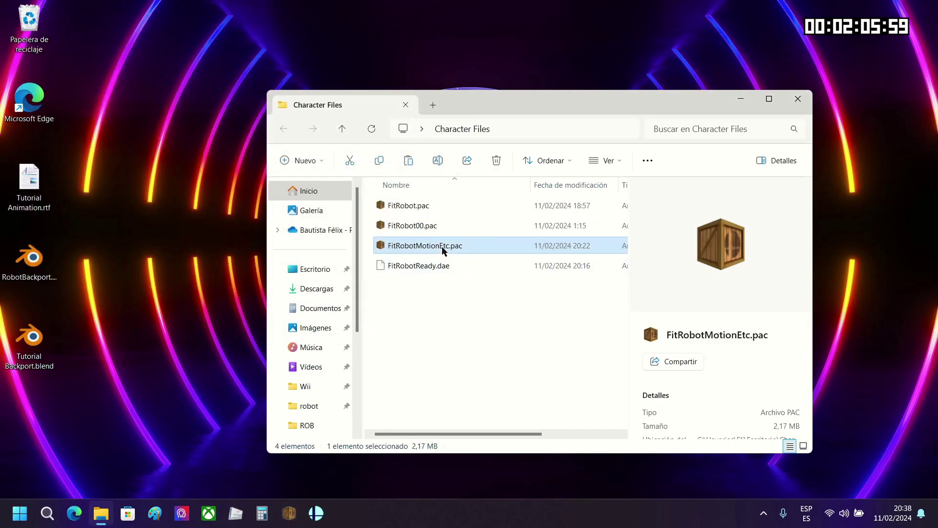
{"action": "double_click", "coordinate": [444, 247]}
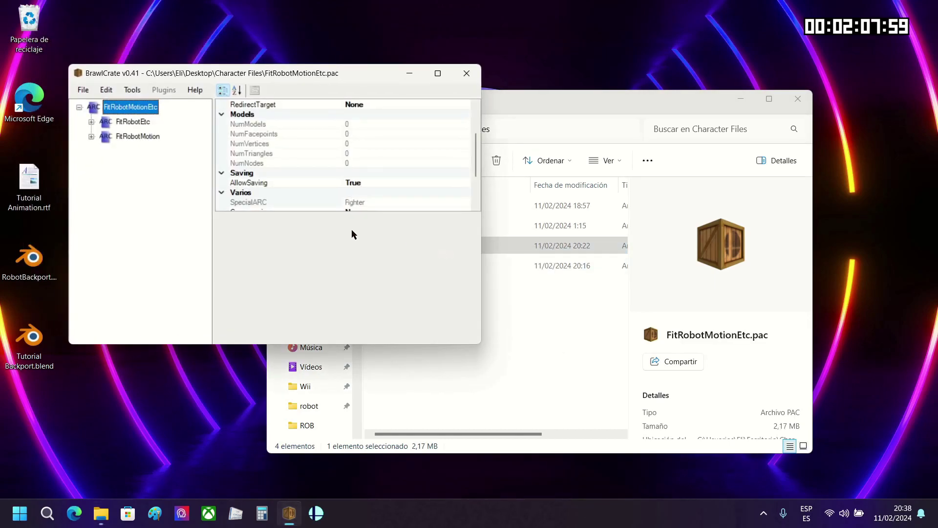
{"action": "double_click", "coordinate": [143, 137]}
{"action": "double_click", "coordinate": [151, 152]}
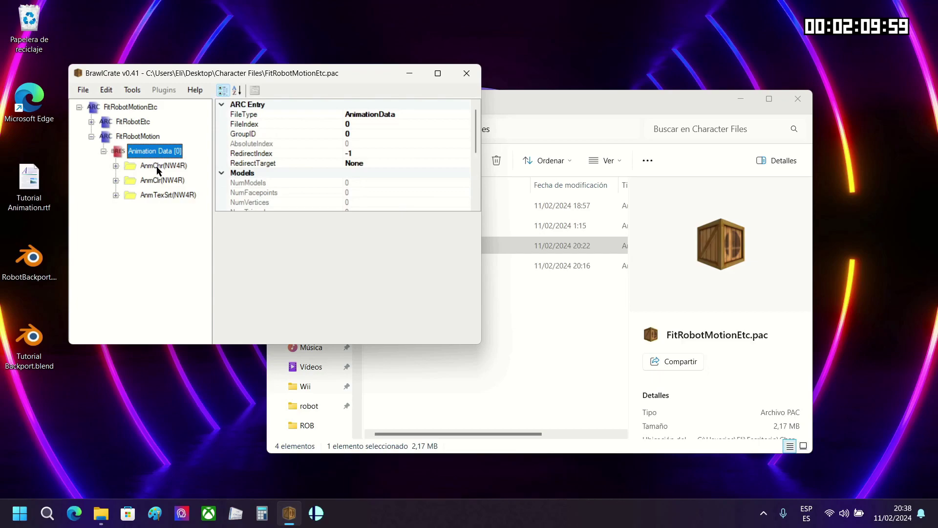
{"action": "double_click", "coordinate": [157, 168]}
Import AttackAirHi.chr0 into Animation Data [0] as a CHR model animation and close FitRobotMotionEtc.pac, saving the changes
{"action": "scroll", "coordinate": [149, 175], "scroll_direction": "up", "scroll_amount": 2}
{"action": "right_click", "coordinate": [158, 152]}
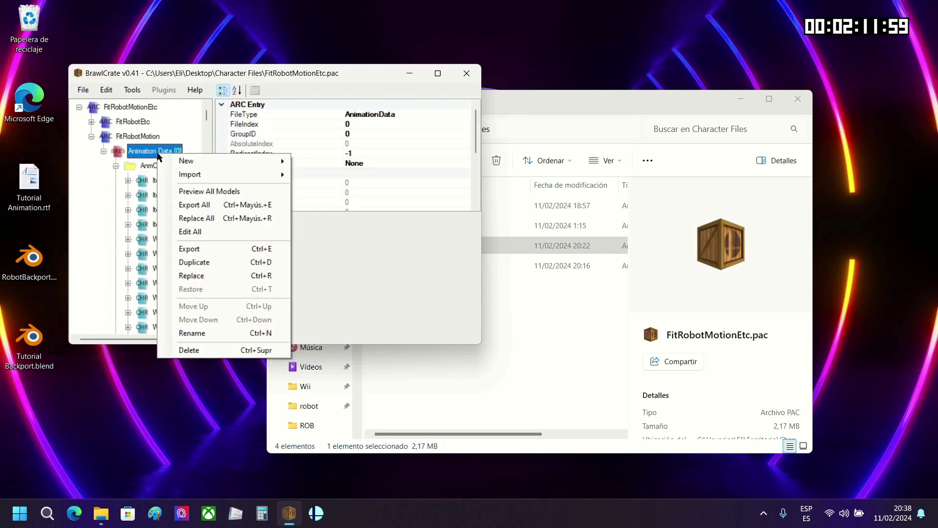
{"action": "mouse_move", "coordinate": [201, 177]}
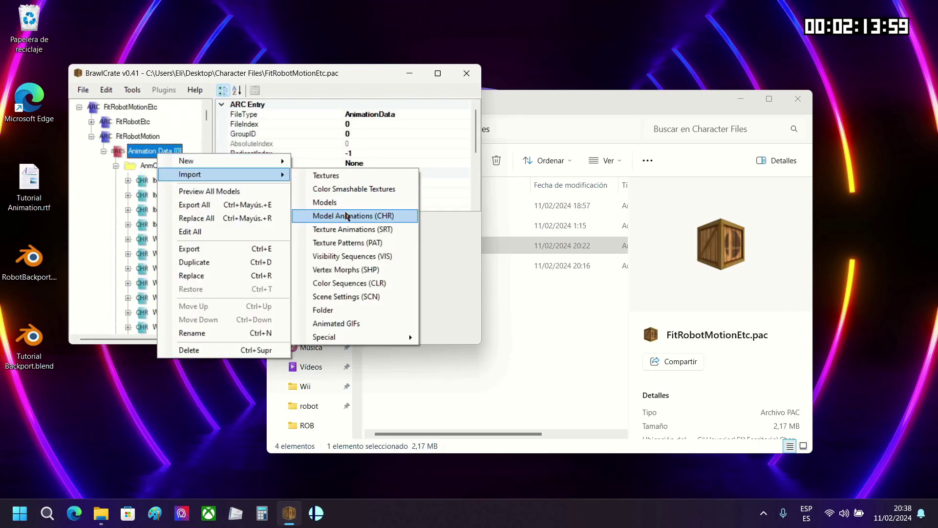
{"action": "left_click", "coordinate": [345, 216]}
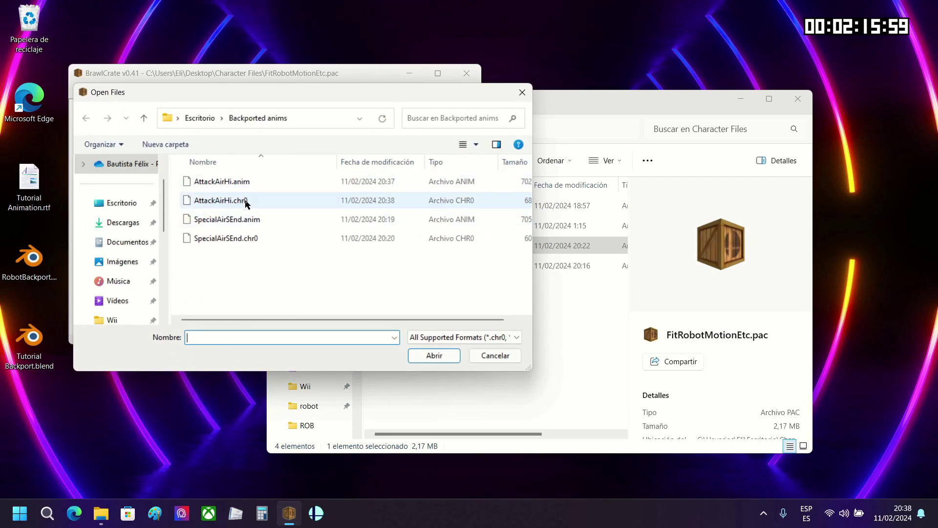
{"action": "double_click", "coordinate": [245, 201]}
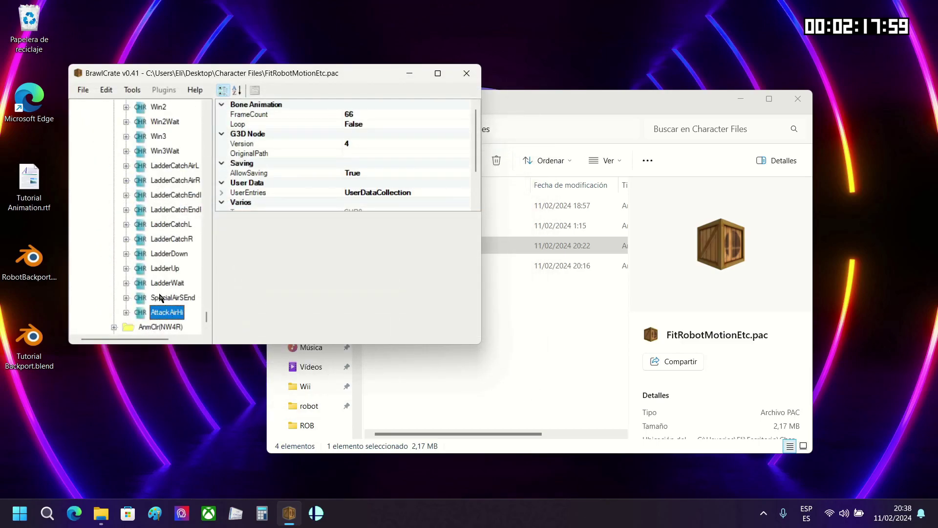
{"action": "left_click", "coordinate": [467, 73]}
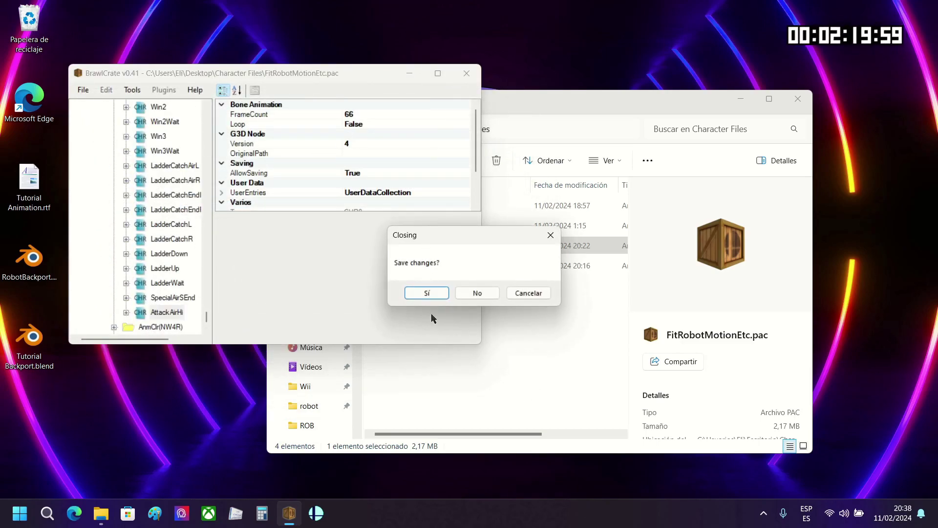
{"action": "left_click", "coordinate": [424, 296]}
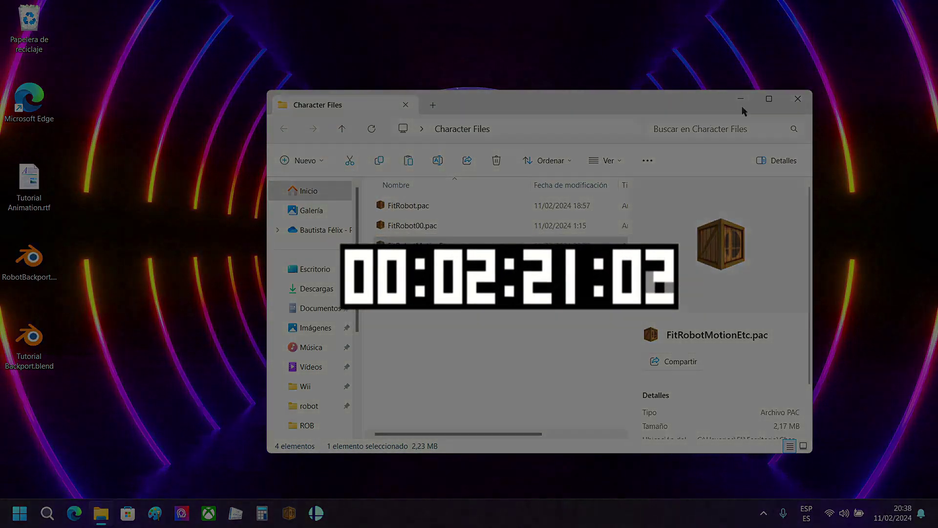